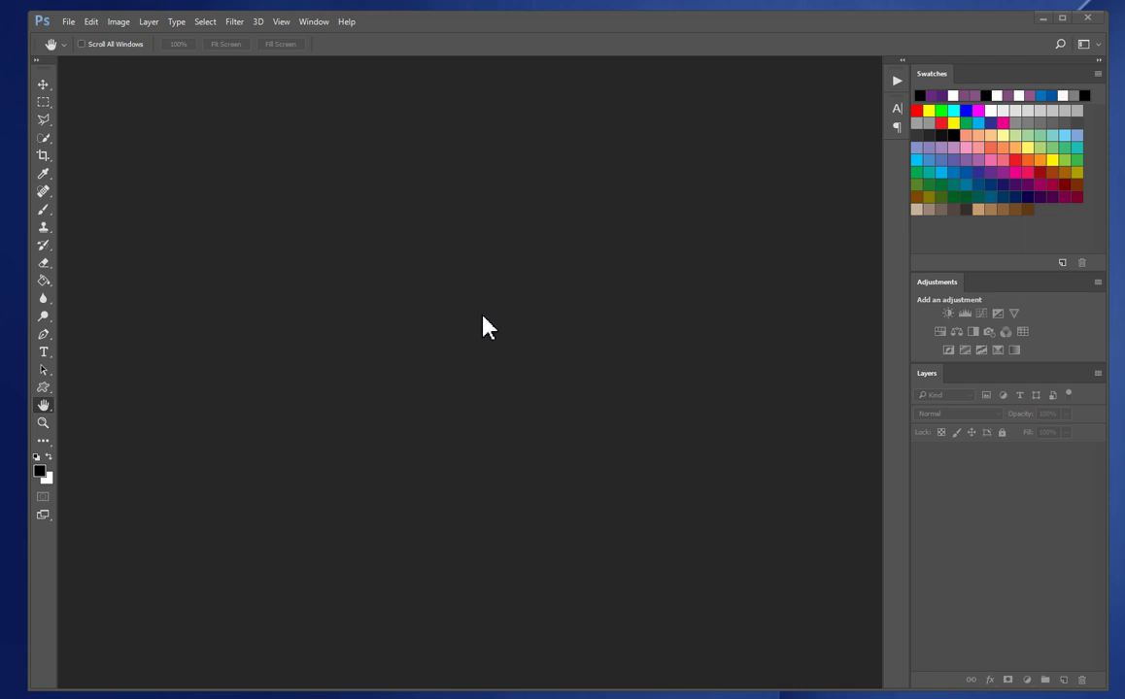
# - Open the 06_concrete image from the PHOTOSHOP 06 folder and fit it to the window
pyautogui.hotkey('ctrl', 'o')
pyautogui.click(327, 356)
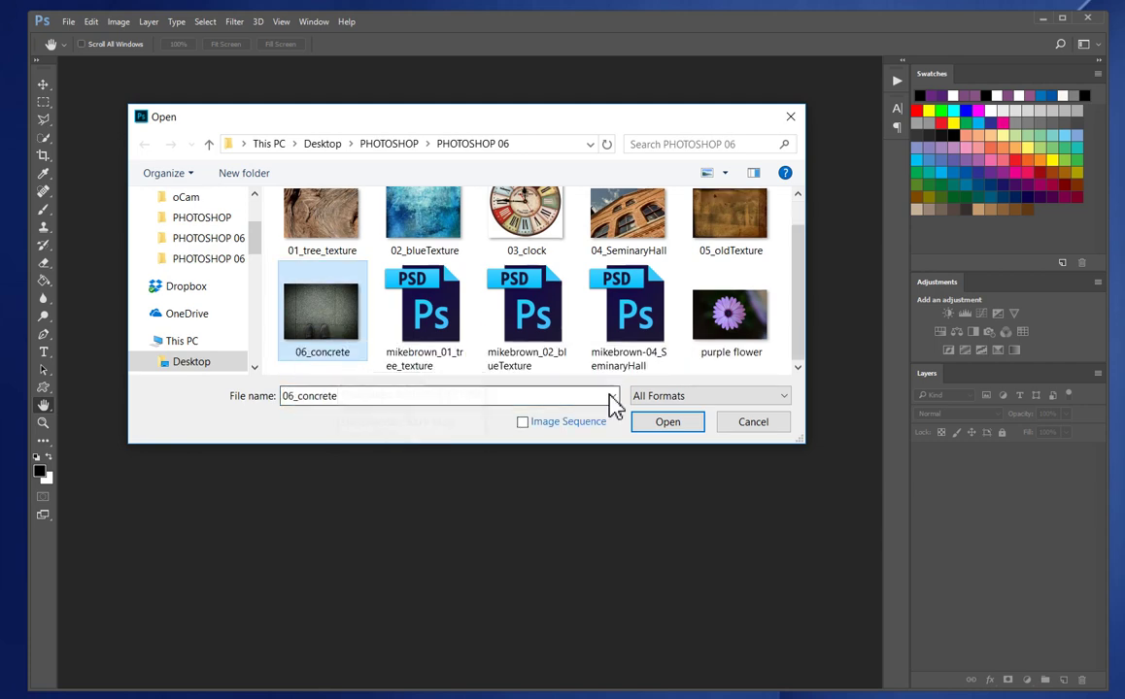
pyautogui.click(675, 430)
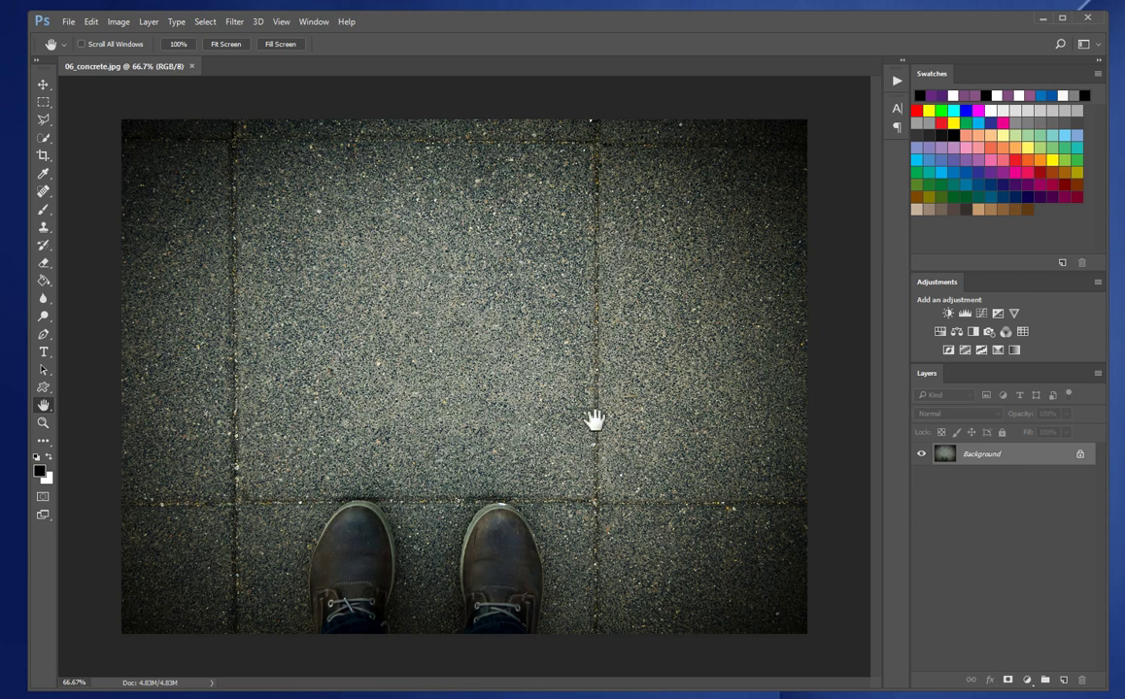
pyautogui.doubleClick(47, 409)
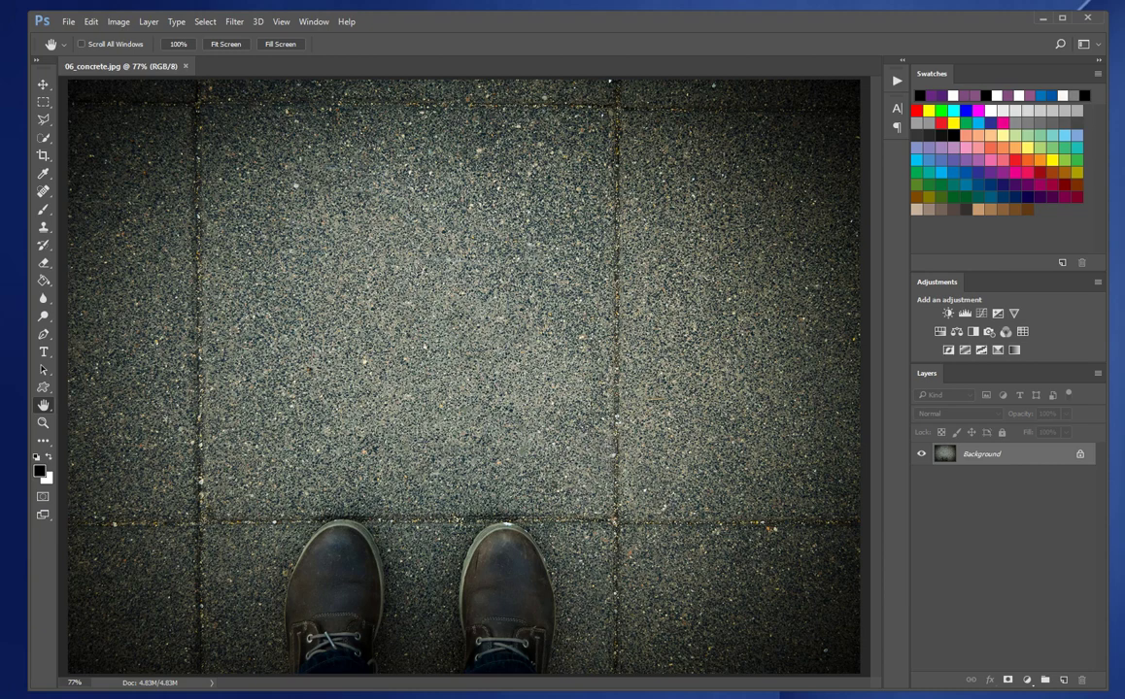
# - Switch to Chrome and open the Pexels site from the Section 2: Do It folder of Assignment 8
pyautogui.hotkey('alt', 'Tab')
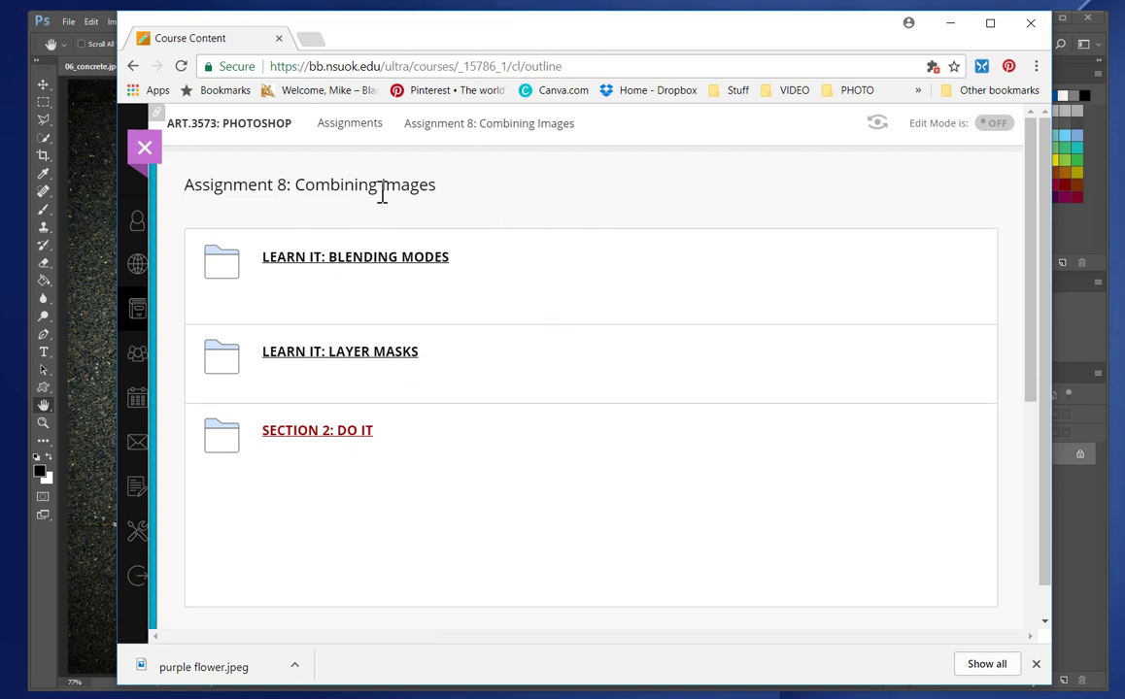
pyautogui.click(347, 433)
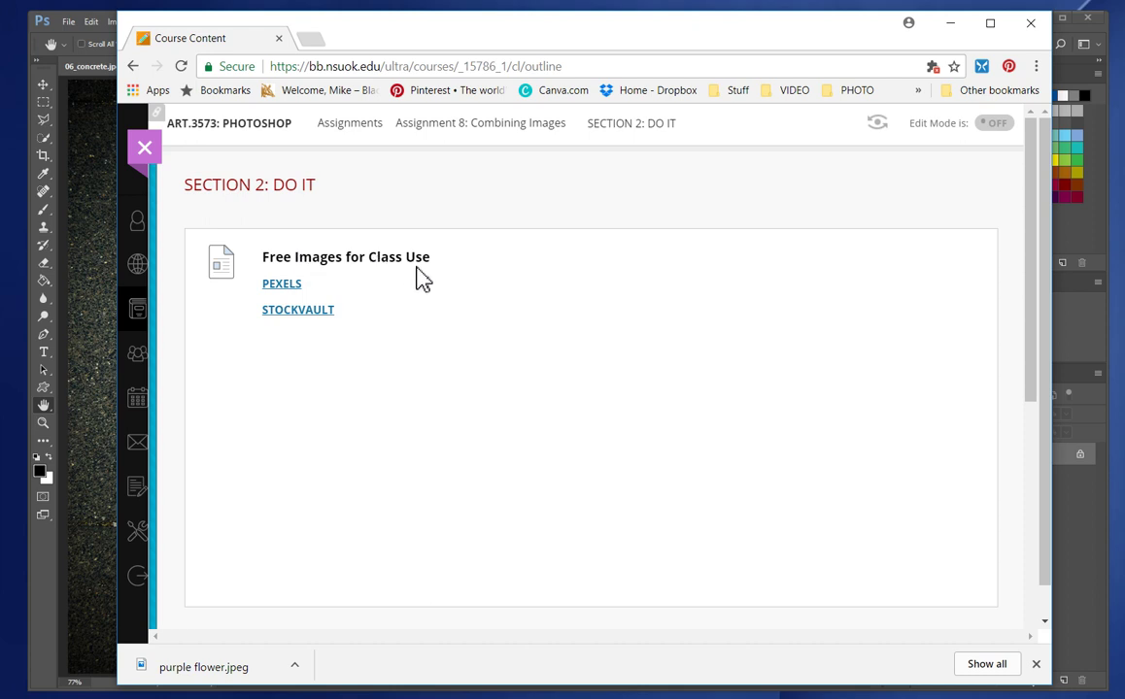
pyautogui.click(292, 289)
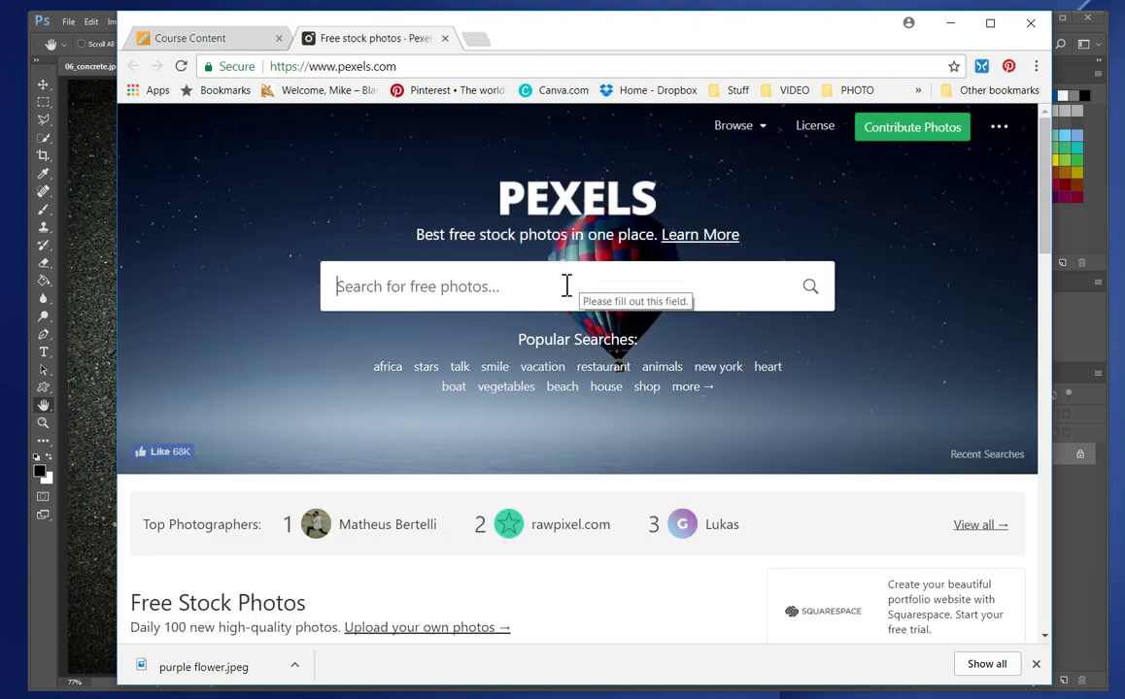
# - Search Pexels for "purple flower" photos
pyautogui.click(519, 284)
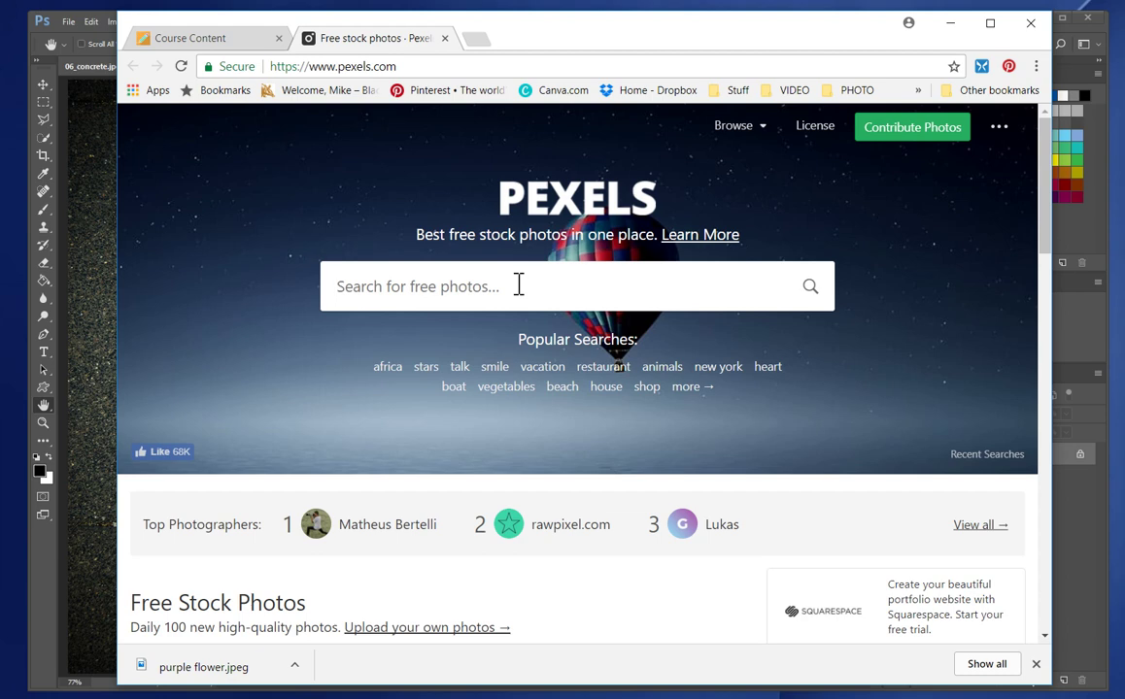
pyautogui.write('pur')
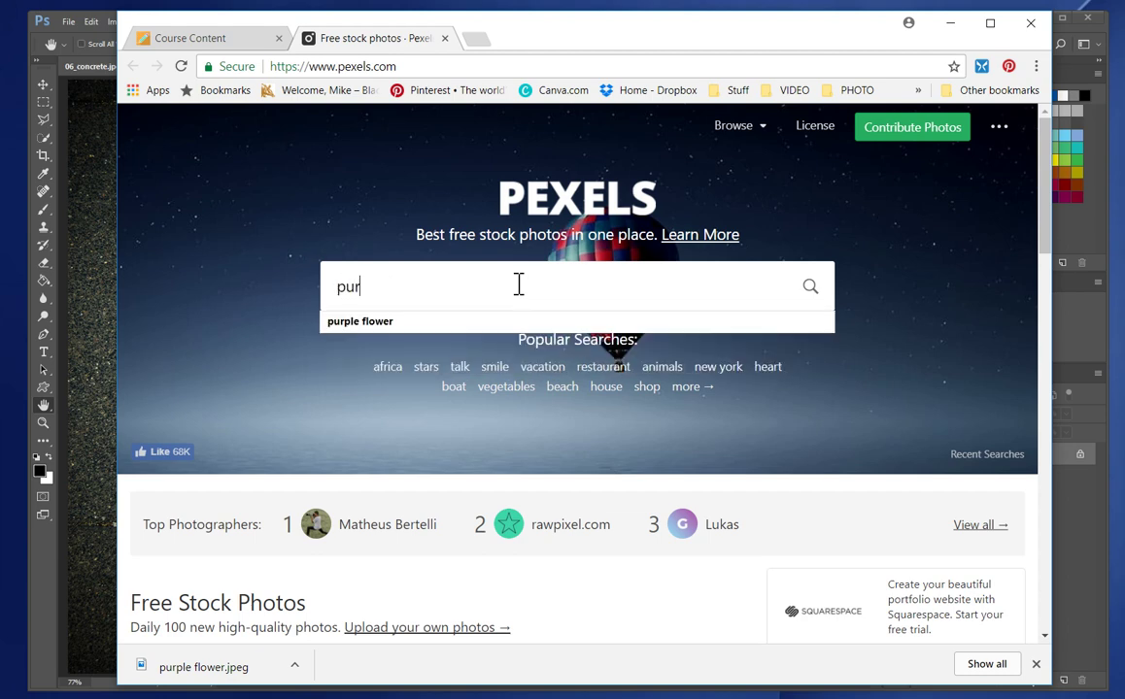
pyautogui.write('ple flower')
pyautogui.press('Return')
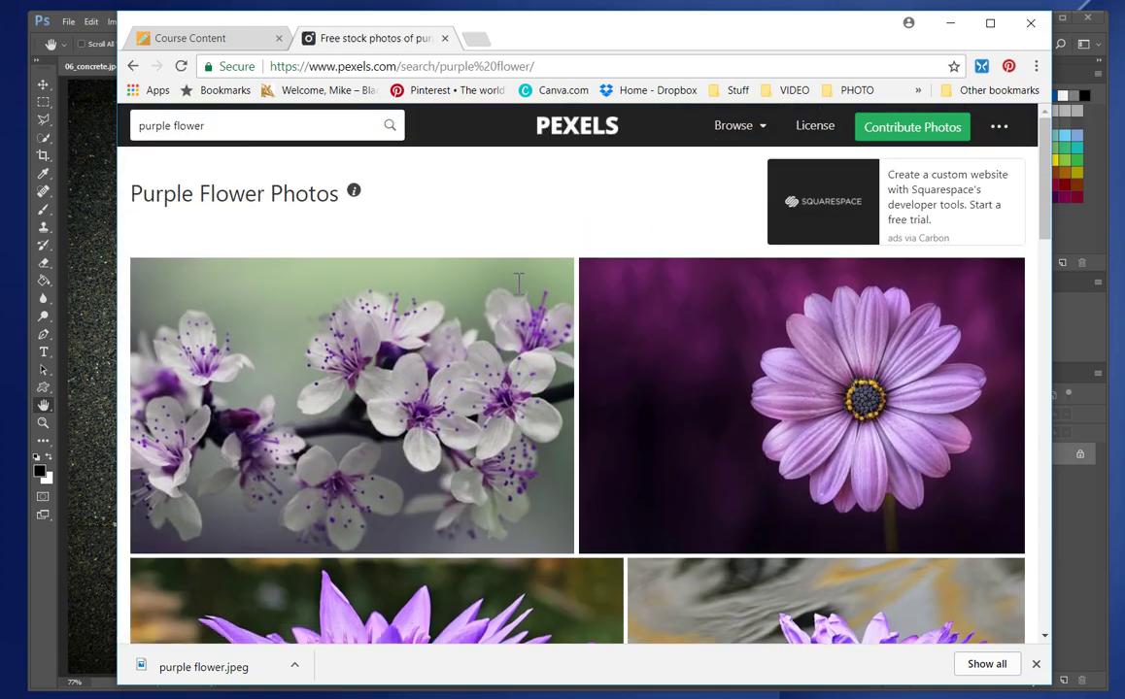
# - Open the full-size download of the single purple daisy on a dark background and dismiss the downloads bar
pyautogui.scroll(-10, 674, 377)
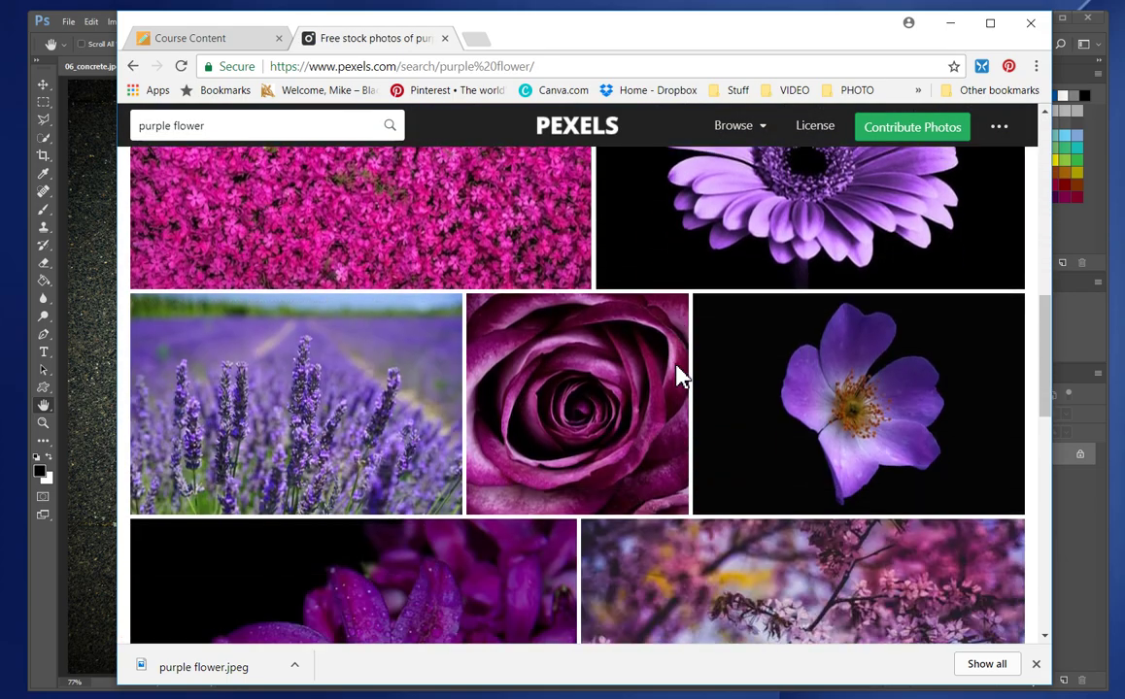
pyautogui.scroll(-10, 678, 377)
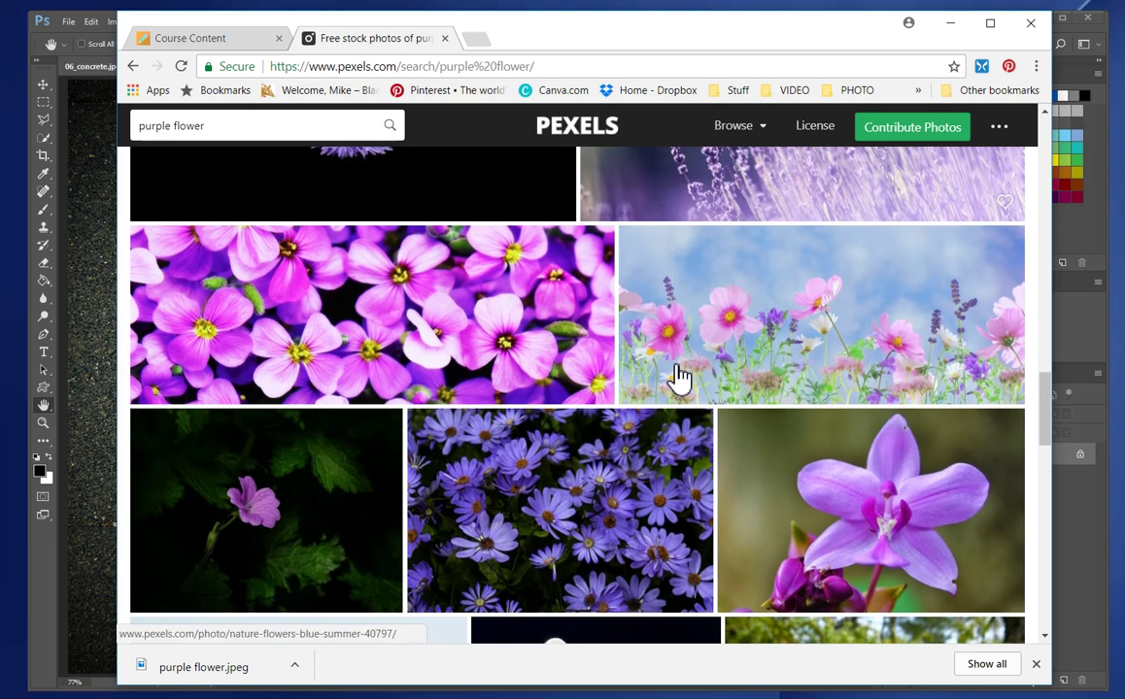
pyautogui.scroll(-8, 678, 376)
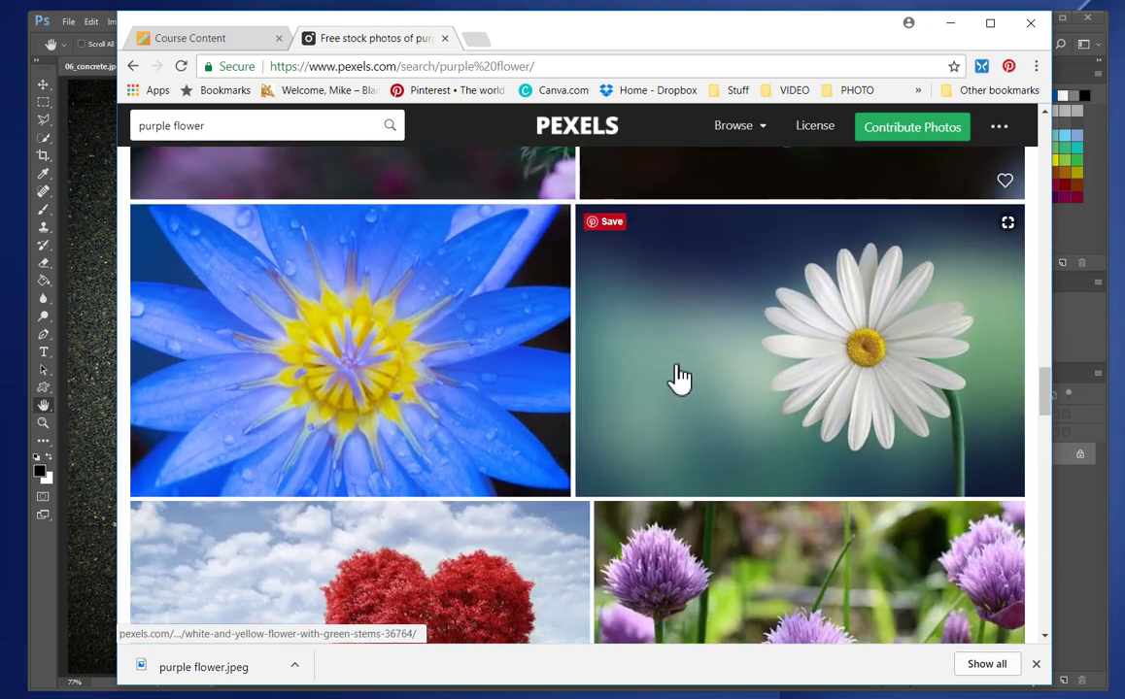
pyautogui.scroll(3, 678, 377)
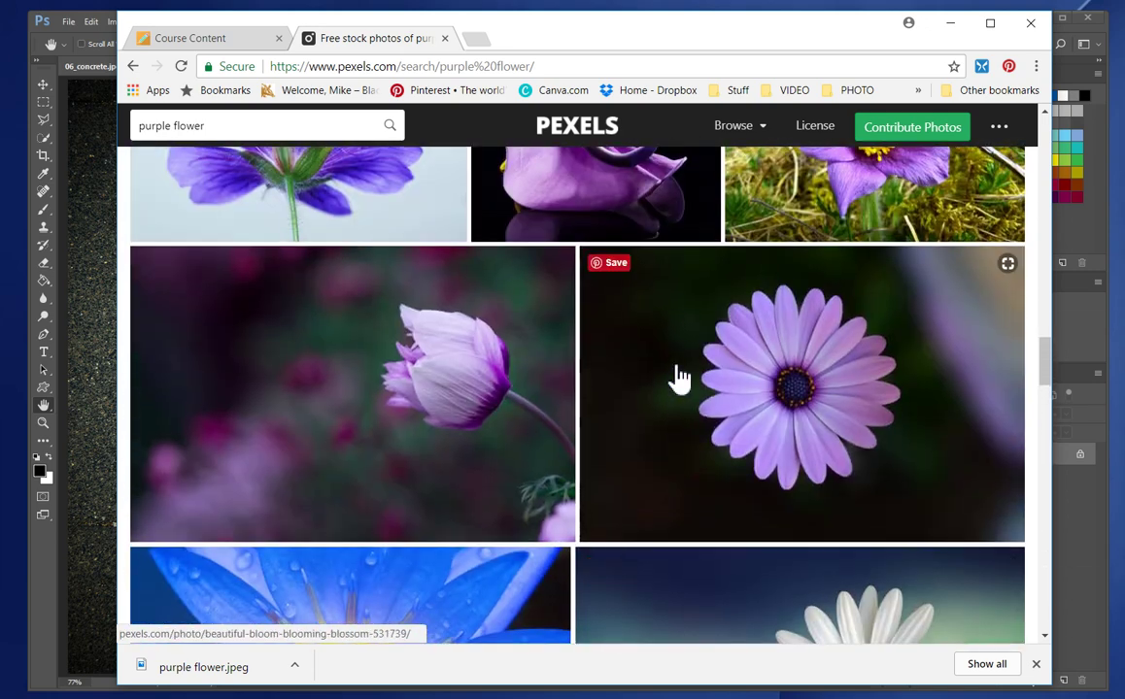
pyautogui.click(813, 404)
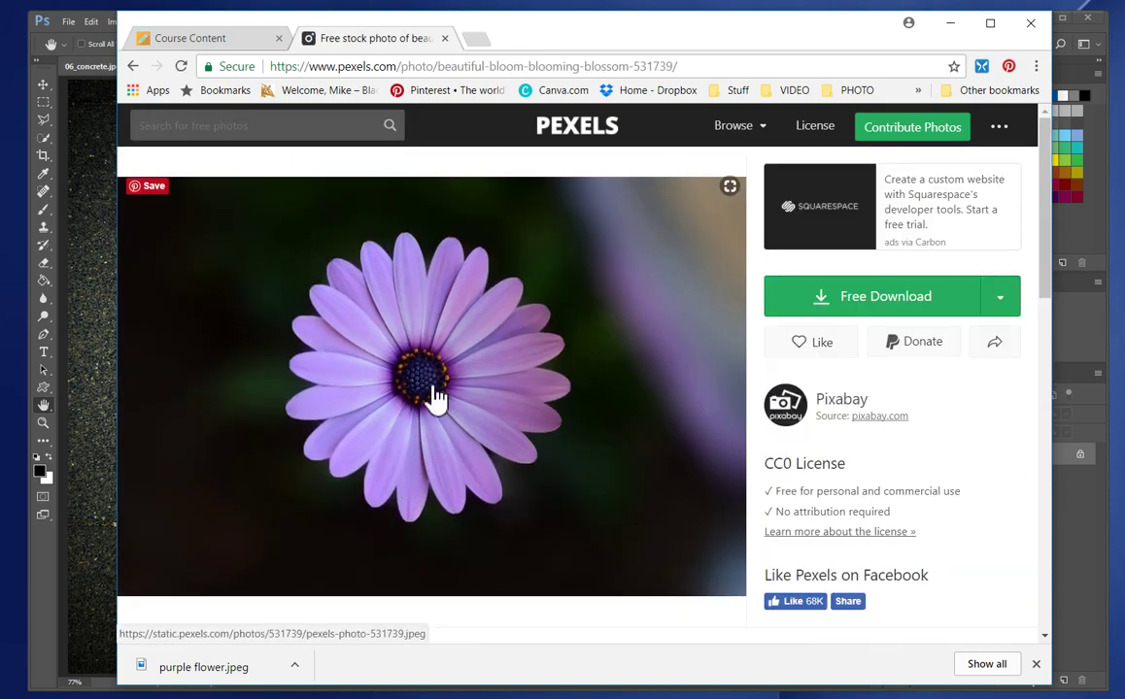
pyautogui.click(812, 307)
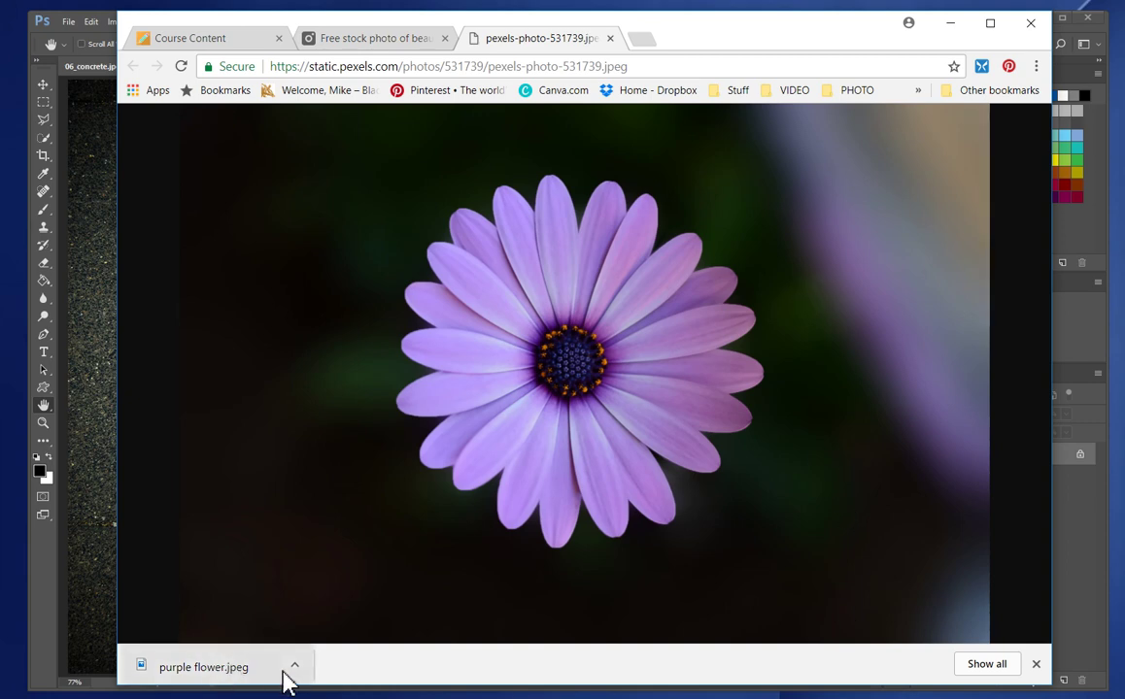
pyautogui.click(1037, 667)
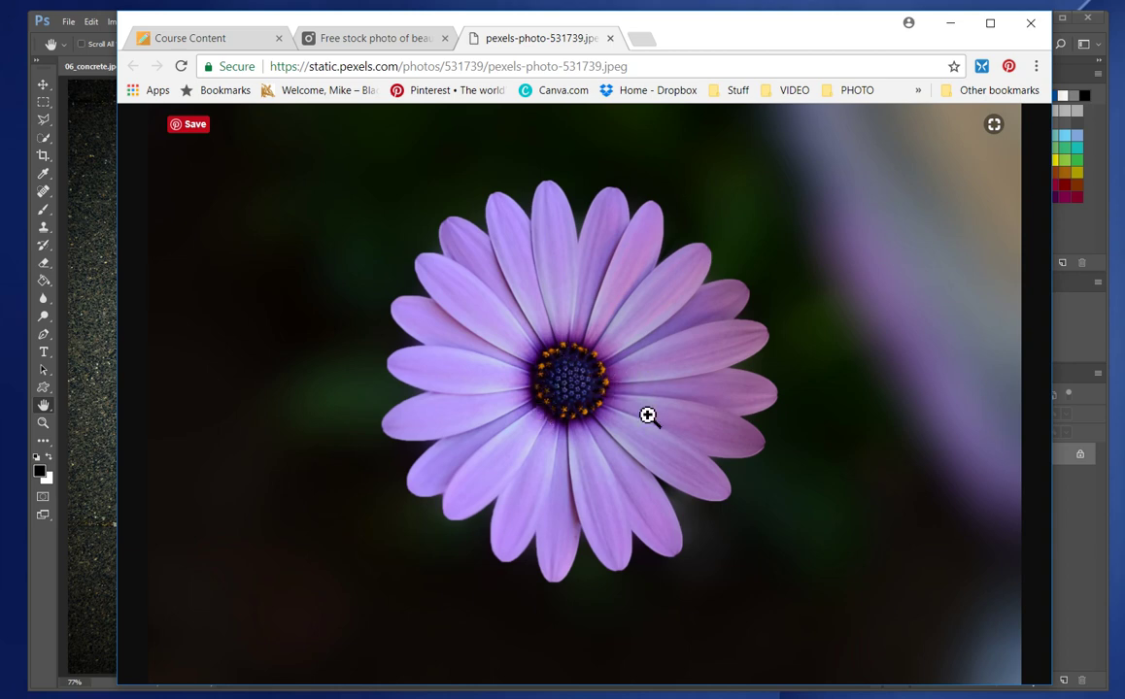
# - Save the flower image as "purple flower" in the PHOTOSHOP 06 folder, replacing the existing file
pyautogui.rightClick(550, 363)
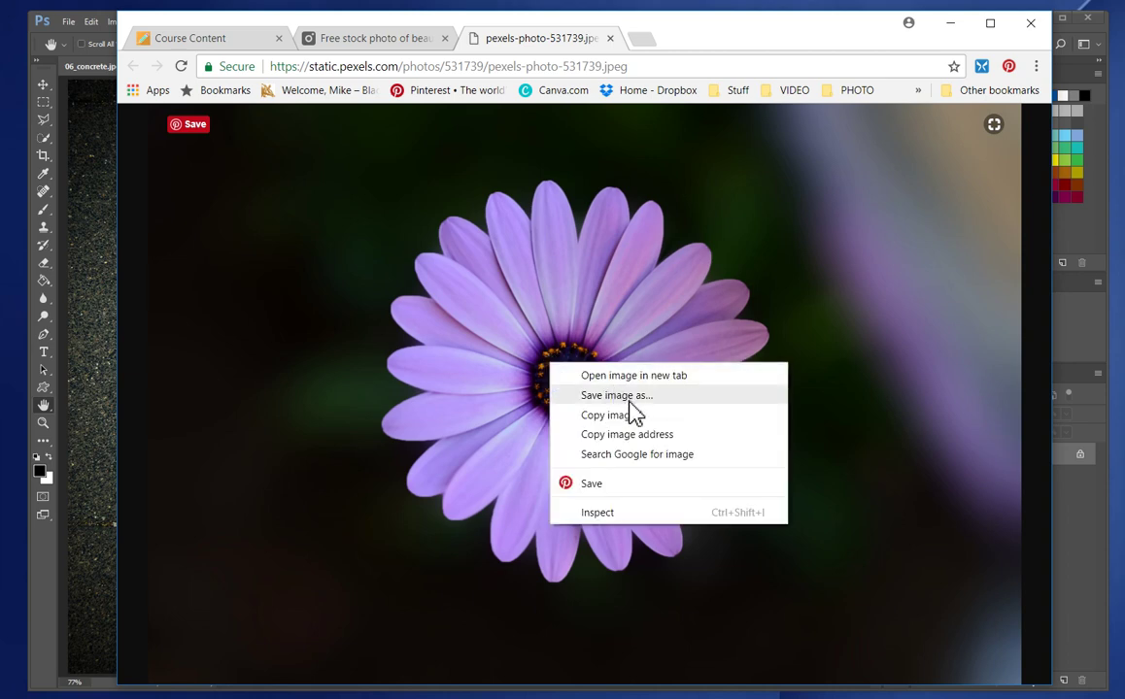
pyautogui.click(632, 397)
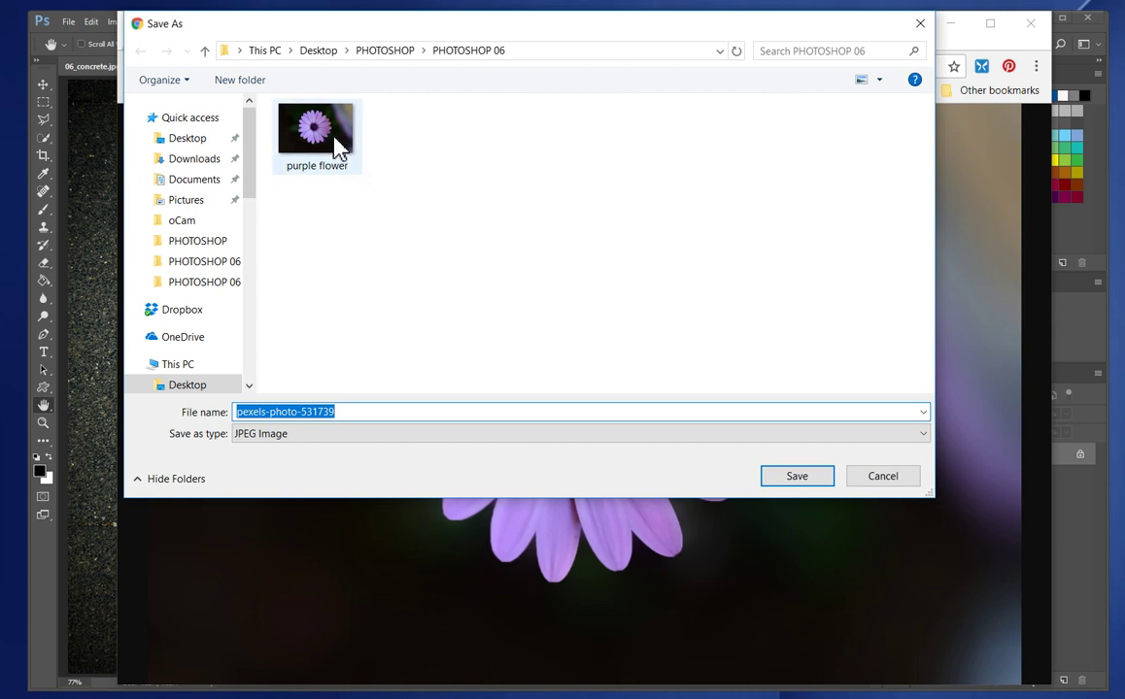
pyautogui.click(337, 147)
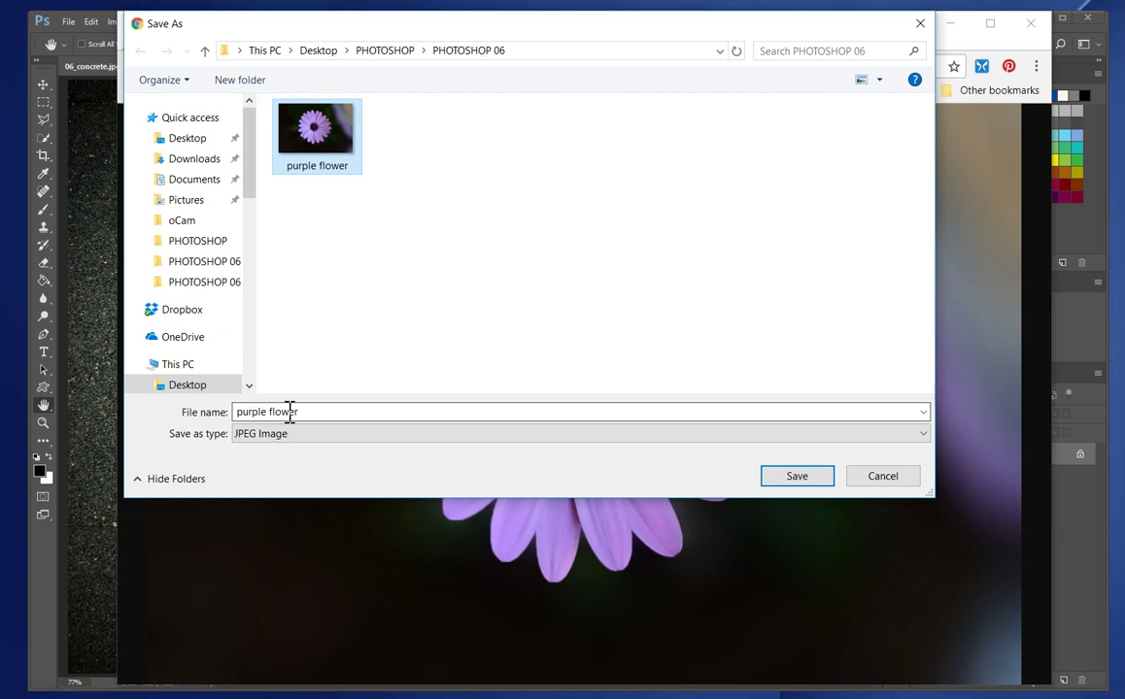
pyautogui.click(805, 482)
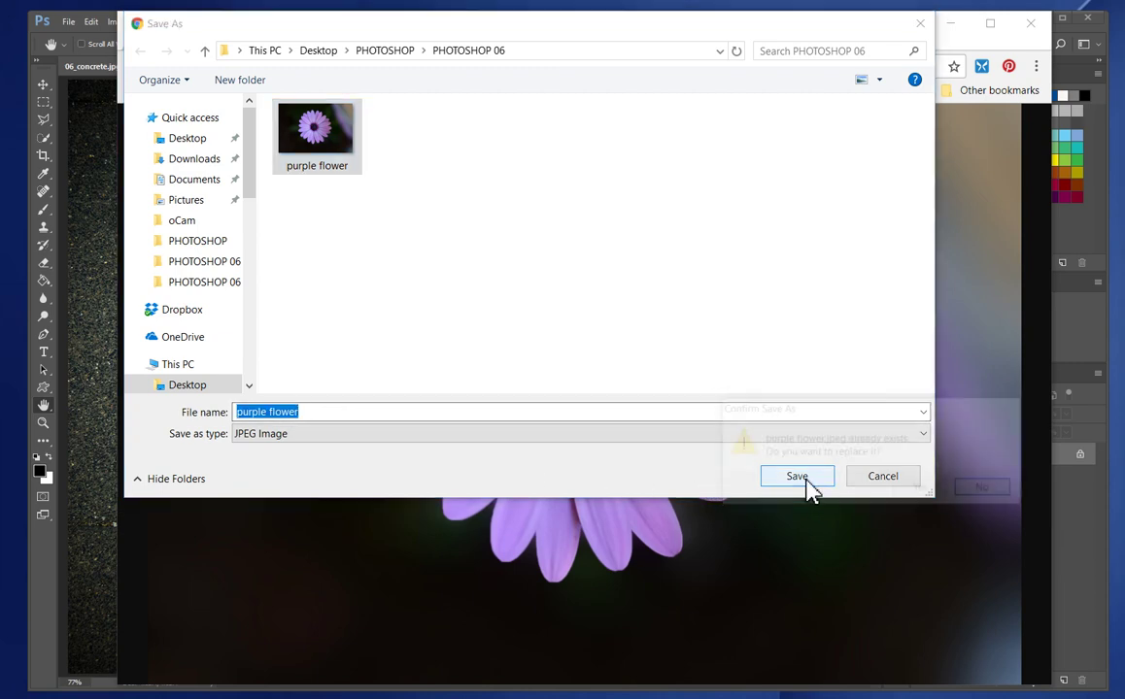
pyautogui.click(928, 493)
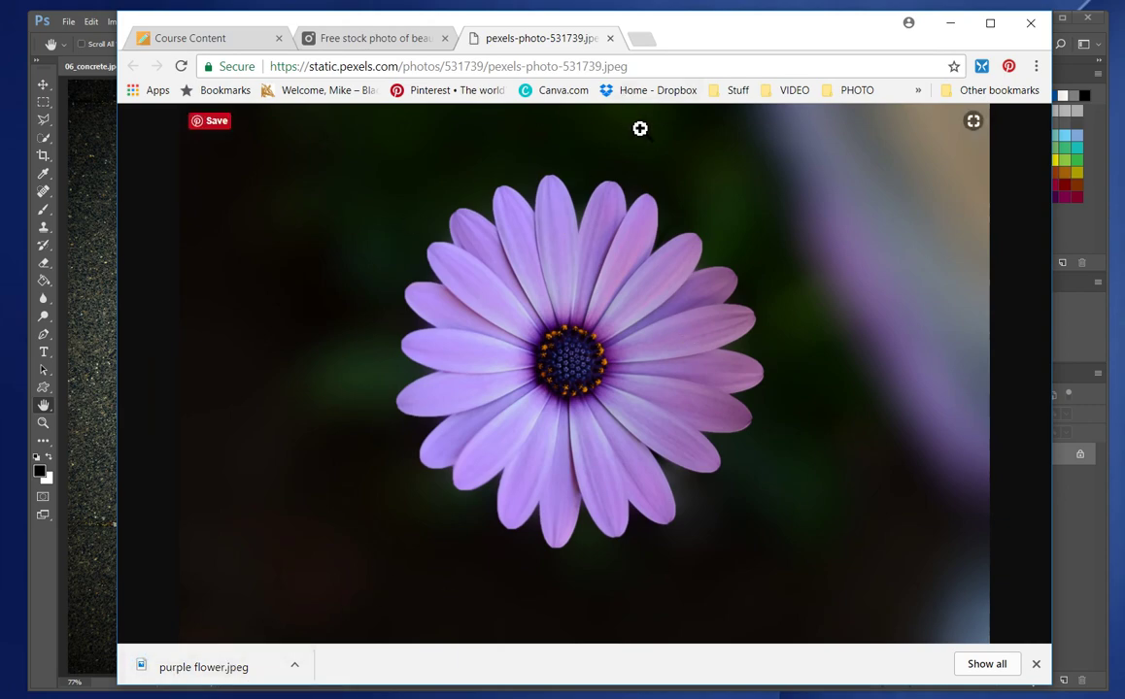
# - Switch back to Photoshop and place the purple flower image as an embedded file in the concrete document
pyautogui.click(952, 26)
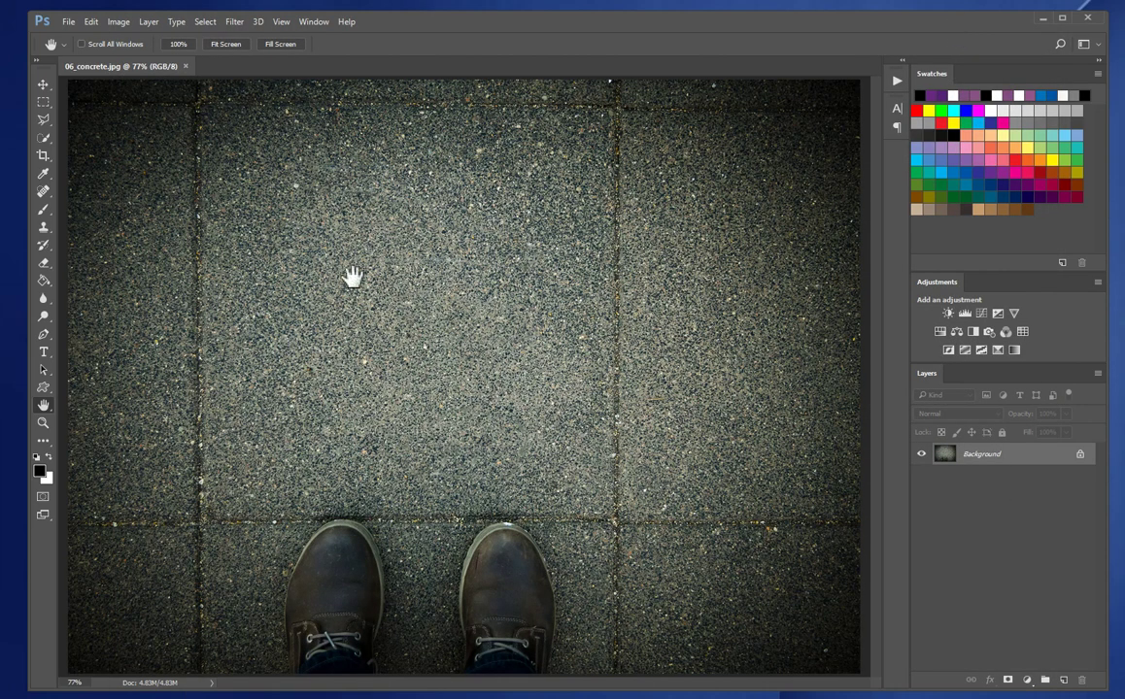
pyautogui.click(66, 21)
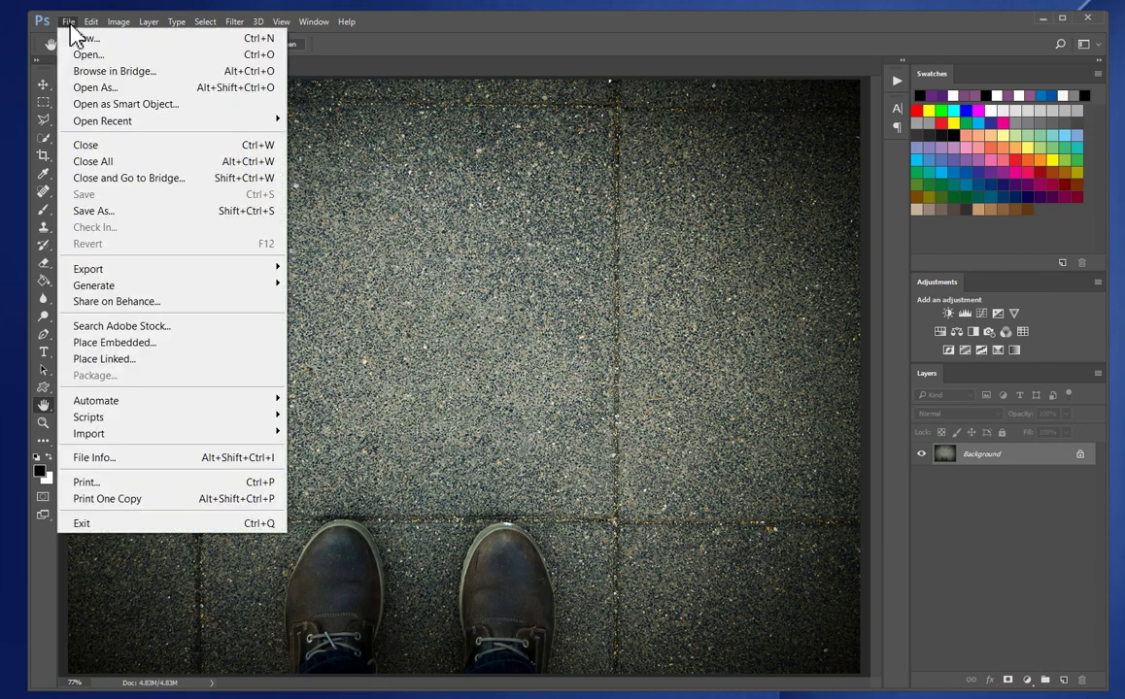
pyautogui.click(144, 344)
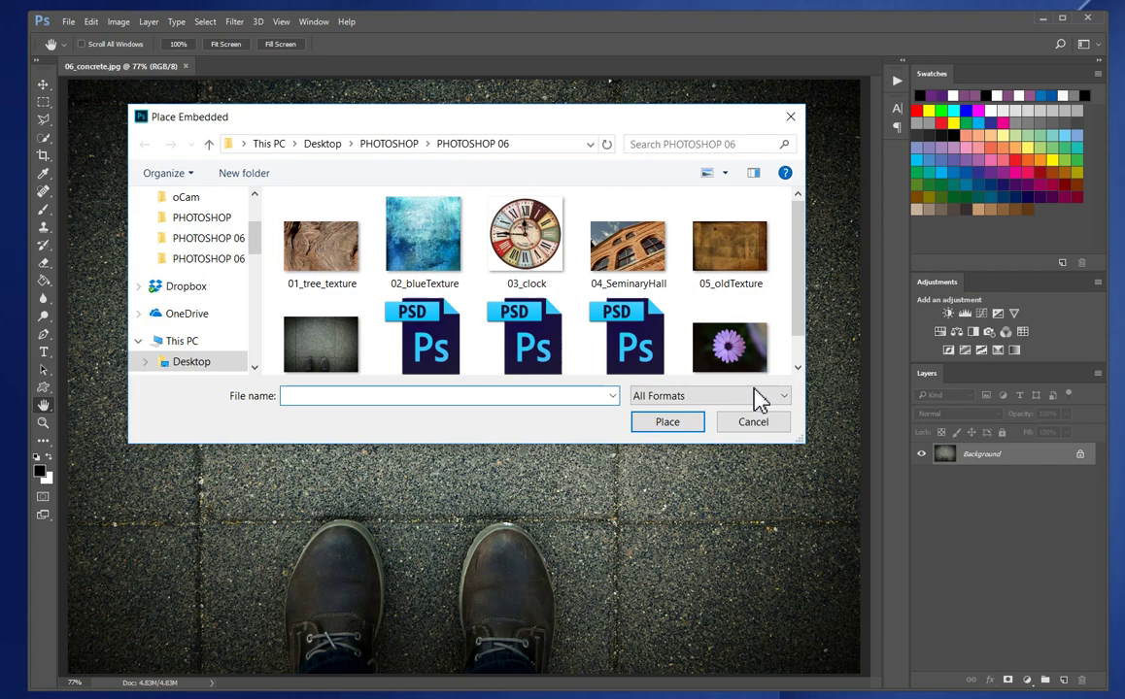
pyautogui.scroll(-1, 802, 262)
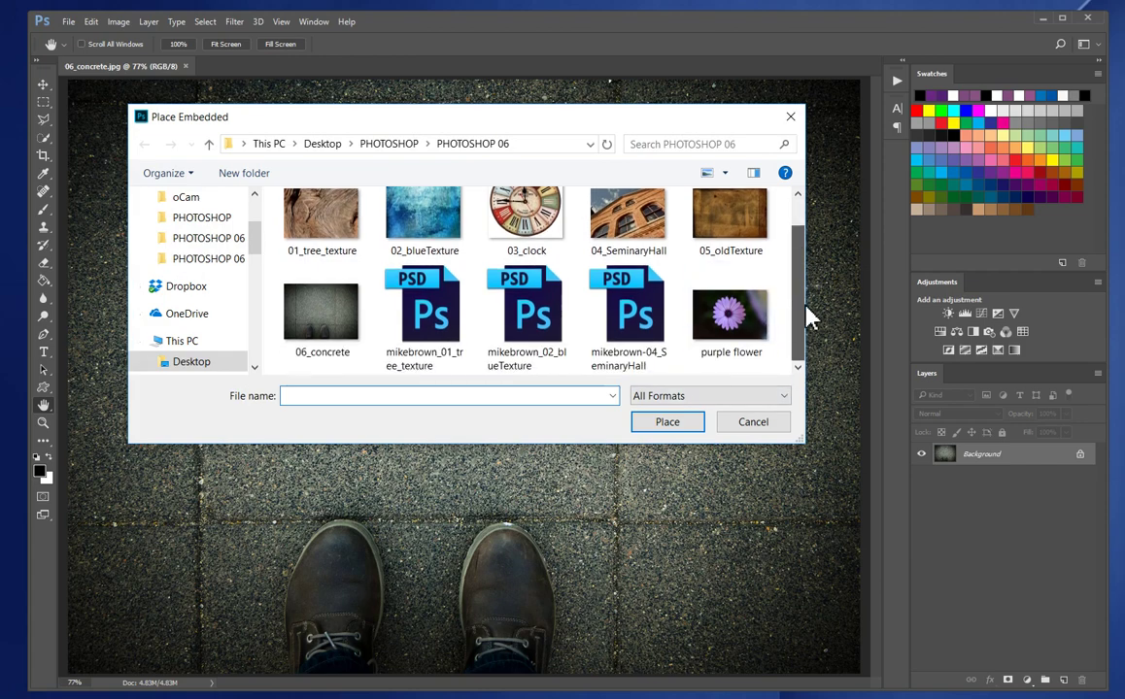
pyautogui.click(724, 316)
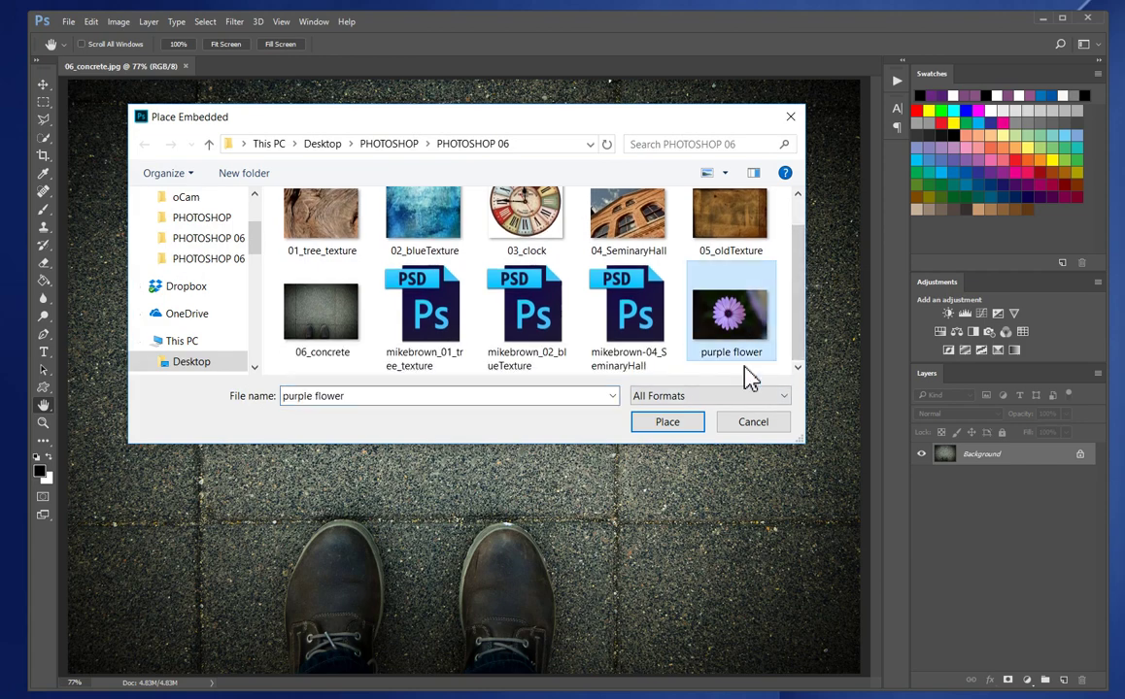
pyautogui.click(685, 424)
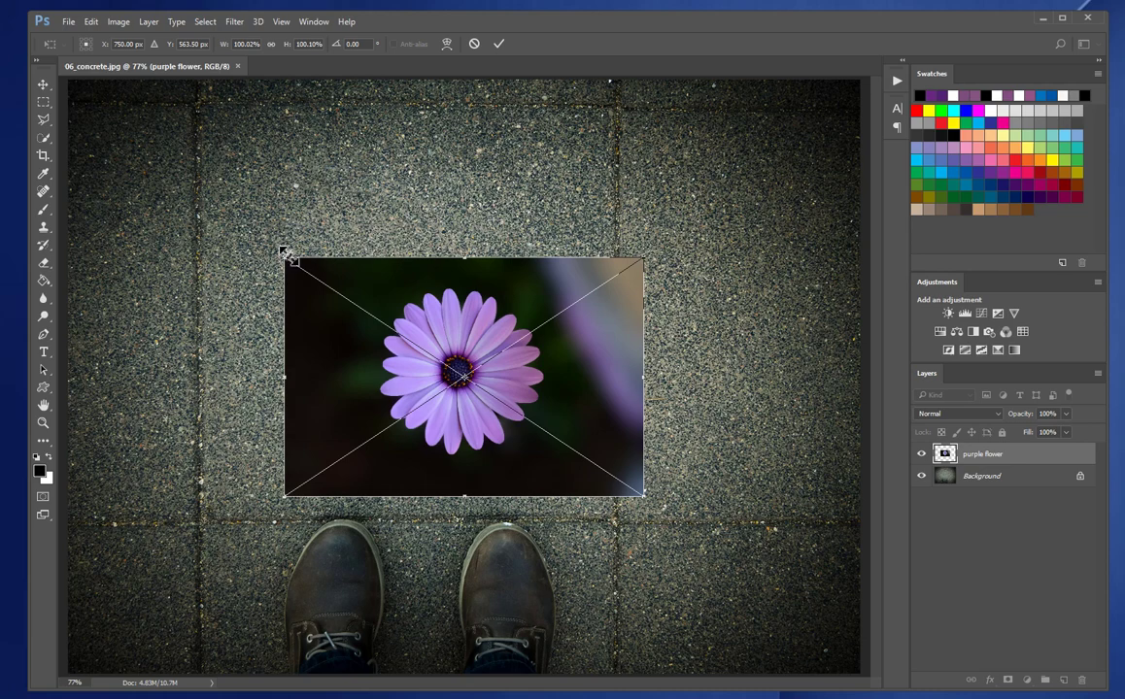
# - Scale the placed flower to about 159%, move it to about X 832 px, Y 432.5 px, and commit the transform
pyautogui.moveTo(284, 253); pyautogui.dragTo(219, 185)
pyautogui.moveTo(216, 183); pyautogui.dragTo(76, 112)
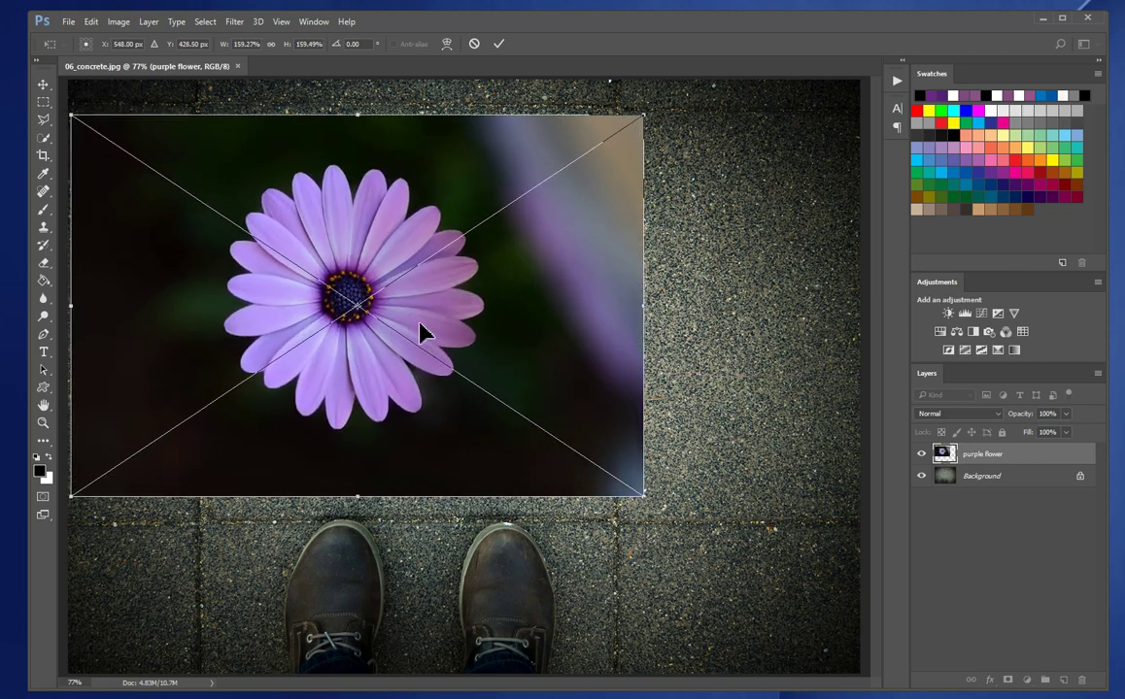
pyautogui.moveTo(413, 315); pyautogui.dragTo(564, 318)
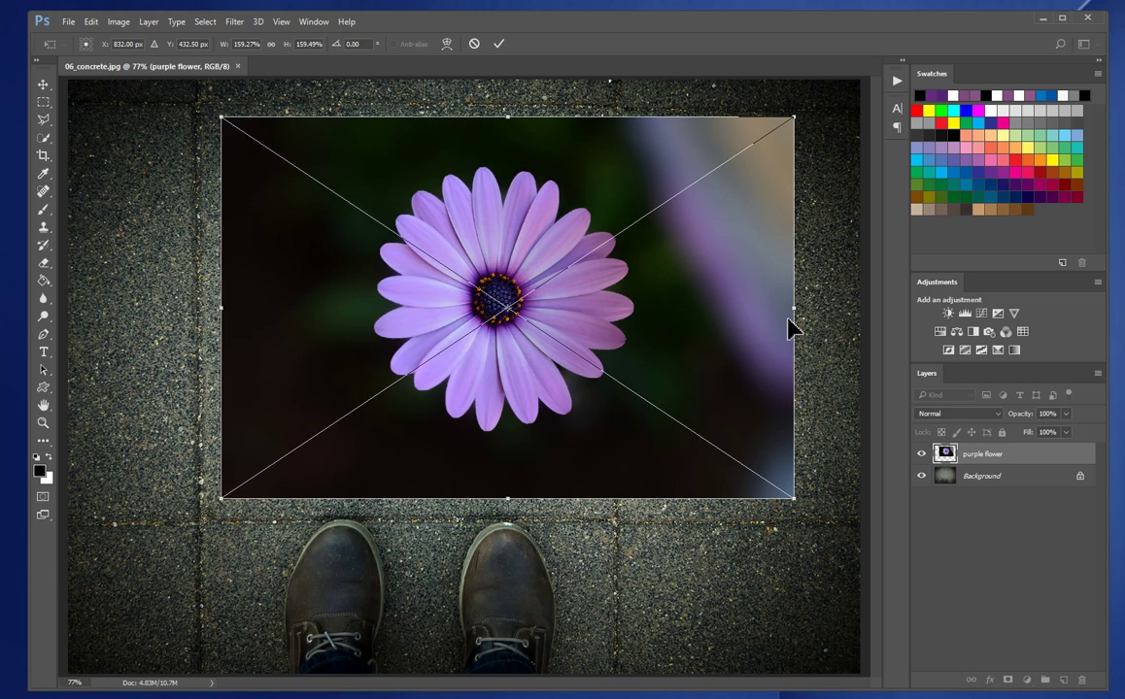
pyautogui.click(499, 44)
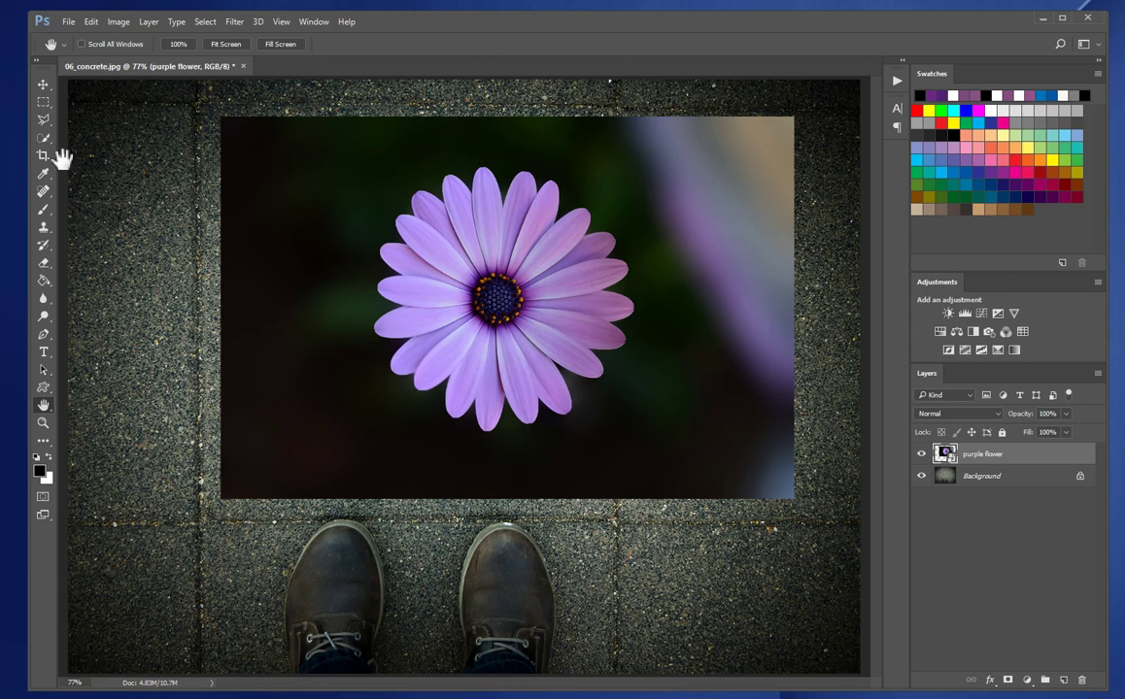
# - Select the whole flower with the Quick Selection tool and add a layer mask that hides its dark background
pyautogui.moveTo(42, 138); pyautogui.dragTo(80, 133)
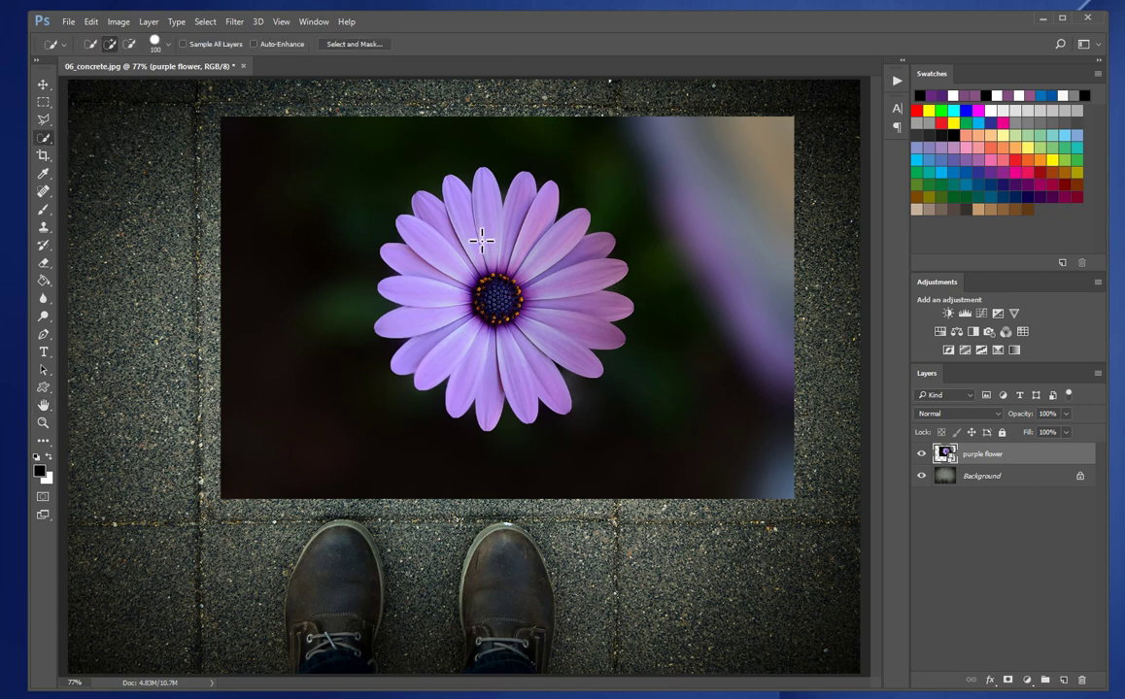
pyautogui.moveTo(477, 241)
pyautogui.mouseDown()
pyautogui.moveTo(498, 291)
pyautogui.moveTo(468, 327)
pyautogui.moveTo(443, 313)
pyautogui.moveTo(448, 299)
pyautogui.moveTo(480, 376)
pyautogui.moveTo(481, 367)
pyautogui.moveTo(540, 364)
pyautogui.moveTo(566, 326)
pyautogui.mouseUp()
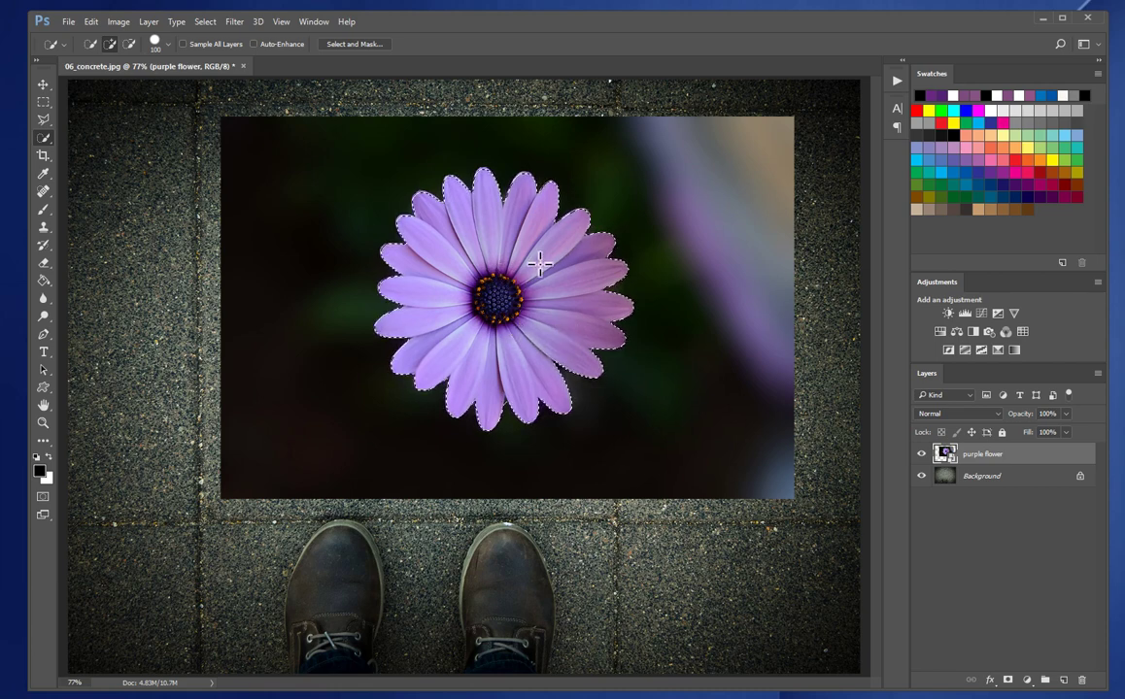
pyautogui.click(1008, 681)
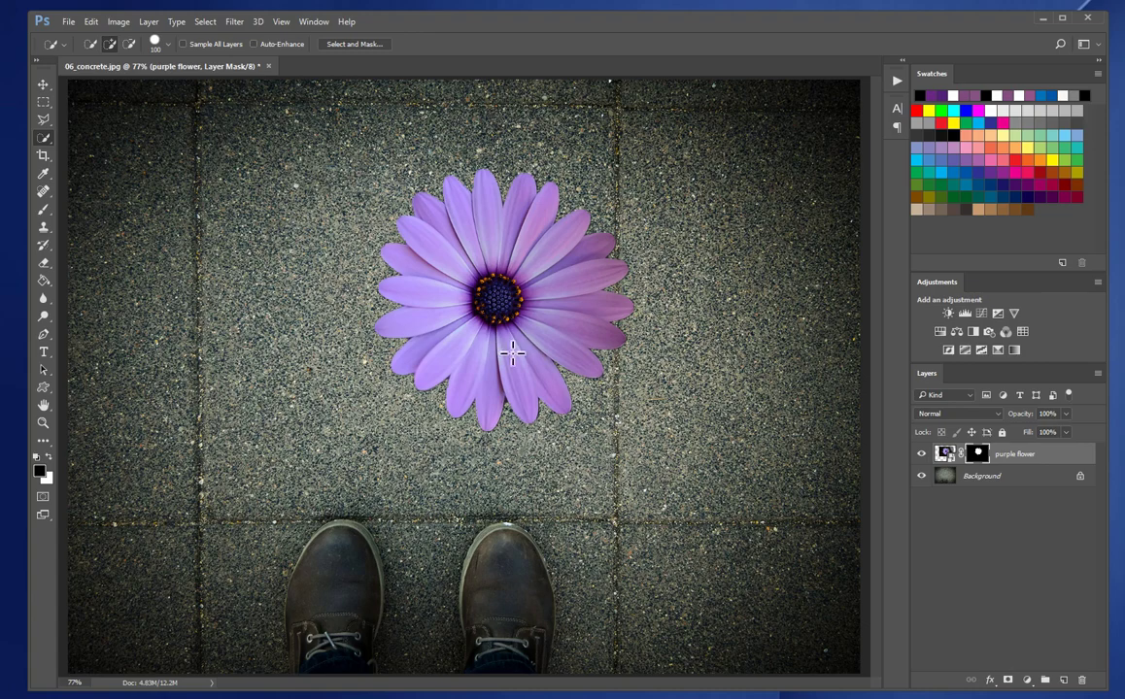
# - Open Select and Mask for the flower's layer mask and set Shift Edge to -62% and Smooth to 15
pyautogui.moveTo(480, 377); pyautogui.dragTo(553, 442)
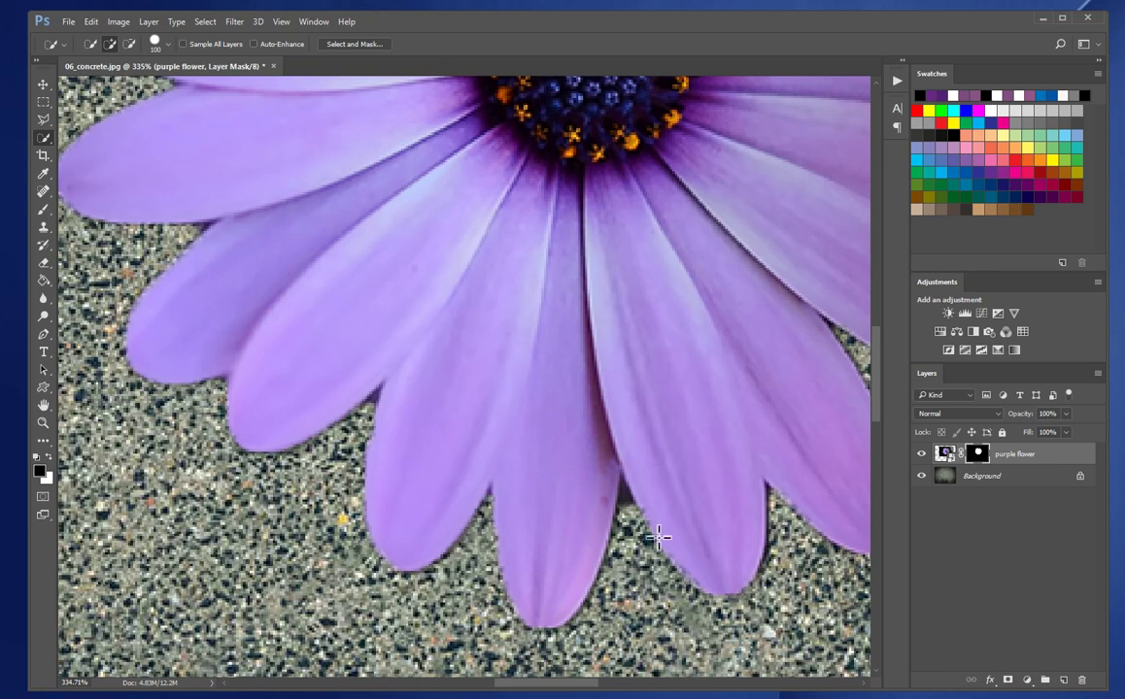
pyautogui.click(358, 45)
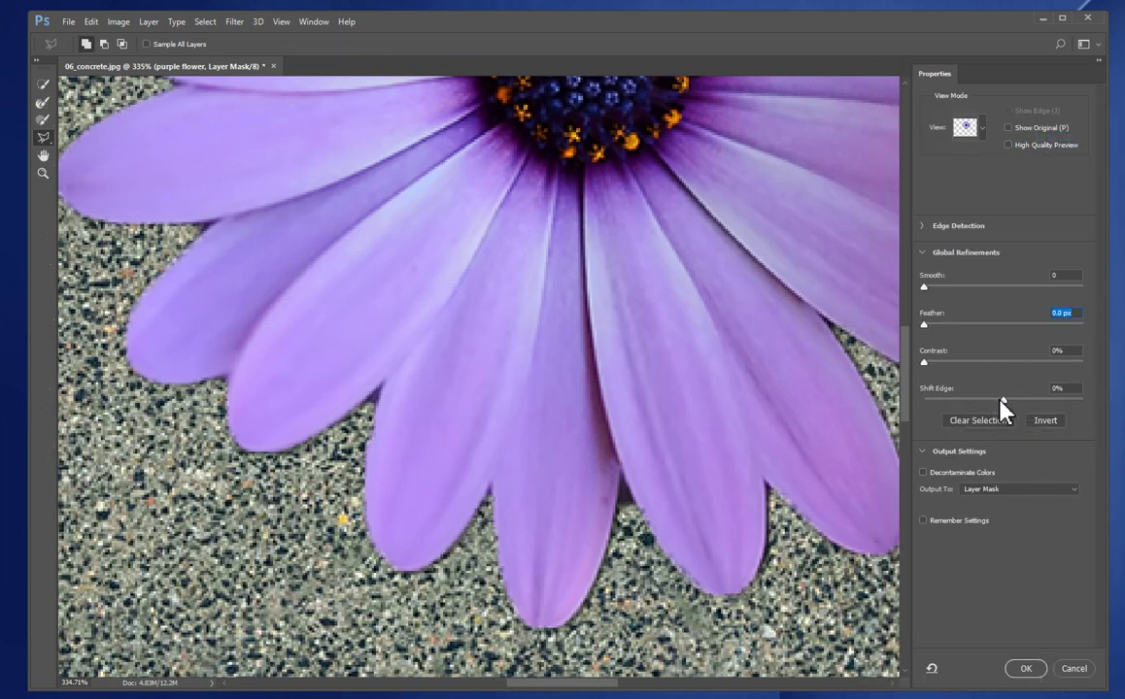
pyautogui.moveTo(1007, 400); pyautogui.dragTo(957, 418)
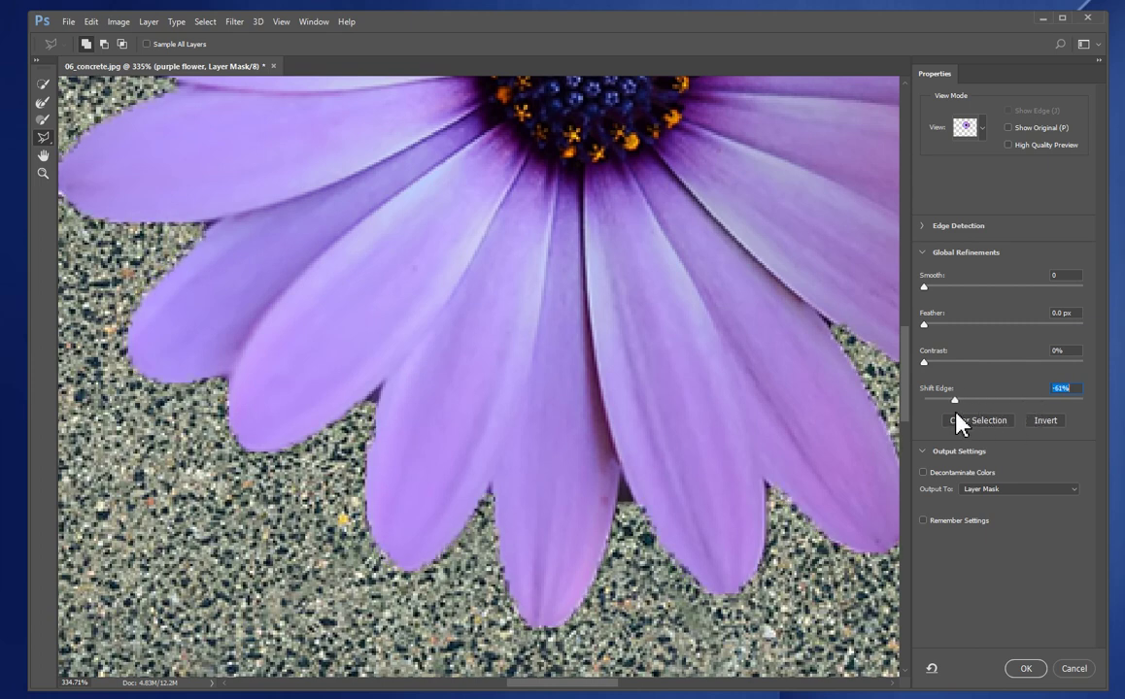
pyautogui.moveTo(924, 288); pyautogui.dragTo(948, 290)
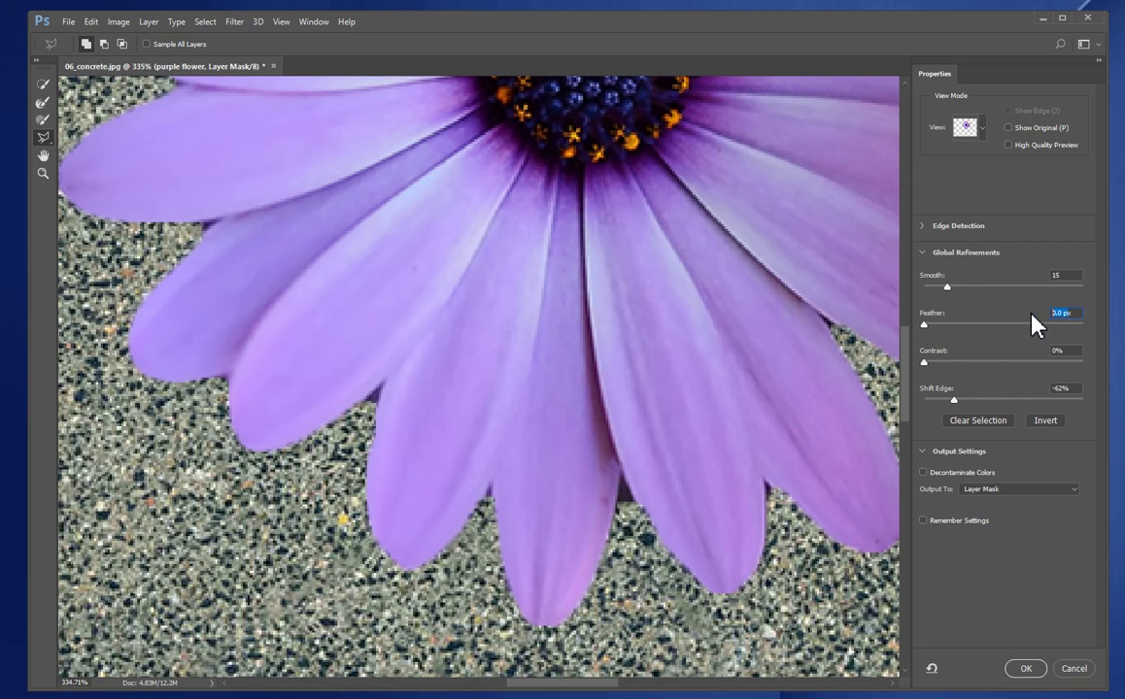
# - Set the mask's Feather to 1 px, raise its Contrast moderately, and apply the refinements to the layer mask
pyautogui.write('1k')
pyautogui.moveTo(927, 364); pyautogui.dragTo(939, 366)
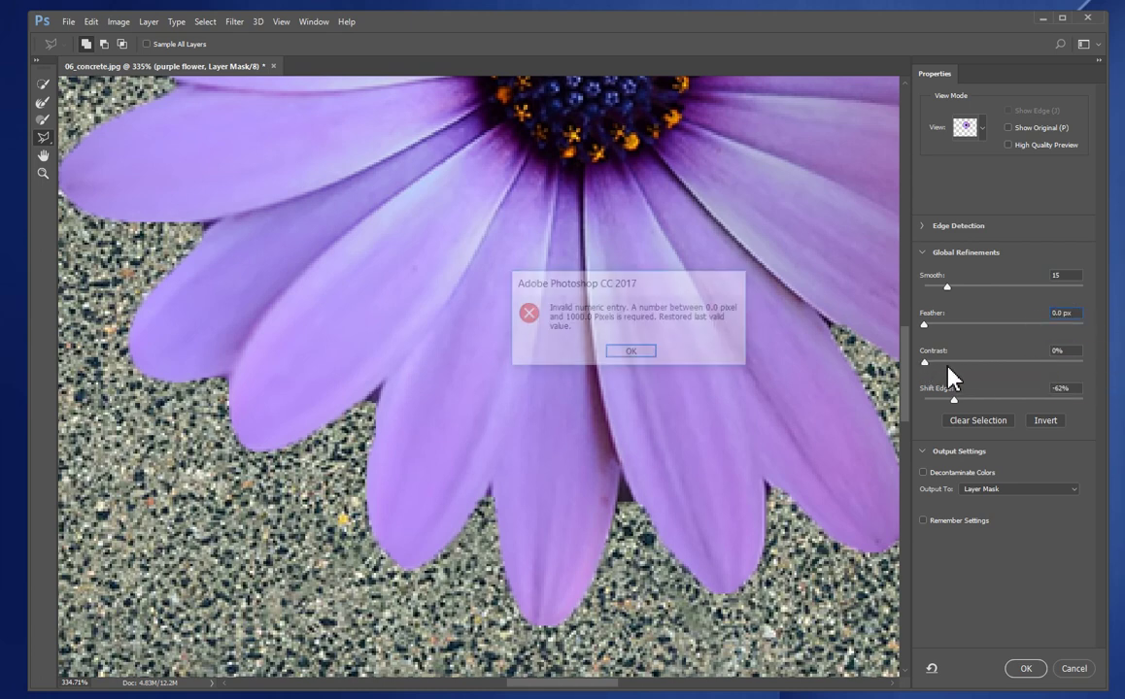
pyautogui.click(632, 353)
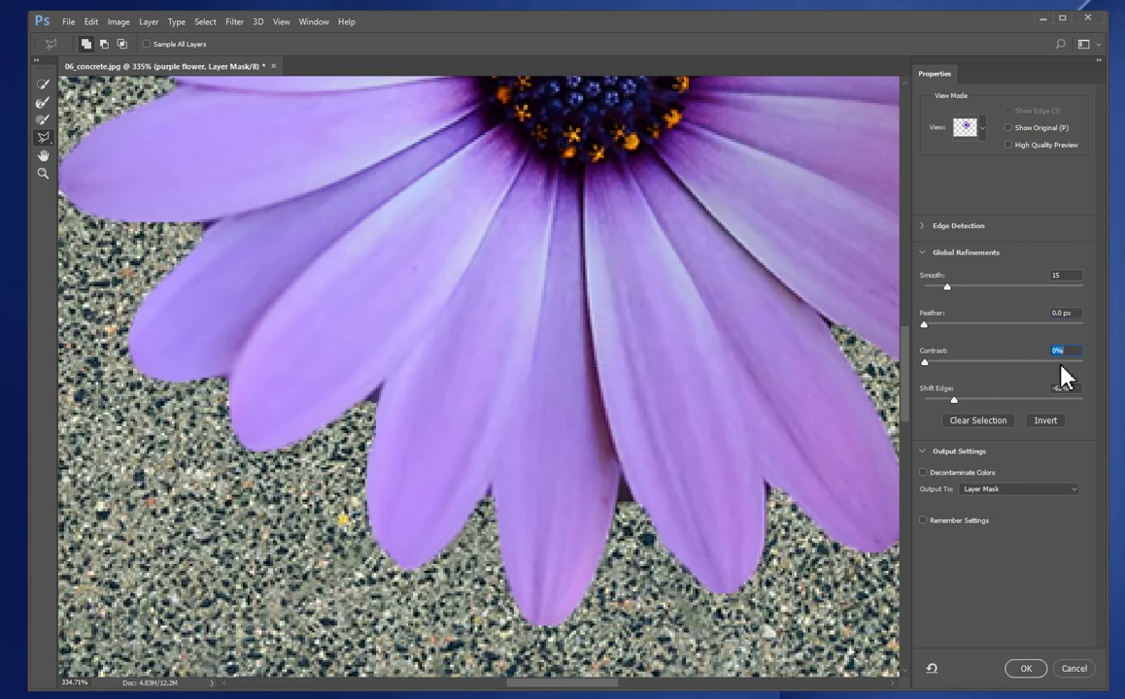
pyautogui.write('1')
pyautogui.click(974, 362)
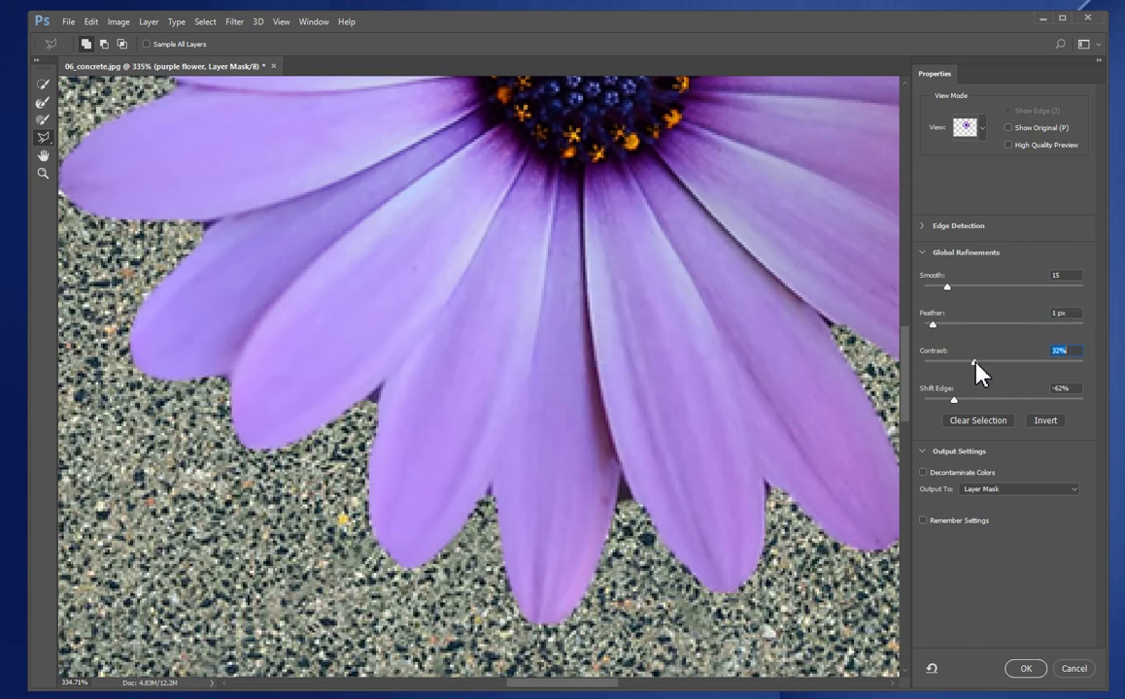
pyautogui.moveTo(973, 366)
pyautogui.mouseDown()
pyautogui.moveTo(935, 368)
pyautogui.moveTo(959, 368)
pyautogui.mouseUp()
pyautogui.click(1025, 670)
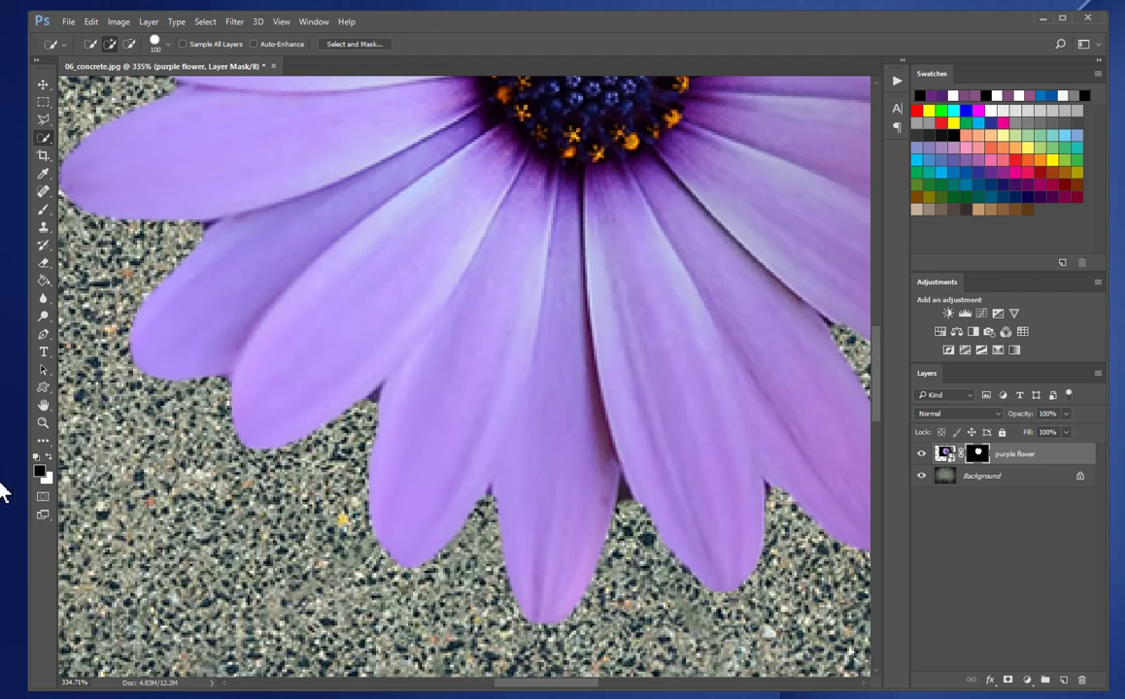
# - Move the masked flower to the upper right of the concrete image so its petals reach past the canvas edge
pyautogui.doubleClick(51, 411)
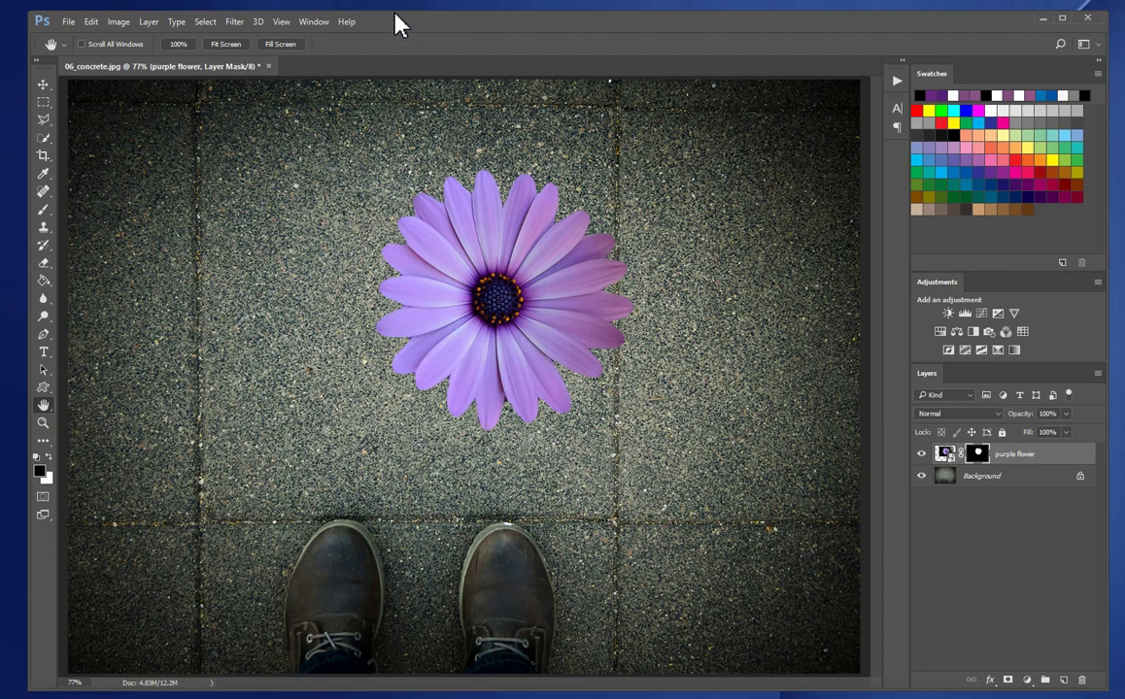
pyautogui.click(42, 85)
pyautogui.moveTo(492, 320); pyautogui.dragTo(761, 309)
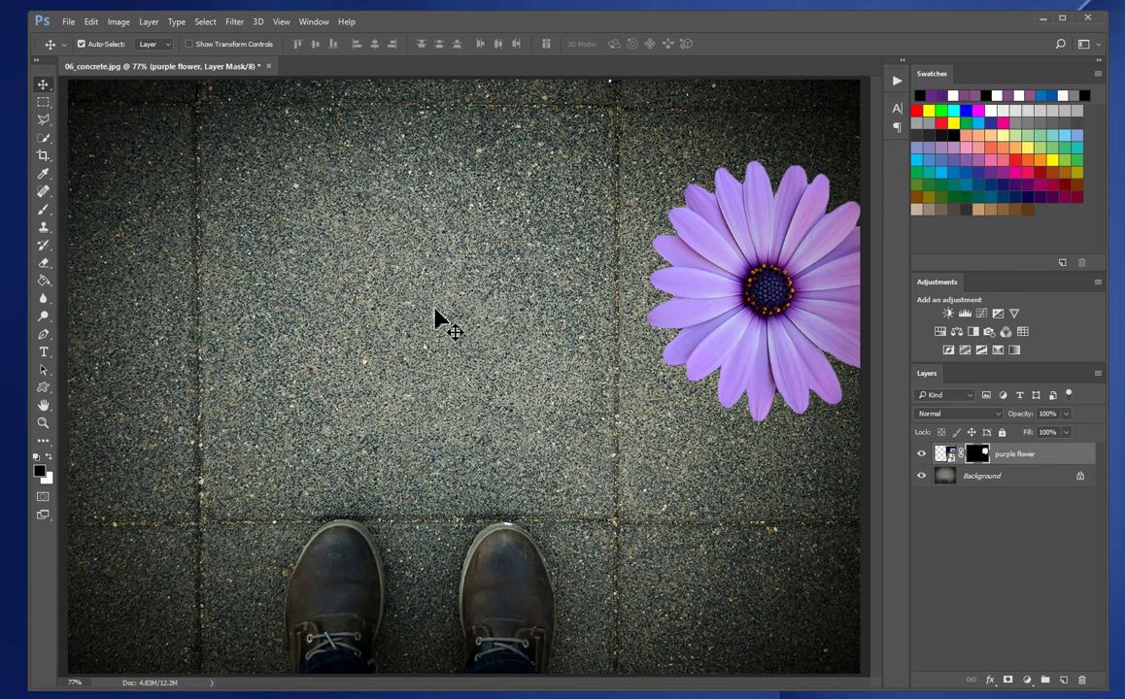
# - Add a new empty layer above the purple flower layer and select the entire canvas
pyautogui.click(981, 477)
pyautogui.click(1011, 455)
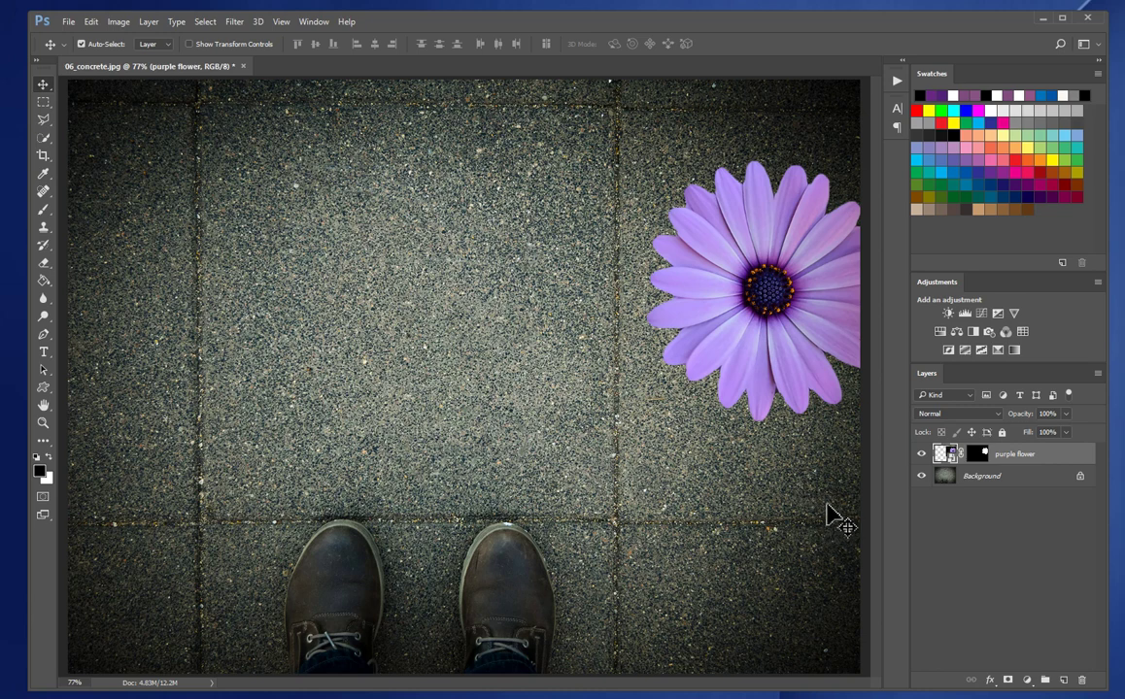
pyautogui.click(1065, 681)
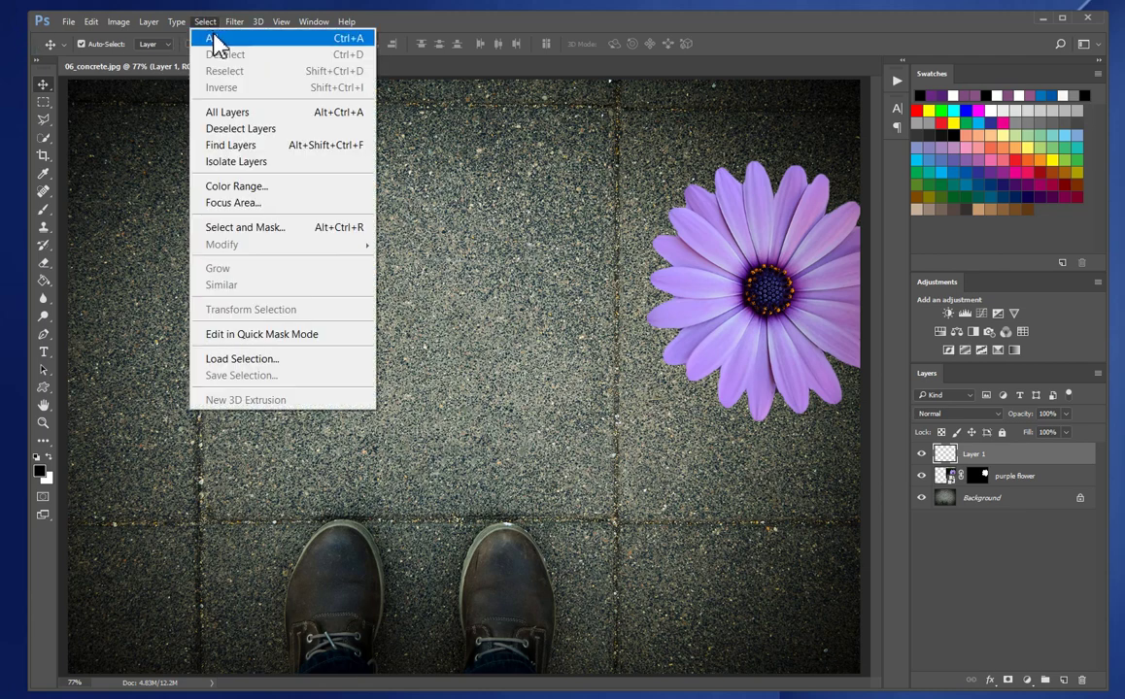
pyautogui.click(212, 38)
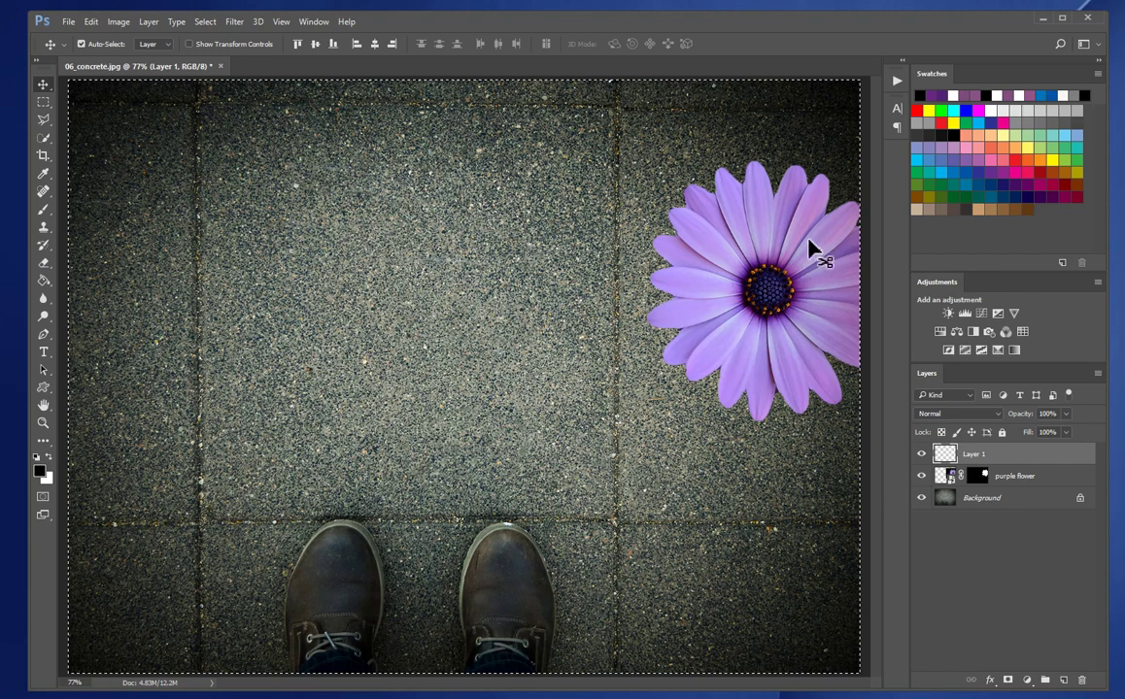
# - Start a 75 px stroke for the canvas selection and set its location to Inside
pyautogui.click(87, 22)
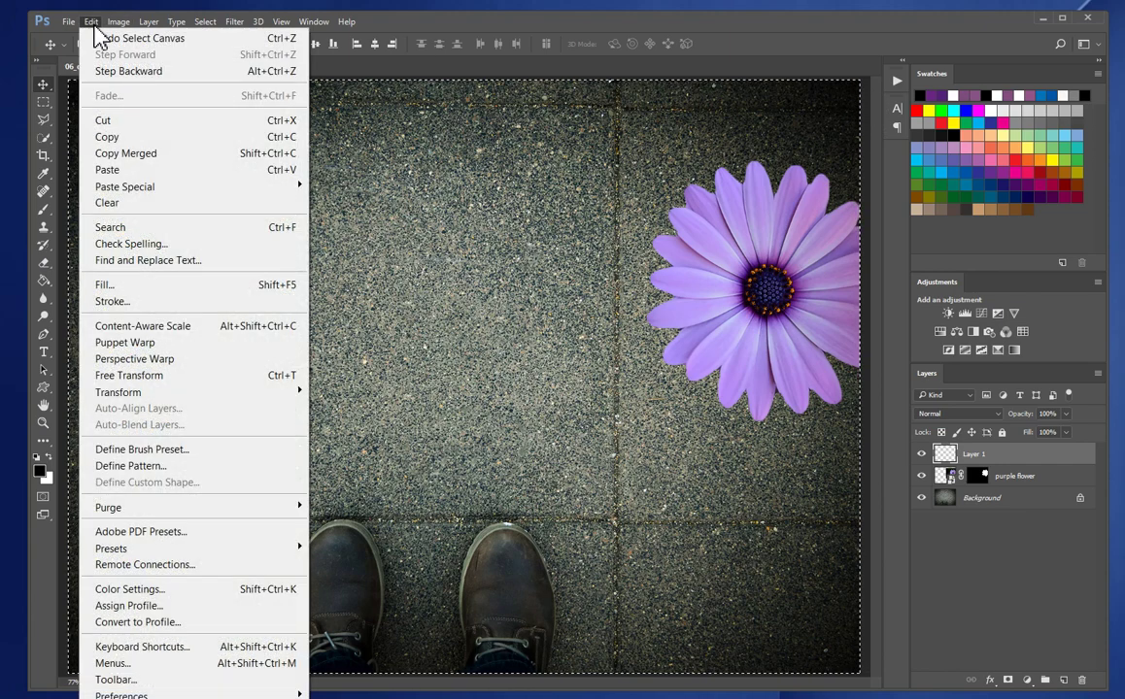
pyautogui.click(168, 302)
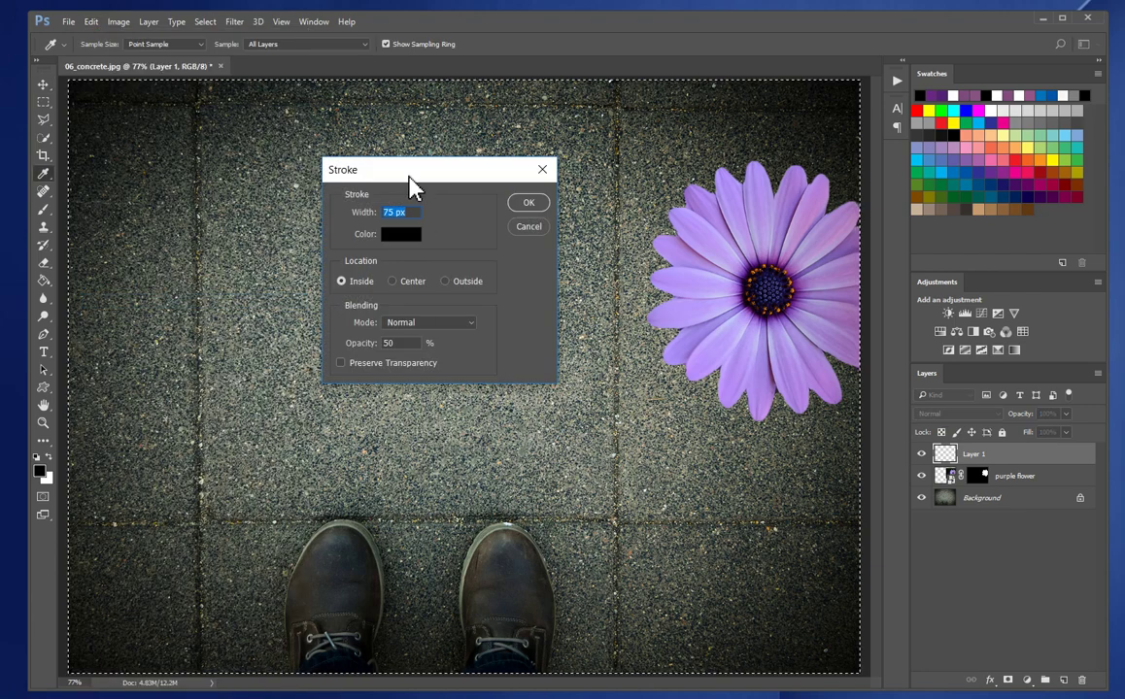
pyautogui.moveTo(401, 175); pyautogui.dragTo(363, 124)
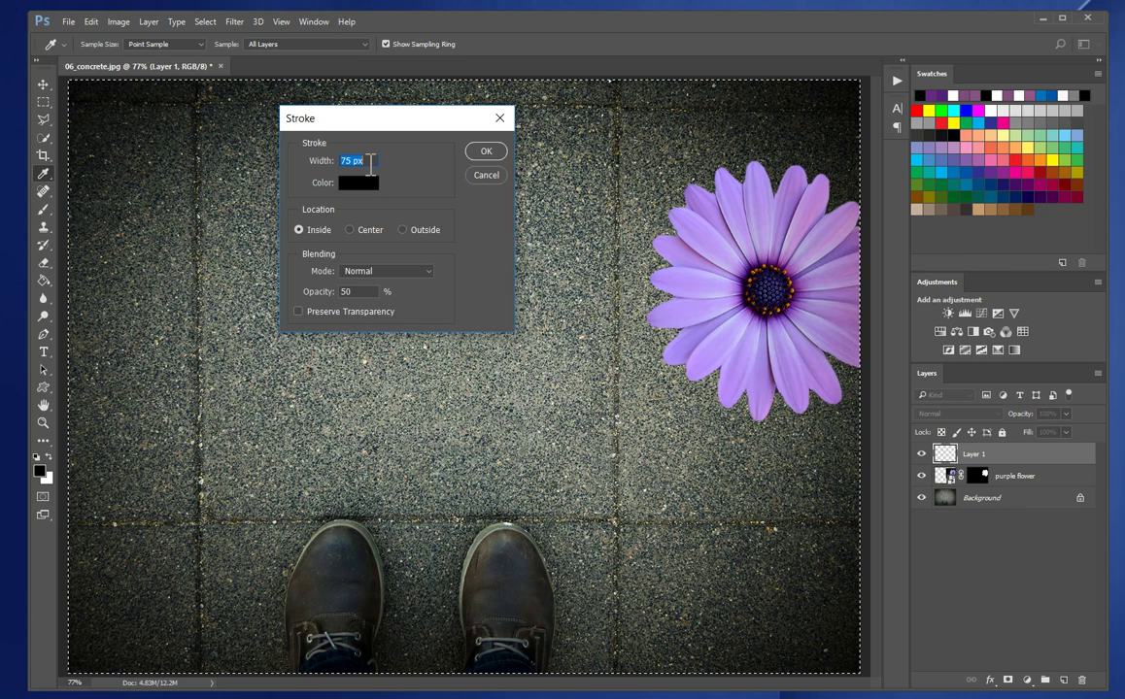
pyautogui.click(354, 234)
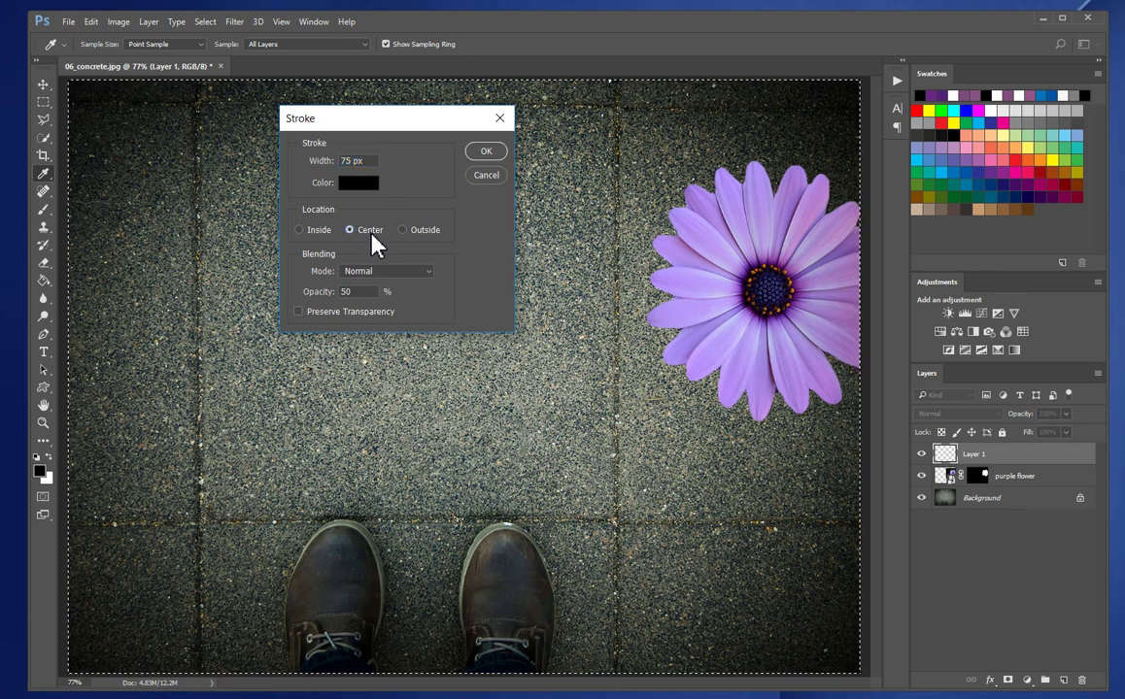
pyautogui.click(302, 231)
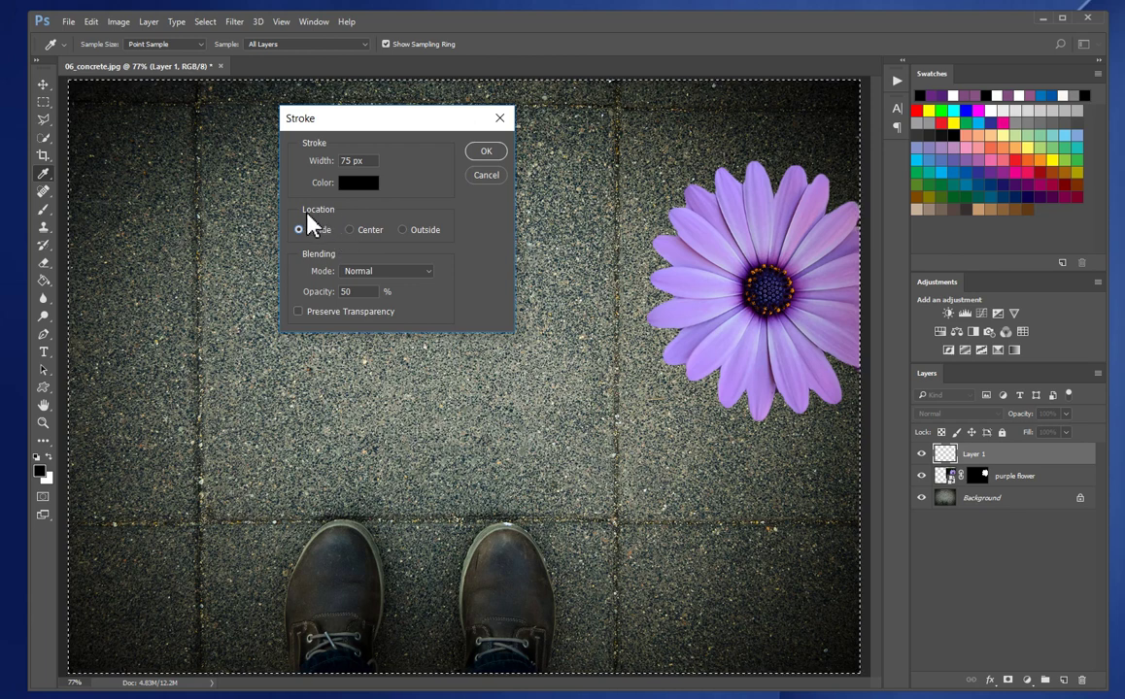
pyautogui.click(351, 230)
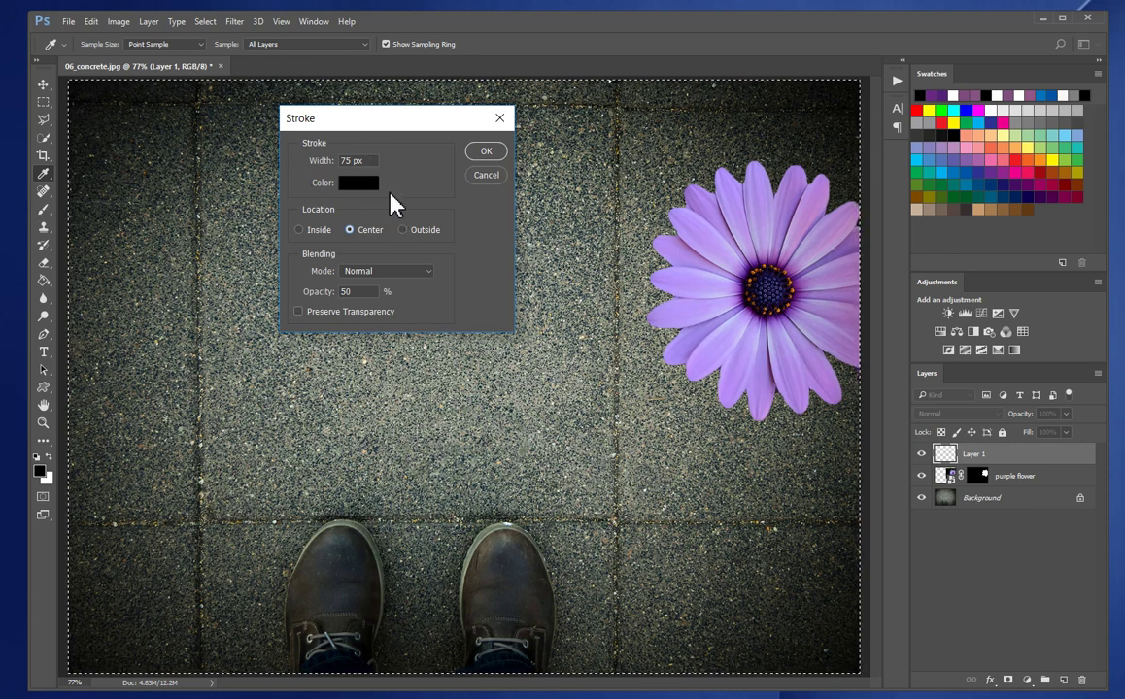
pyautogui.click(300, 232)
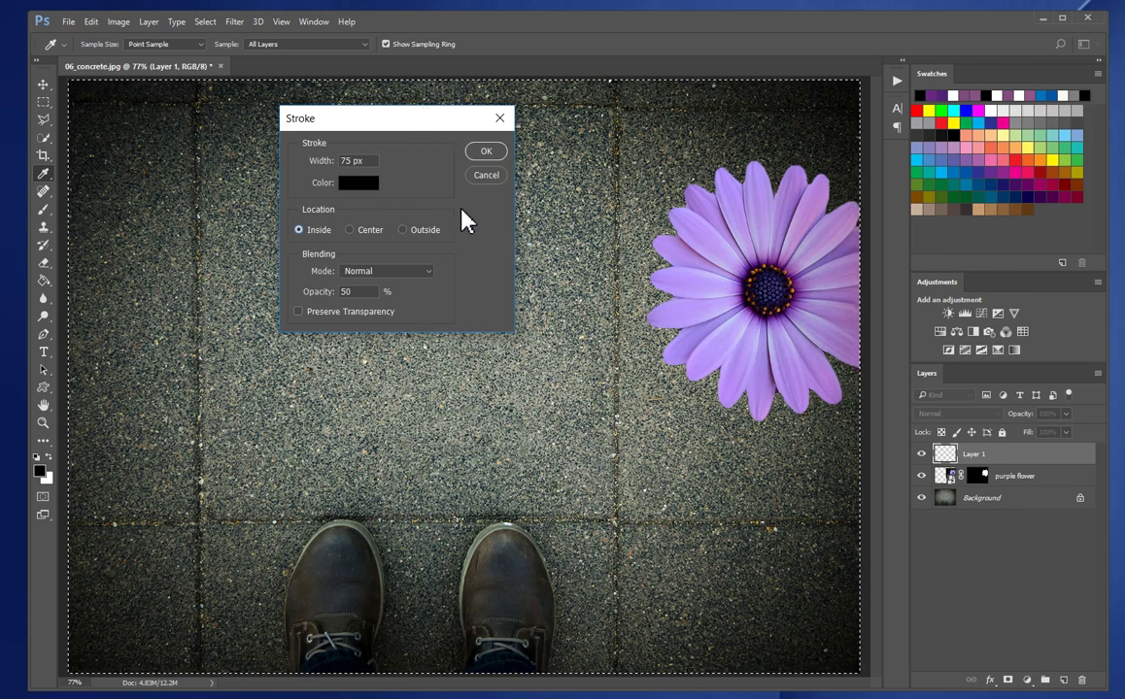
# - Set the stroke color to dark purple 66207a by sampling the petals near the flower's center
pyautogui.click(360, 186)
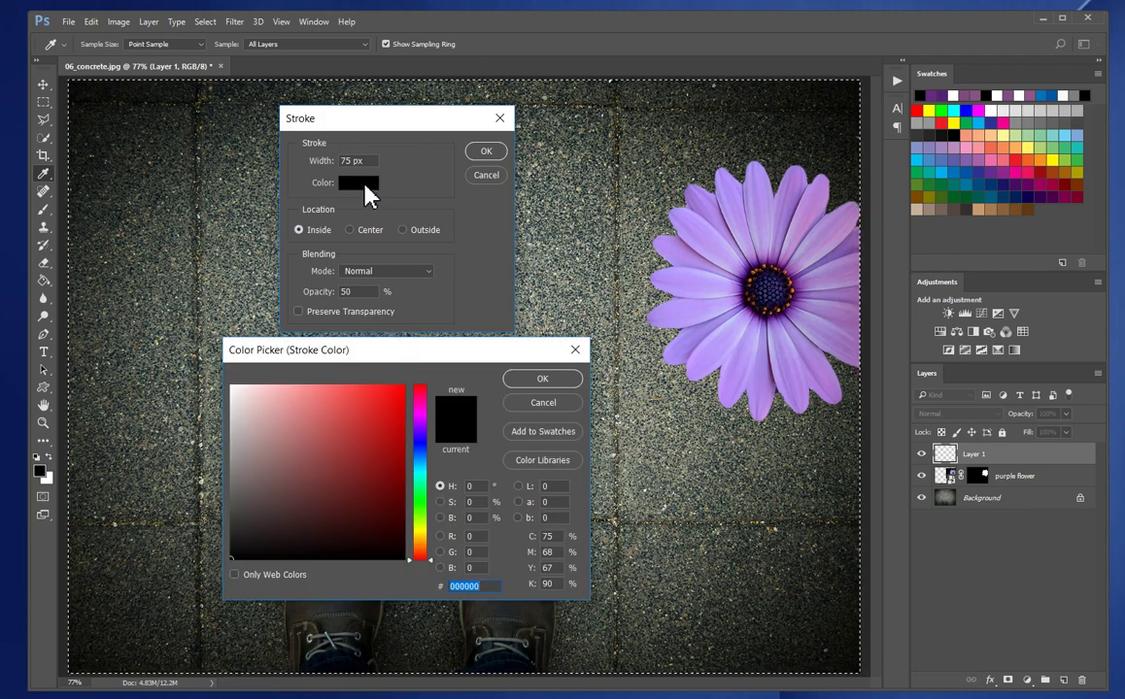
pyautogui.moveTo(390, 351); pyautogui.dragTo(380, 307)
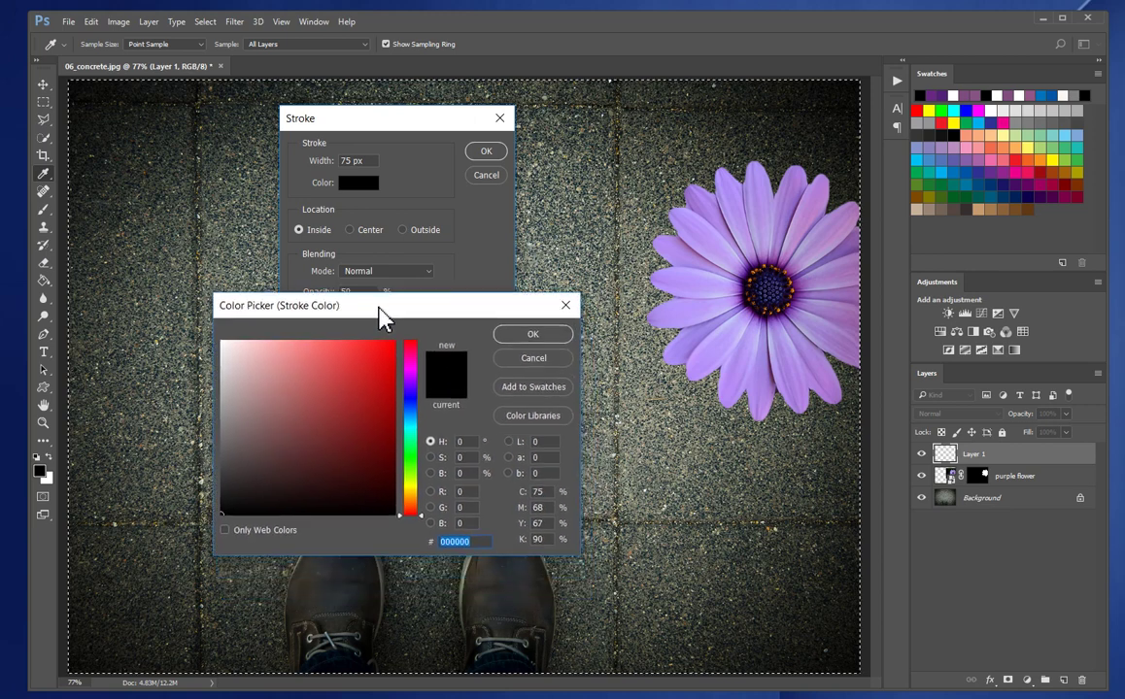
pyautogui.click(410, 375)
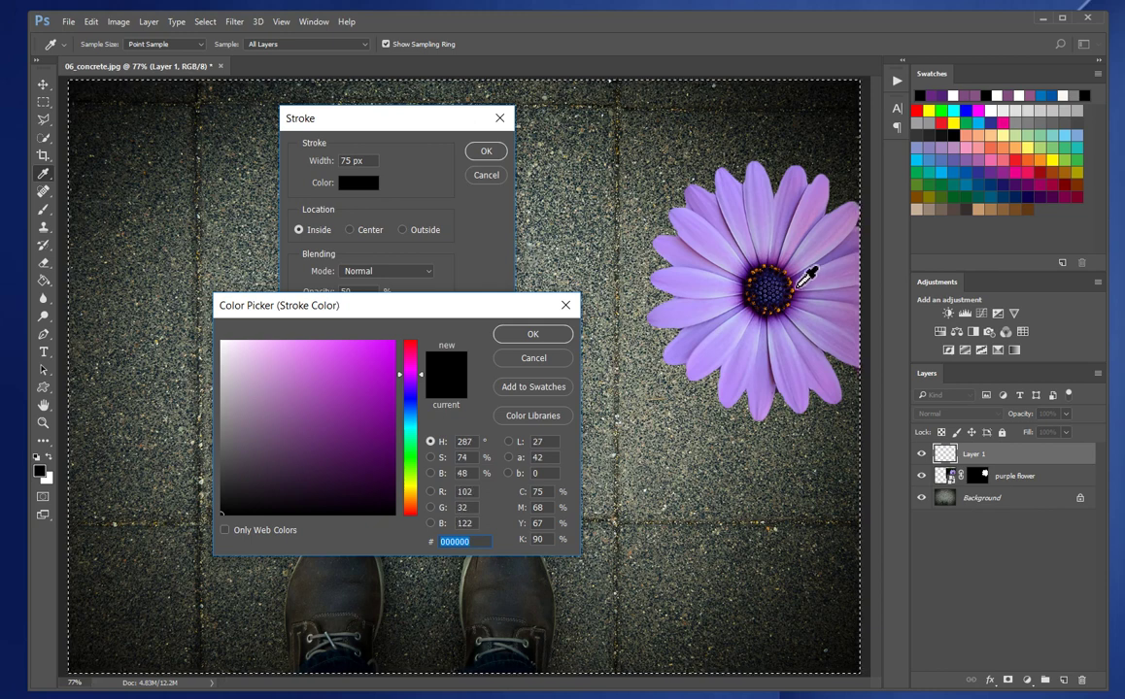
pyautogui.click(800, 286)
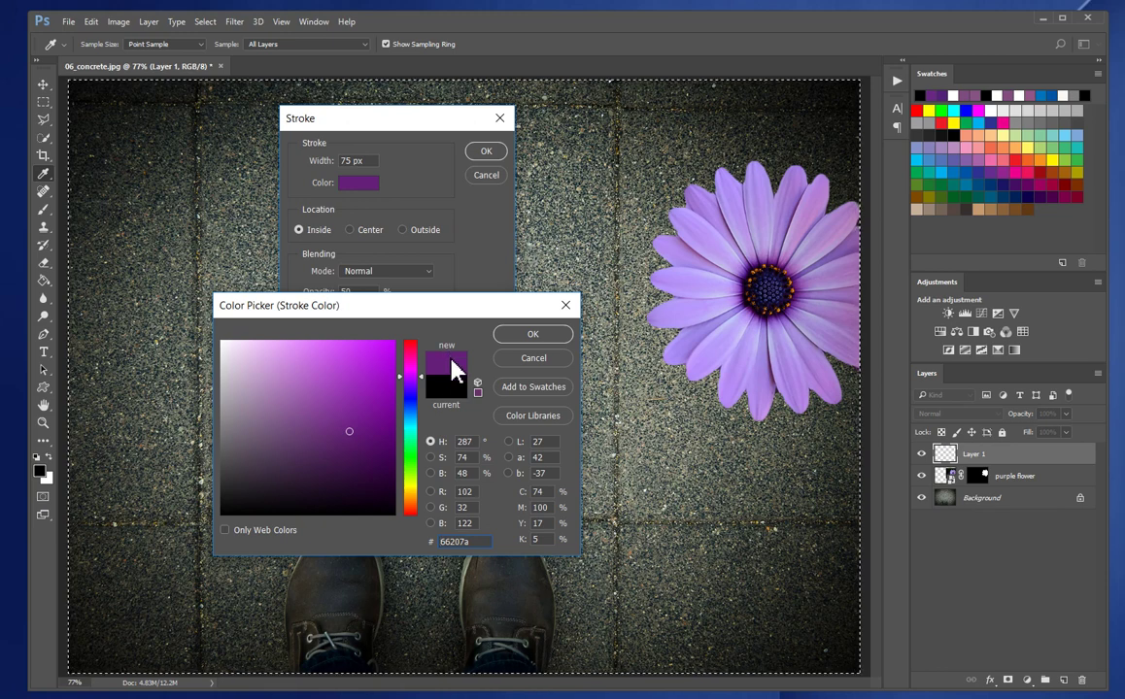
pyautogui.click(539, 335)
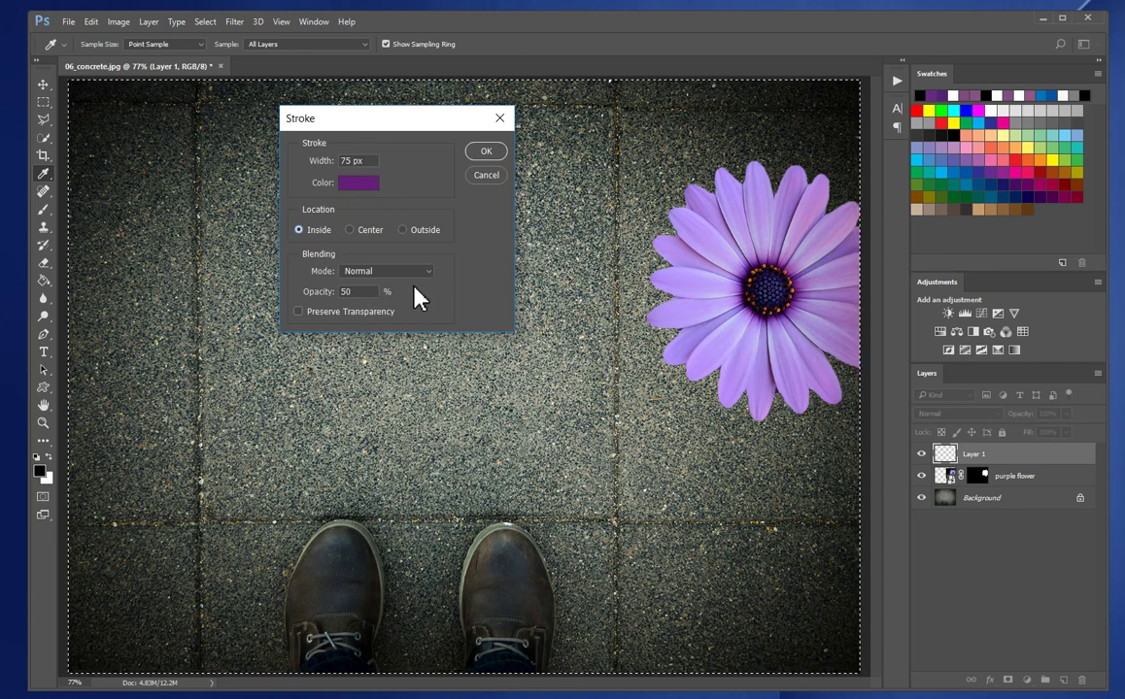
# - Set the stroke opacity to 100% and apply the stroke as a border on the new layer
pyautogui.moveTo(371, 294); pyautogui.dragTo(319, 294)
pyautogui.write('100')
pyautogui.click(487, 153)
pyautogui.press('v')
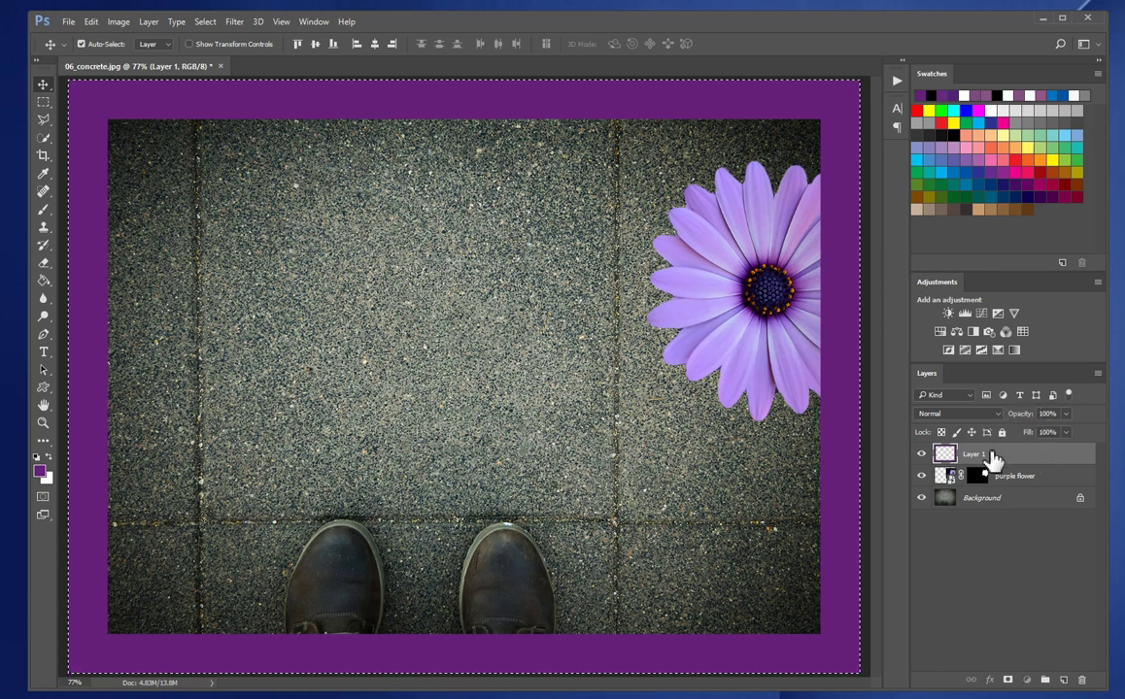
# - Set the purple border layer's opacity to 50% and deselect the canvas
pyautogui.click(1027, 415)
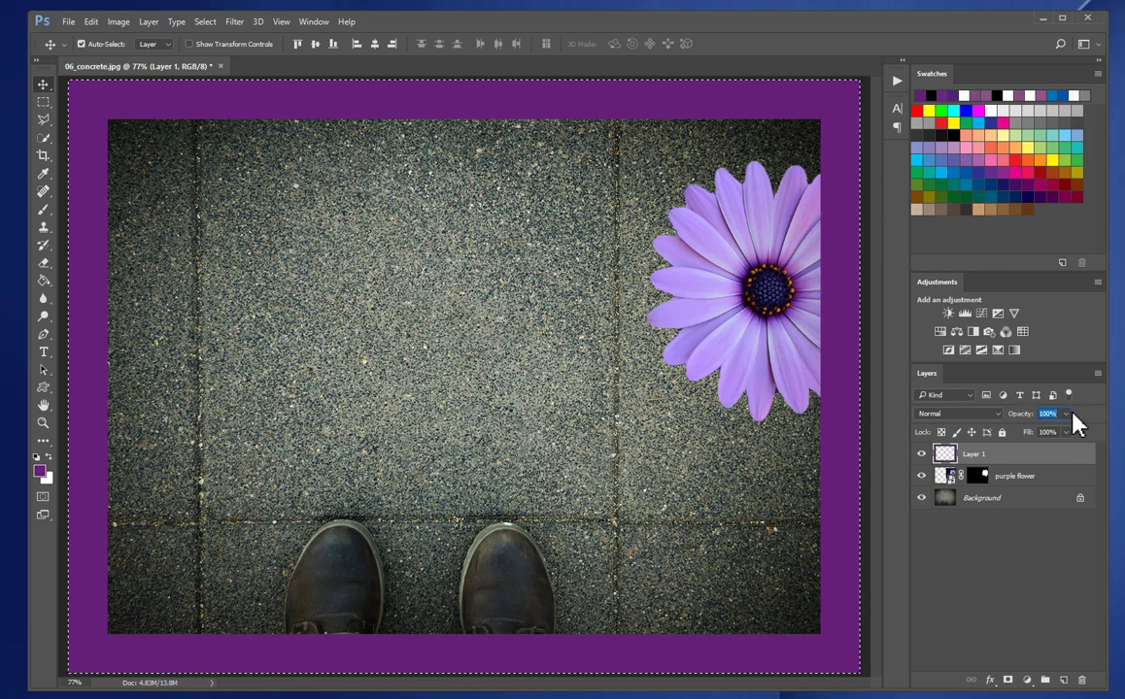
pyautogui.click(1069, 414)
pyautogui.moveTo(1064, 430); pyautogui.dragTo(1032, 419)
pyautogui.click(1062, 416)
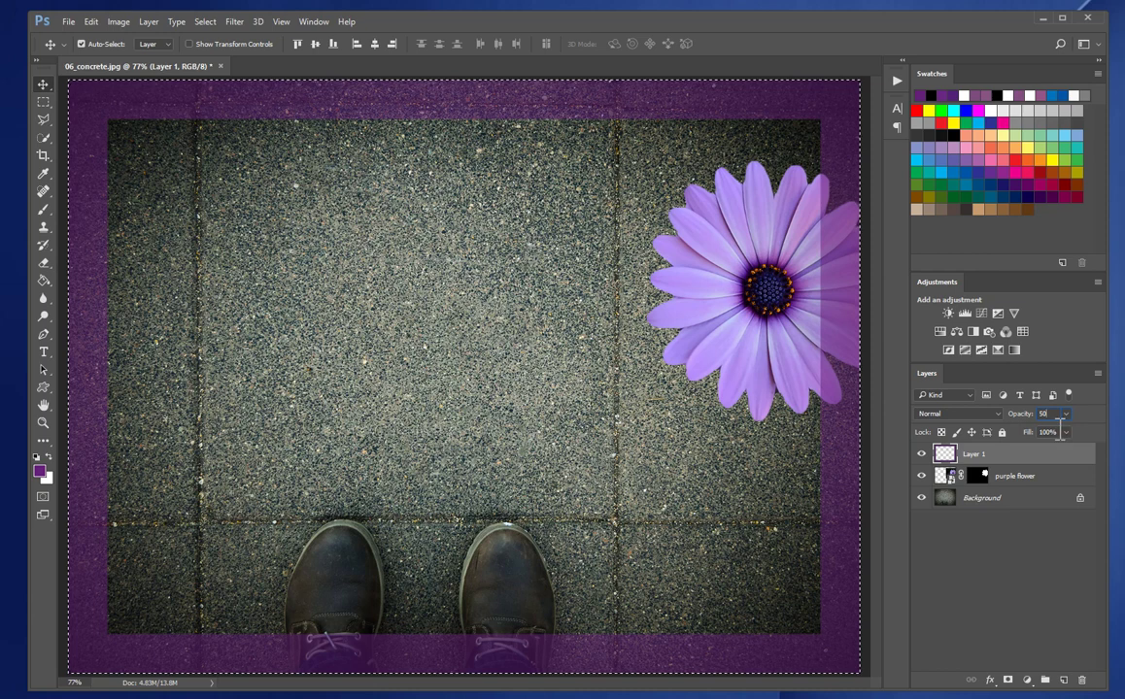
pyautogui.press('Return')
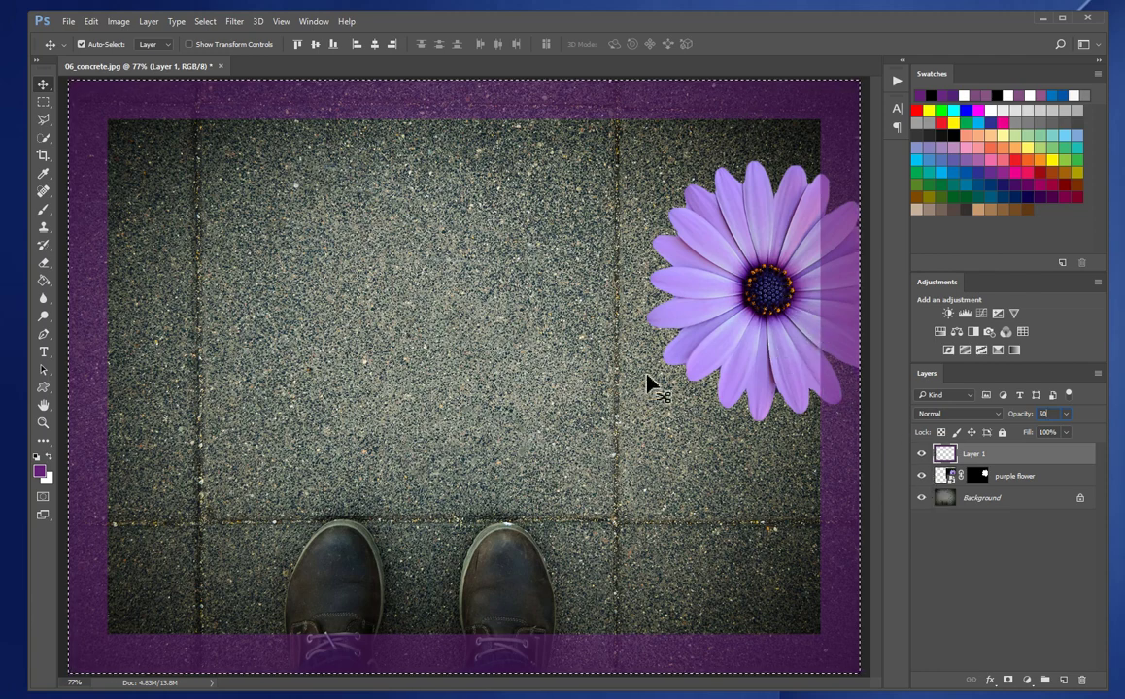
pyautogui.click(207, 22)
pyautogui.click(226, 56)
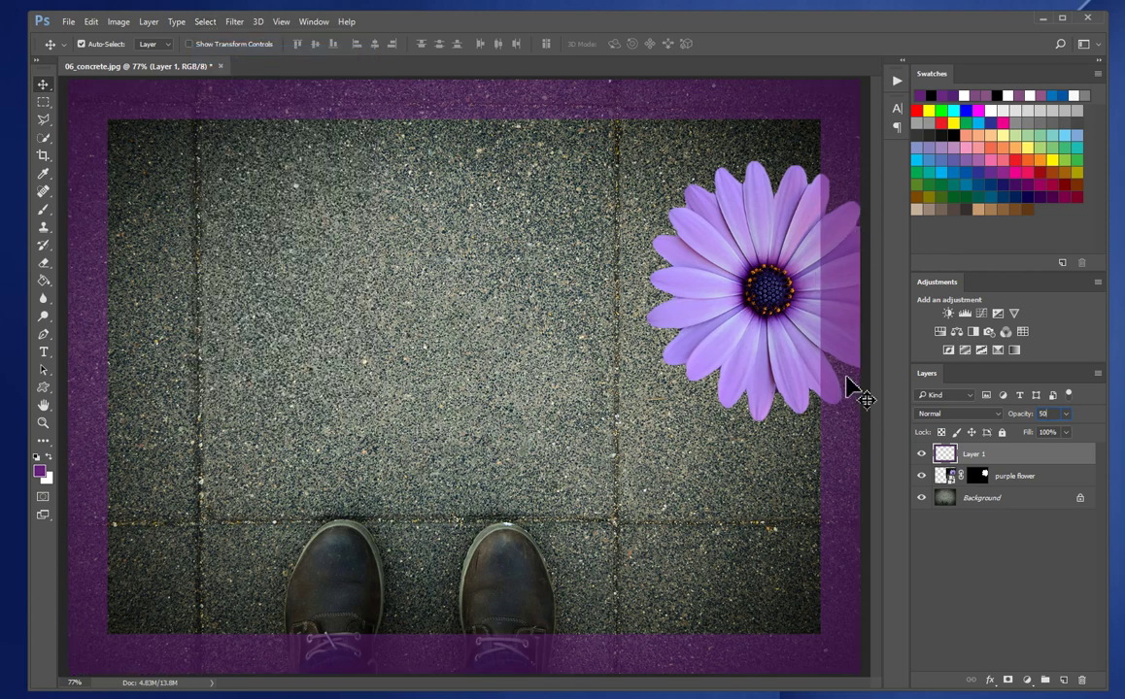
# - Add a drop shadow to the purple flower layer and set the shadow's angle to 66°
pyautogui.click(1022, 488)
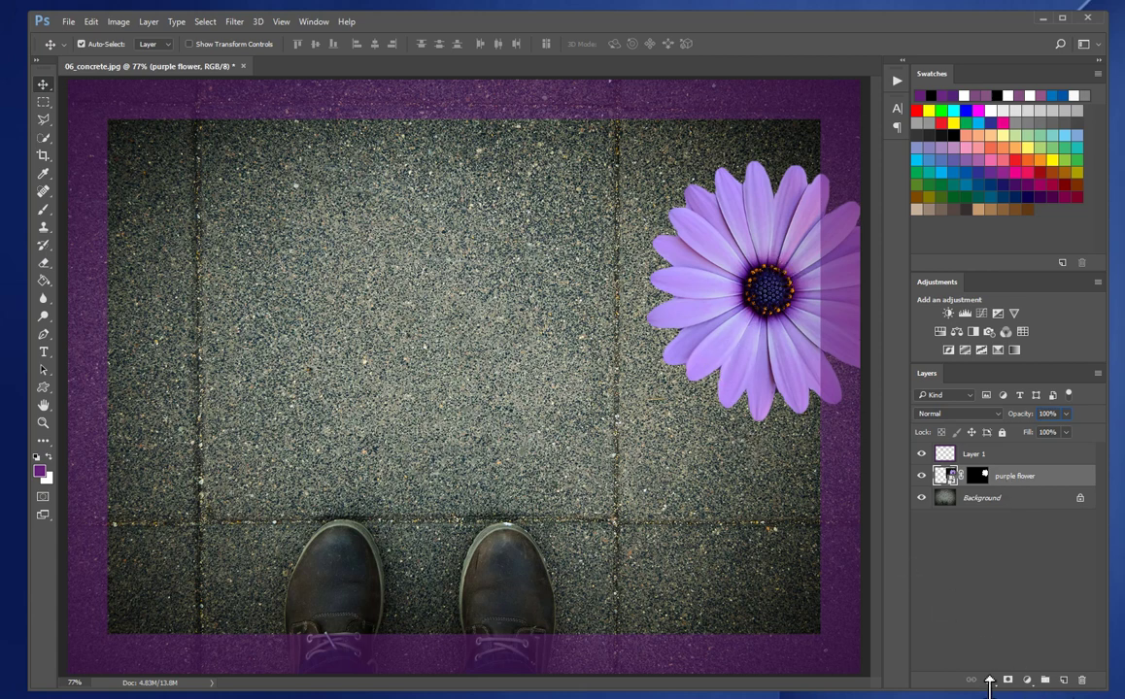
pyautogui.click(991, 682)
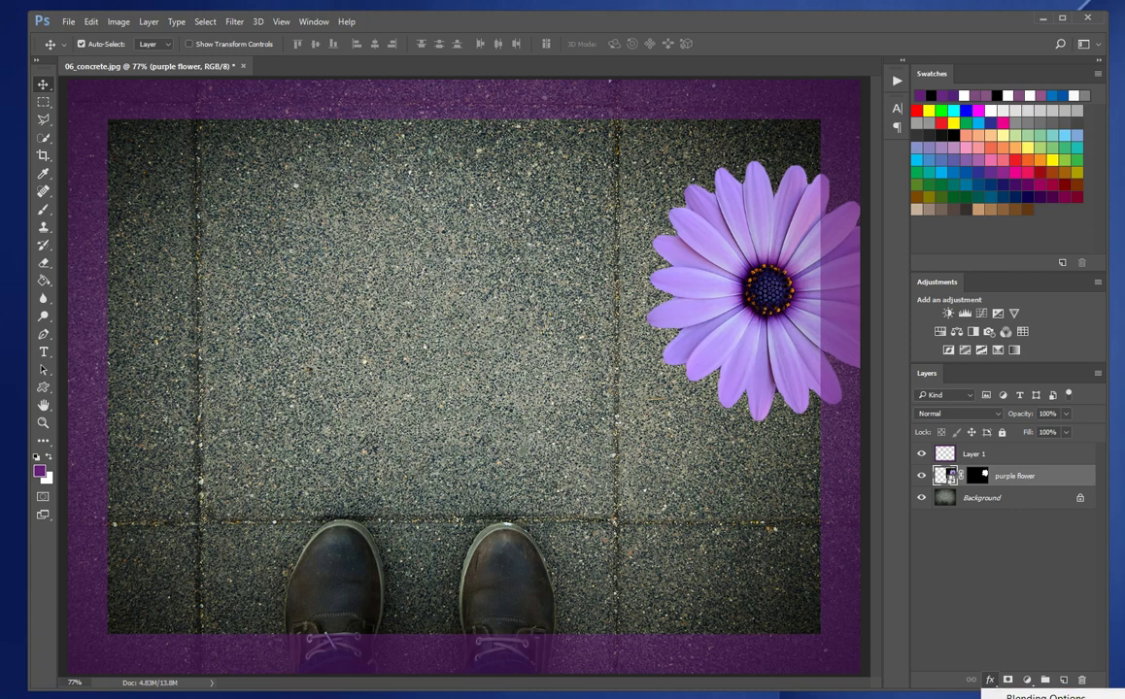
pyautogui.click(1030, 698)
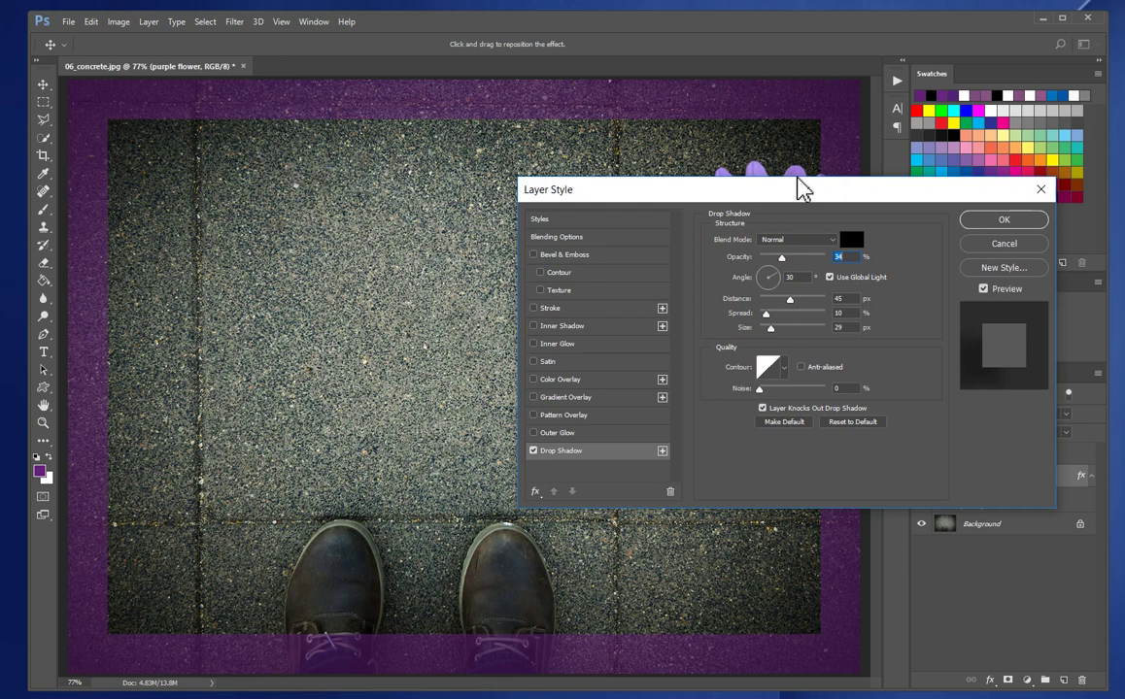
pyautogui.moveTo(799, 184); pyautogui.dragTo(367, 163)
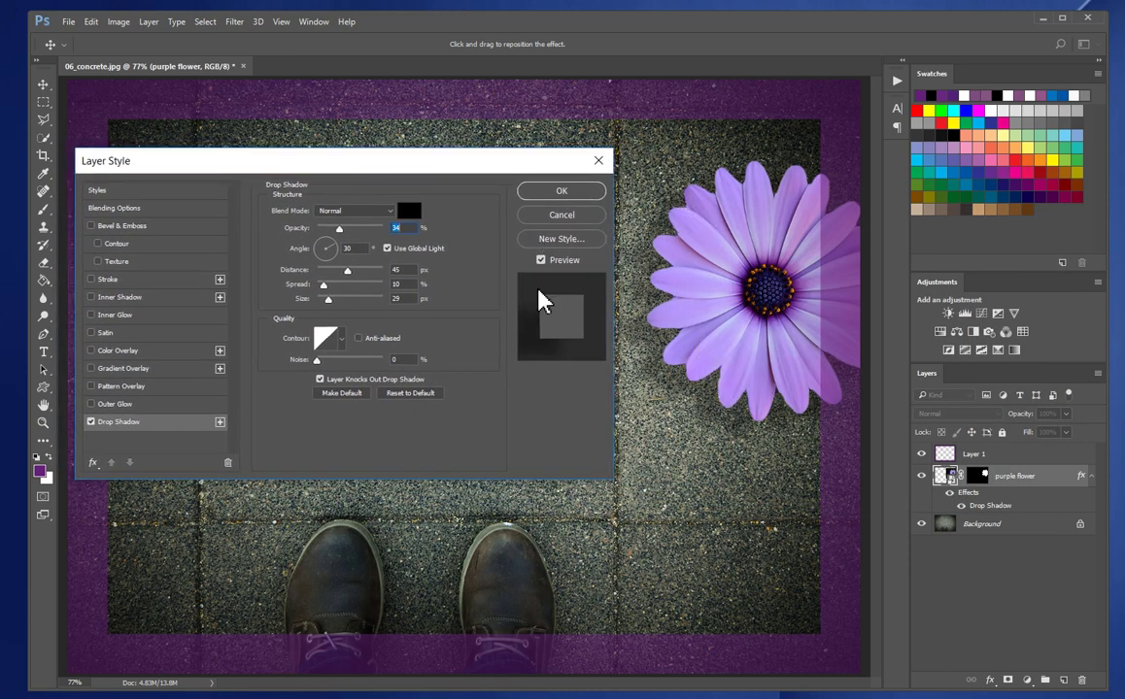
pyautogui.moveTo(339, 244); pyautogui.dragTo(327, 236)
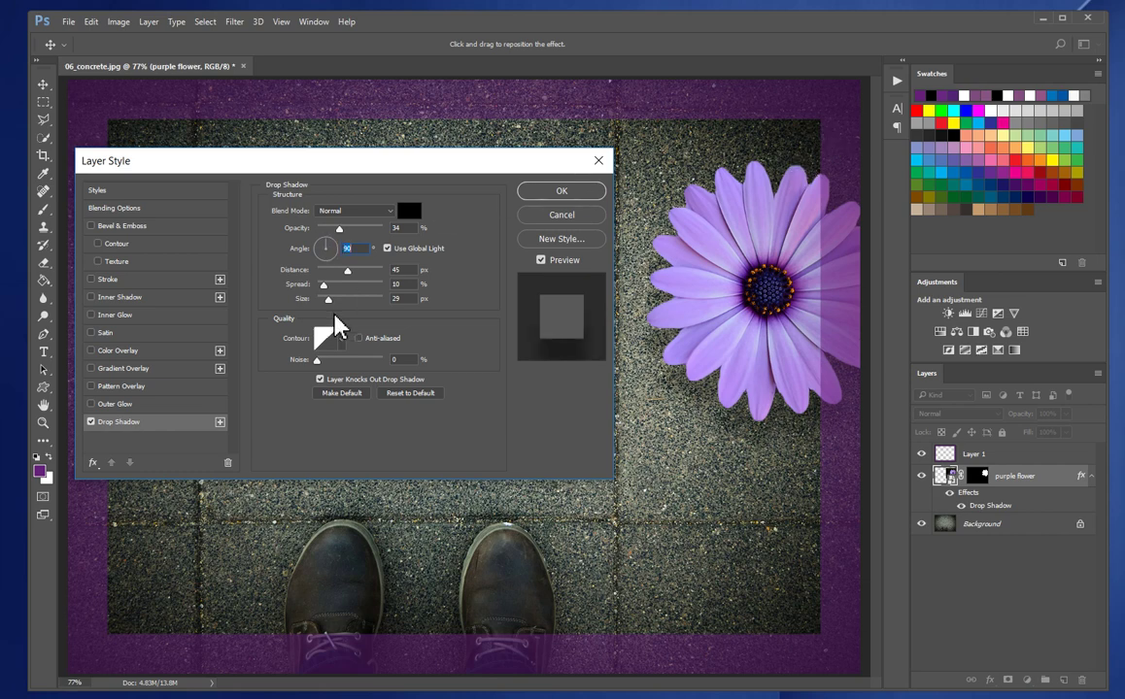
pyautogui.moveTo(327, 236); pyautogui.dragTo(335, 242)
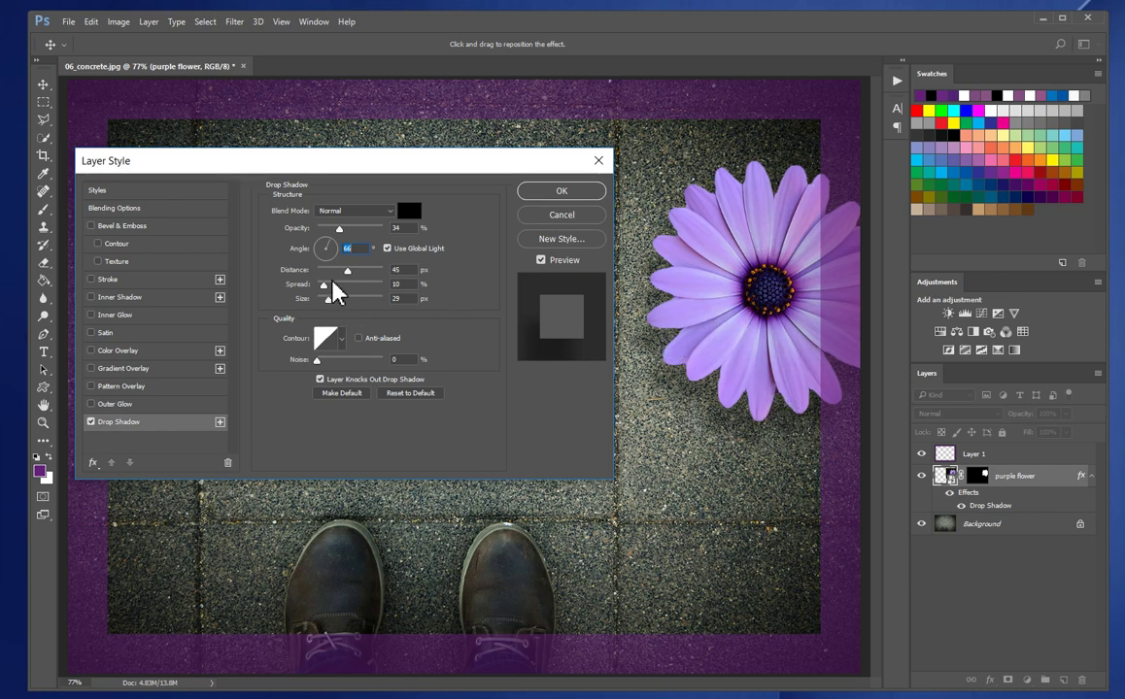
# - Set the flower shadow's distance to 35 px, spread to 4% and size to 27 px, lower its opacity slightly, and apply the layer style
pyautogui.moveTo(347, 270); pyautogui.dragTo(321, 289)
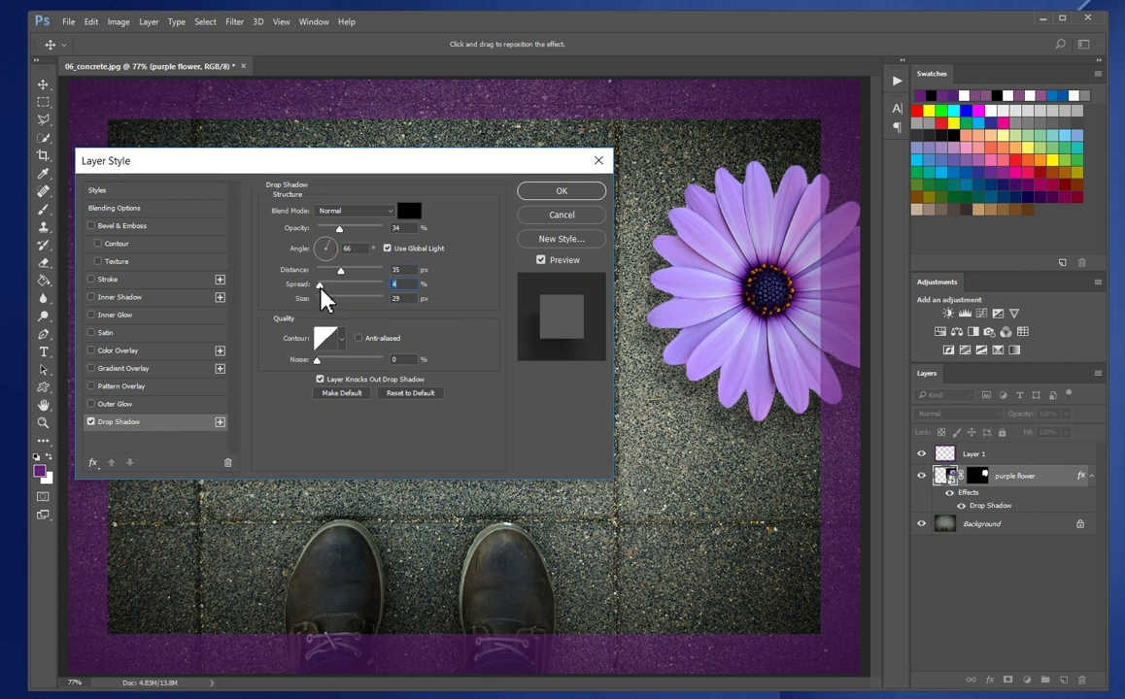
pyautogui.moveTo(335, 300); pyautogui.dragTo(329, 299)
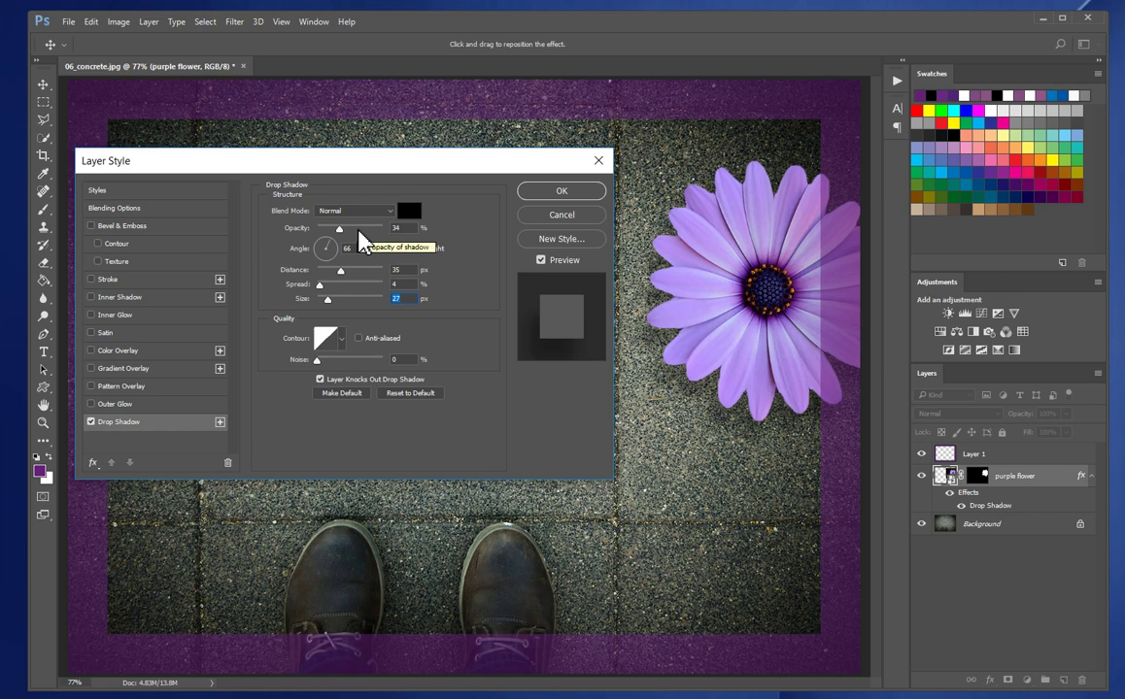
pyautogui.moveTo(344, 229)
pyautogui.mouseDown()
pyautogui.moveTo(387, 233)
pyautogui.moveTo(340, 237)
pyautogui.mouseUp()
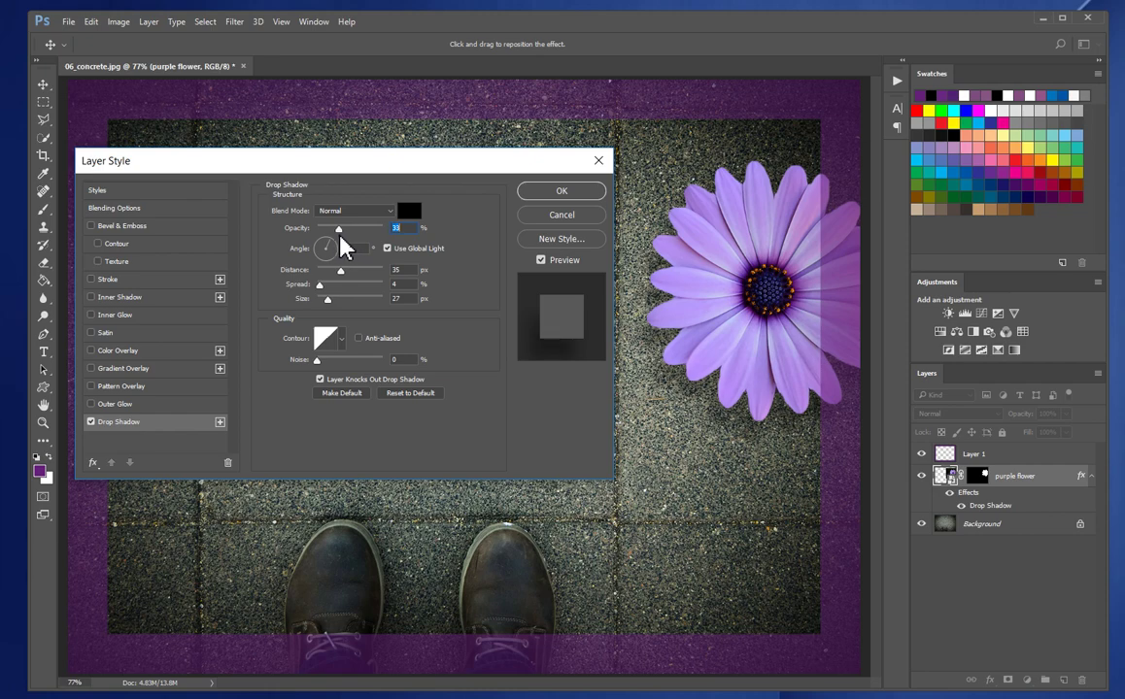
pyautogui.click(571, 191)
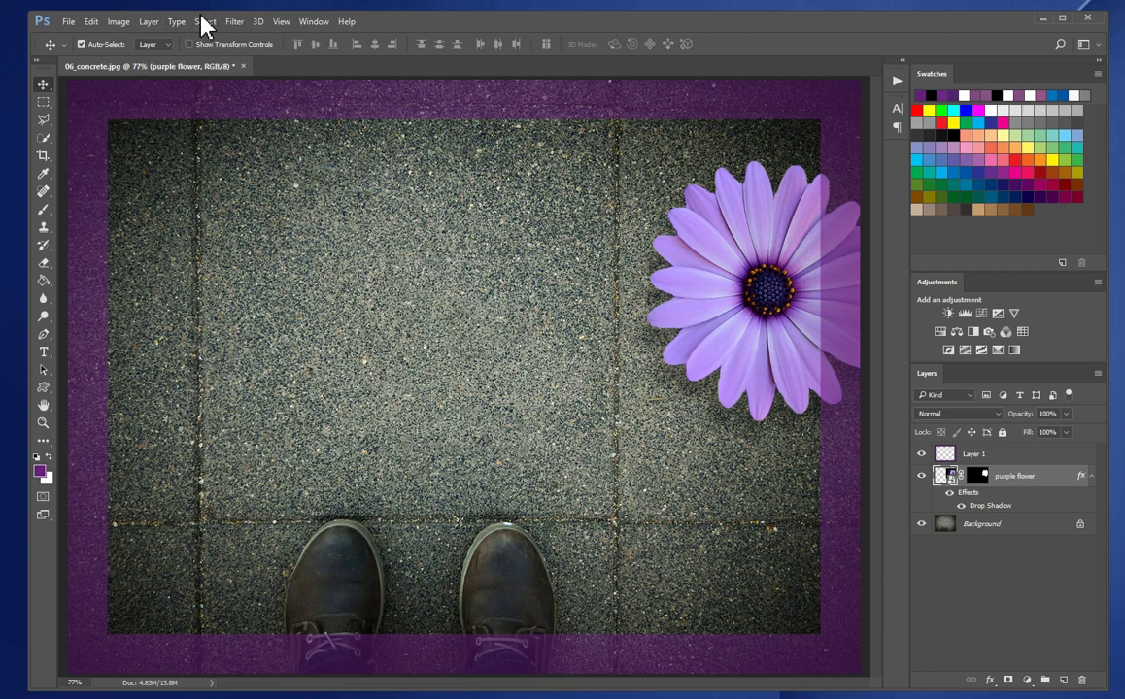
# - Activate the Type tool, browse the available fonts and choose Boucherie Cursive
pyautogui.click(44, 353)
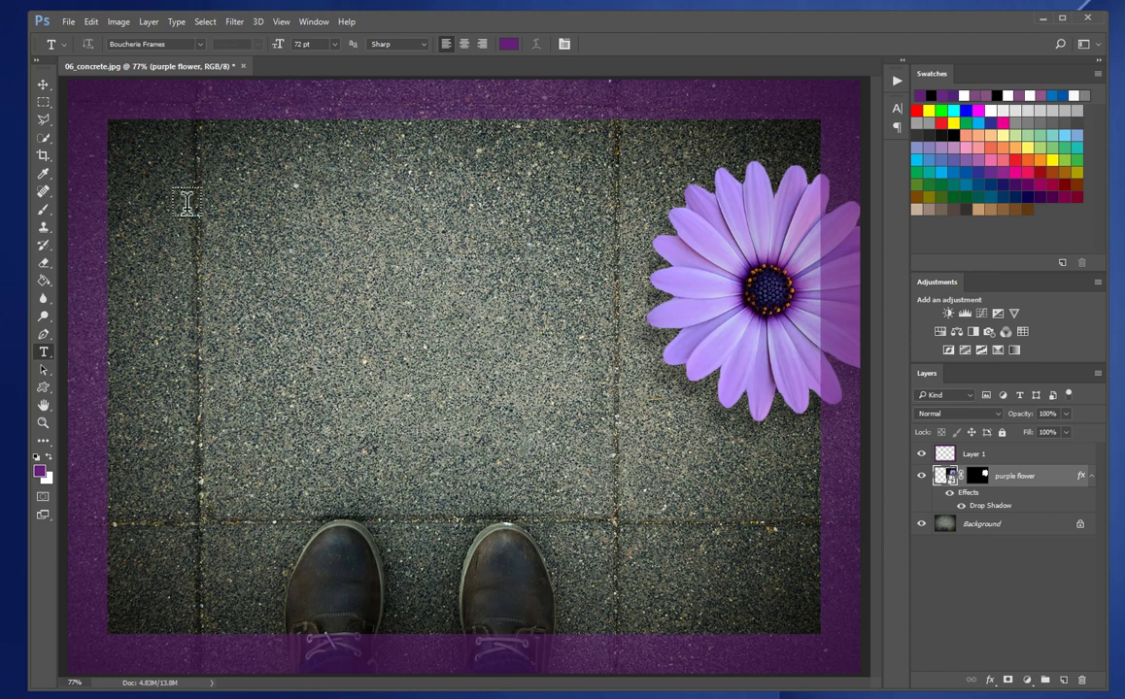
pyautogui.click(200, 44)
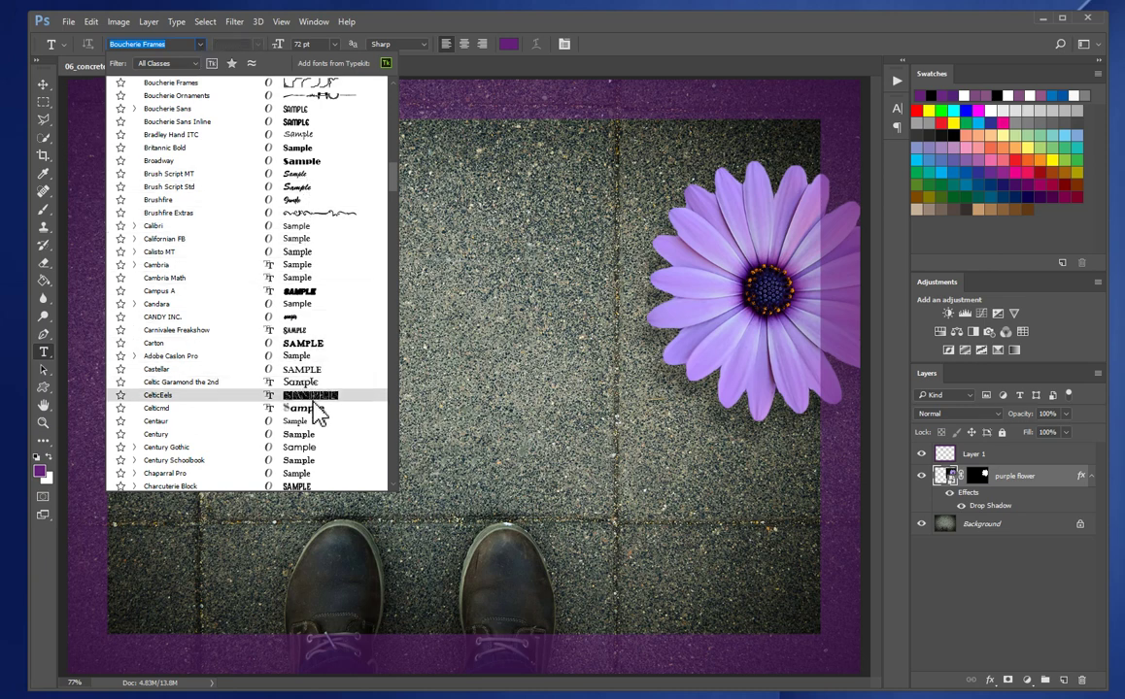
pyautogui.scroll(-2, 319, 435)
pyautogui.scroll(3, 319, 434)
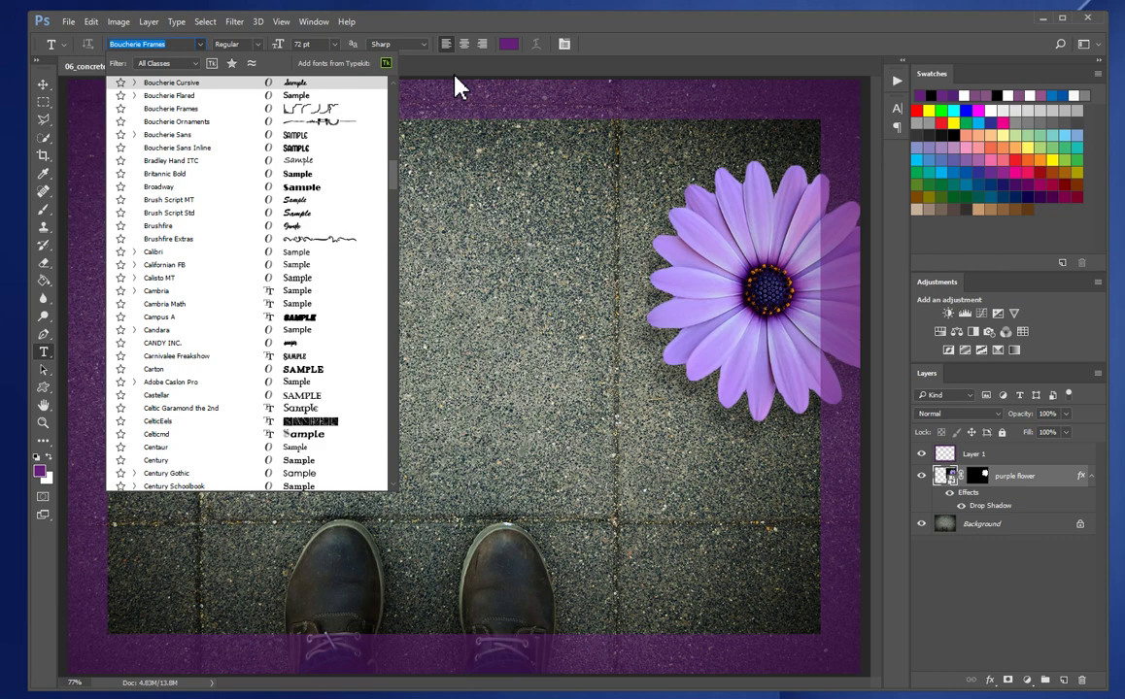
pyautogui.press('Return')
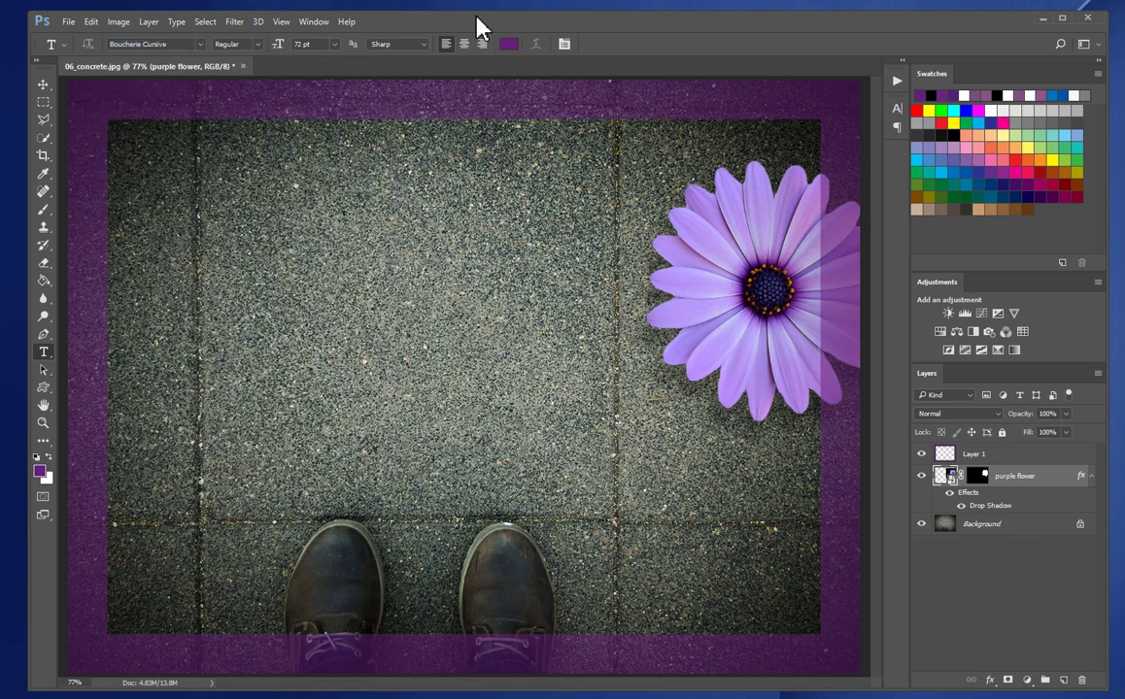
# - Set the font preview size to Large and check the previews in the font list
pyautogui.click(178, 26)
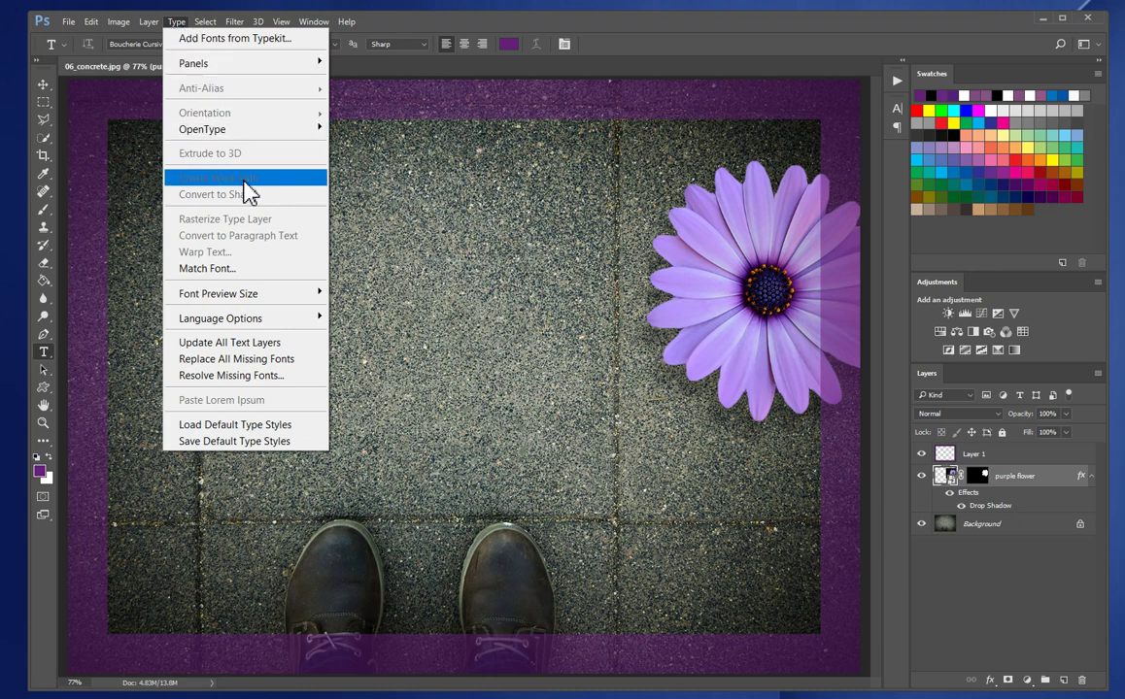
pyautogui.moveTo(268, 296)
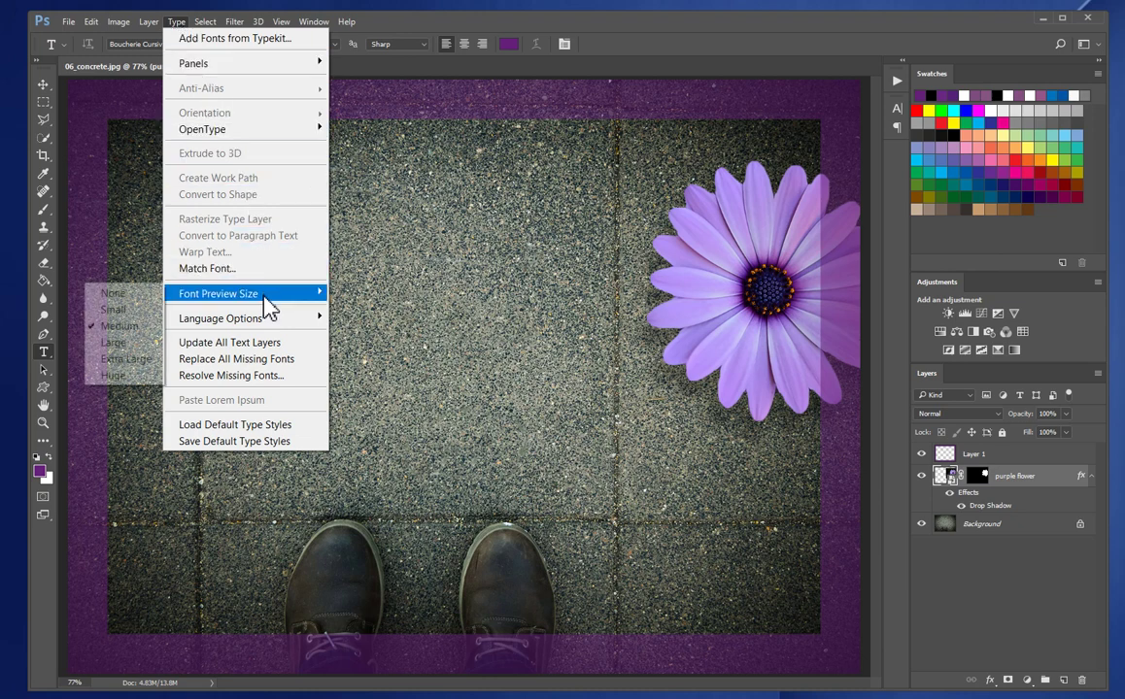
pyautogui.click(143, 348)
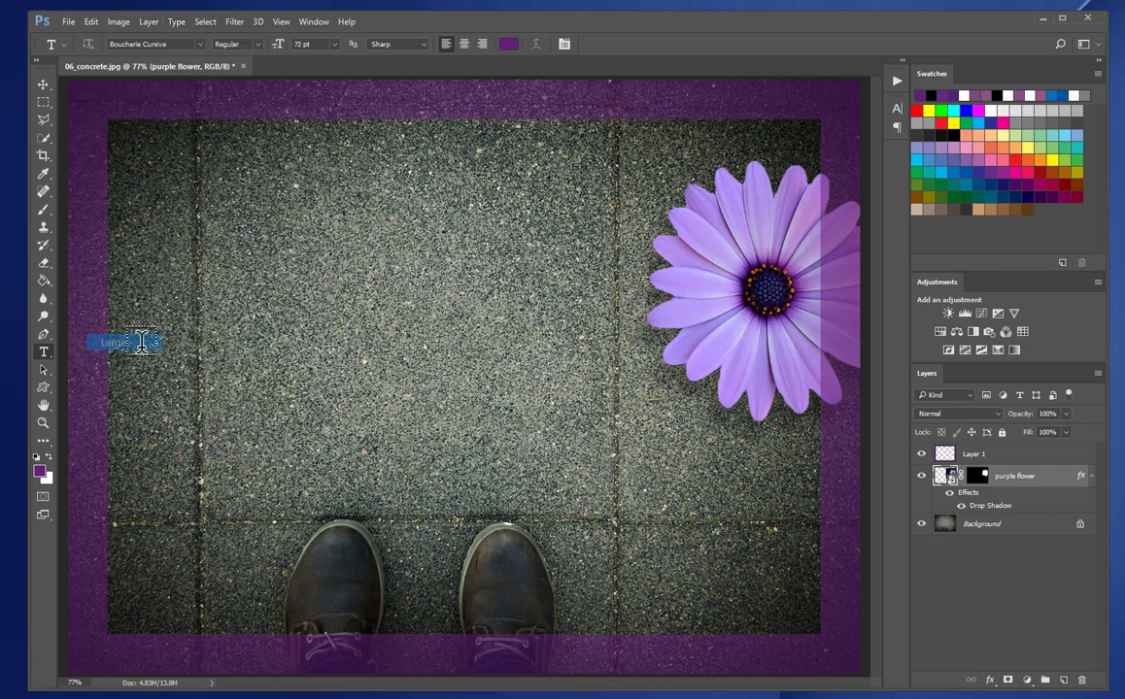
pyautogui.click(201, 44)
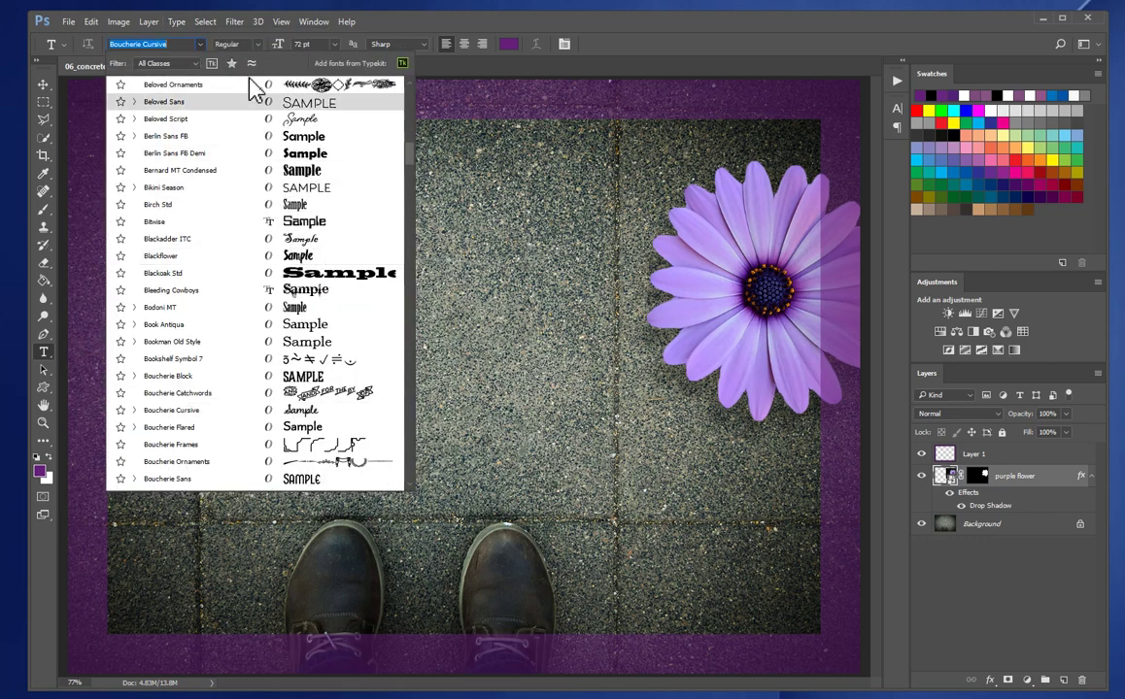
# - Set the font preview size to Extra Large
pyautogui.click(178, 22)
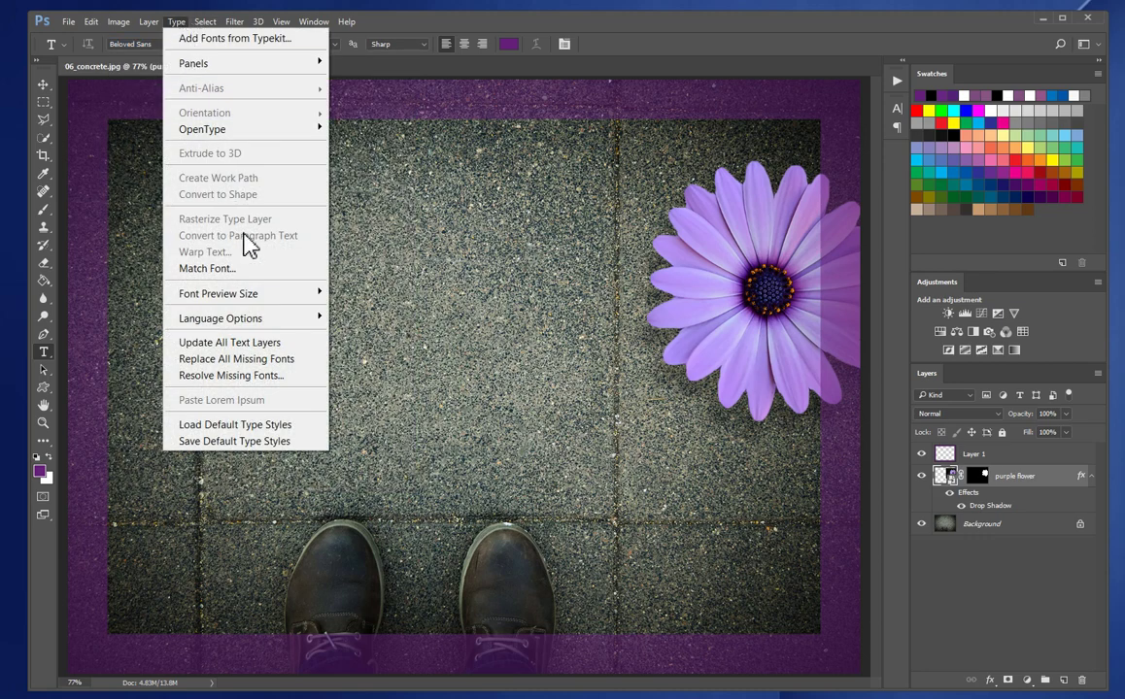
pyautogui.moveTo(219, 293)
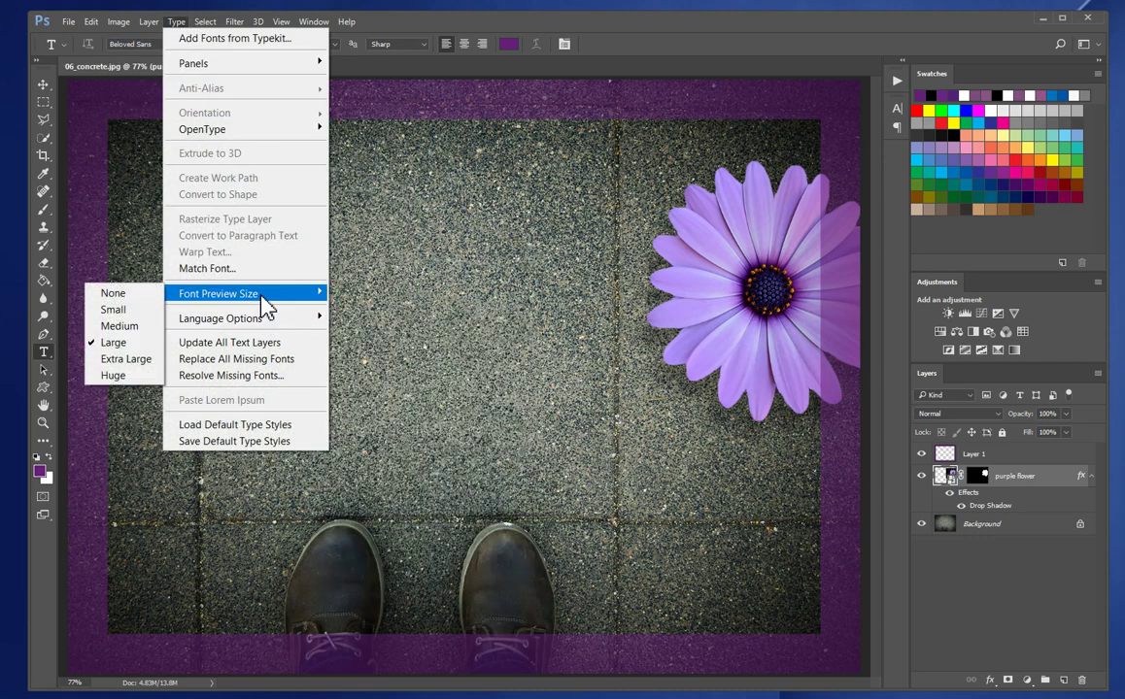
pyautogui.click(142, 360)
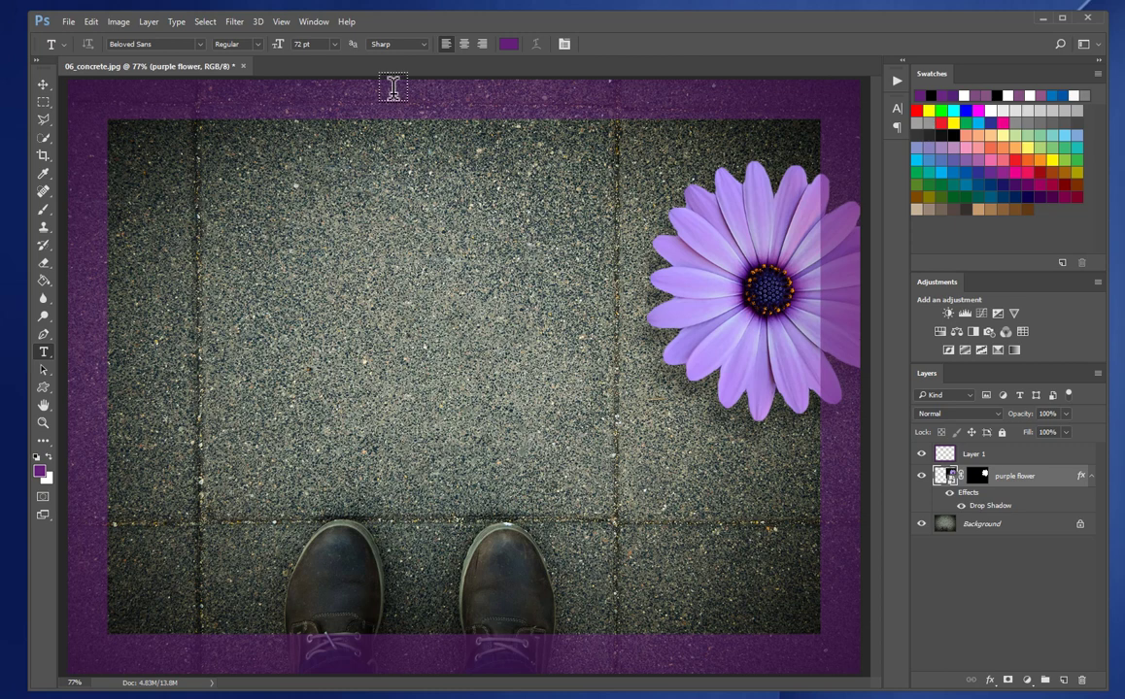
# - Browse the enlarged font previews and choose Haettenschweiler as the text font
pyautogui.click(201, 43)
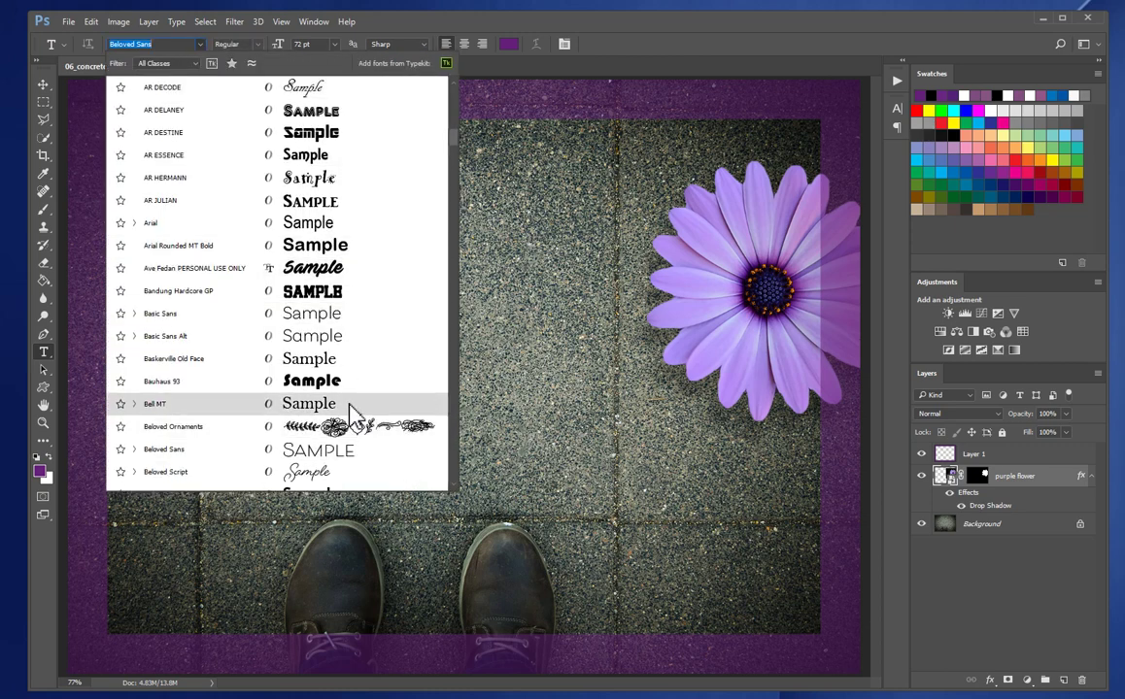
pyautogui.scroll(3, 360, 360)
pyautogui.scroll(-10, 357, 361)
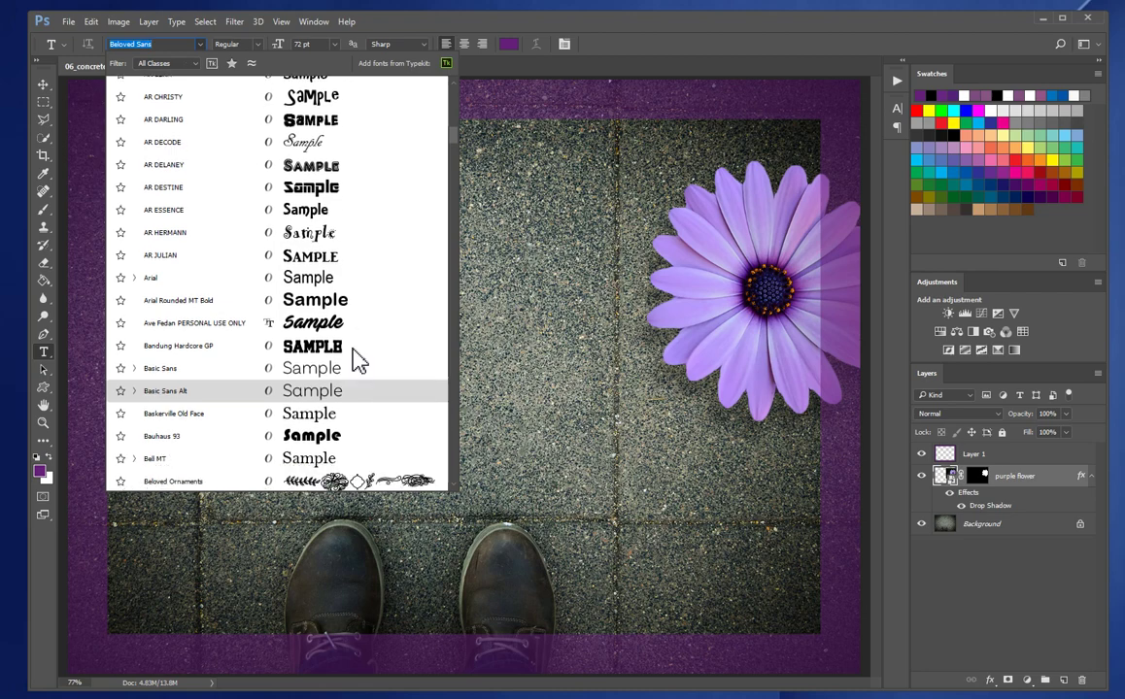
pyautogui.scroll(-12, 359, 361)
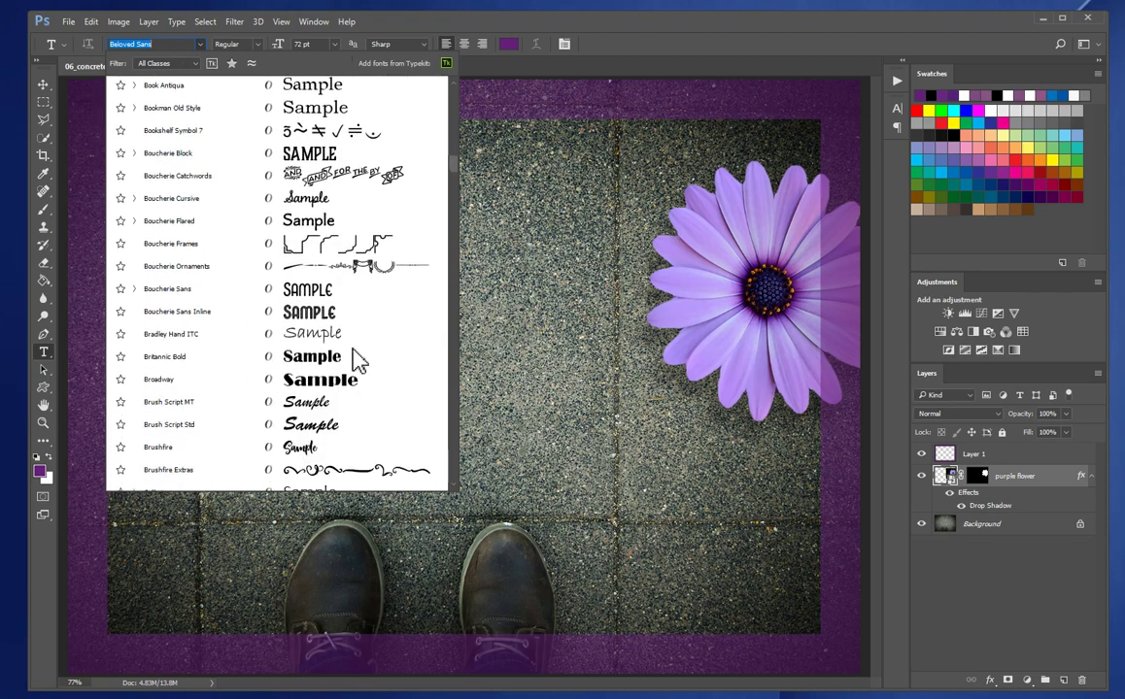
pyautogui.scroll(-14, 360, 361)
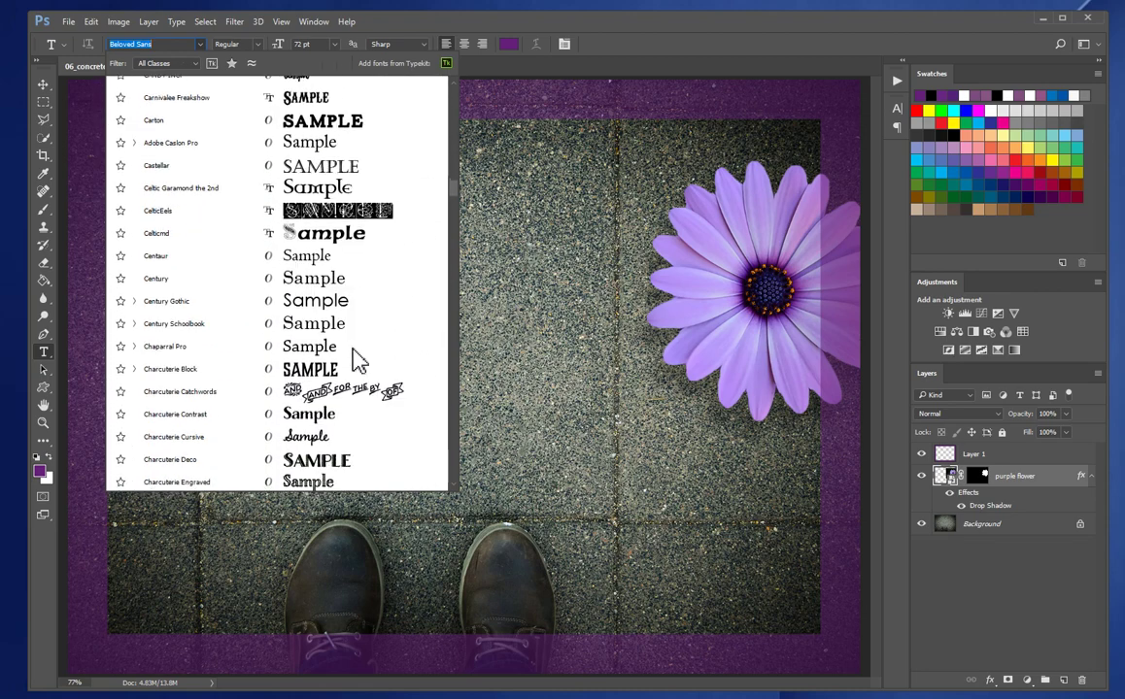
pyautogui.scroll(-5, 360, 362)
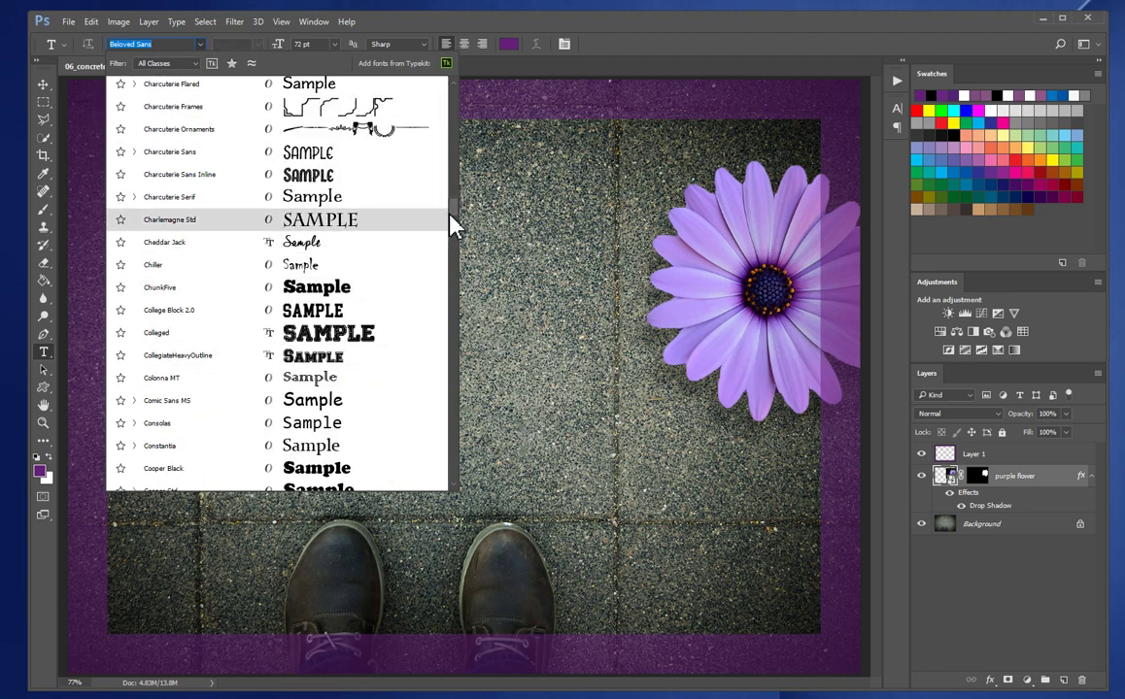
pyautogui.moveTo(452, 214); pyautogui.dragTo(477, 283)
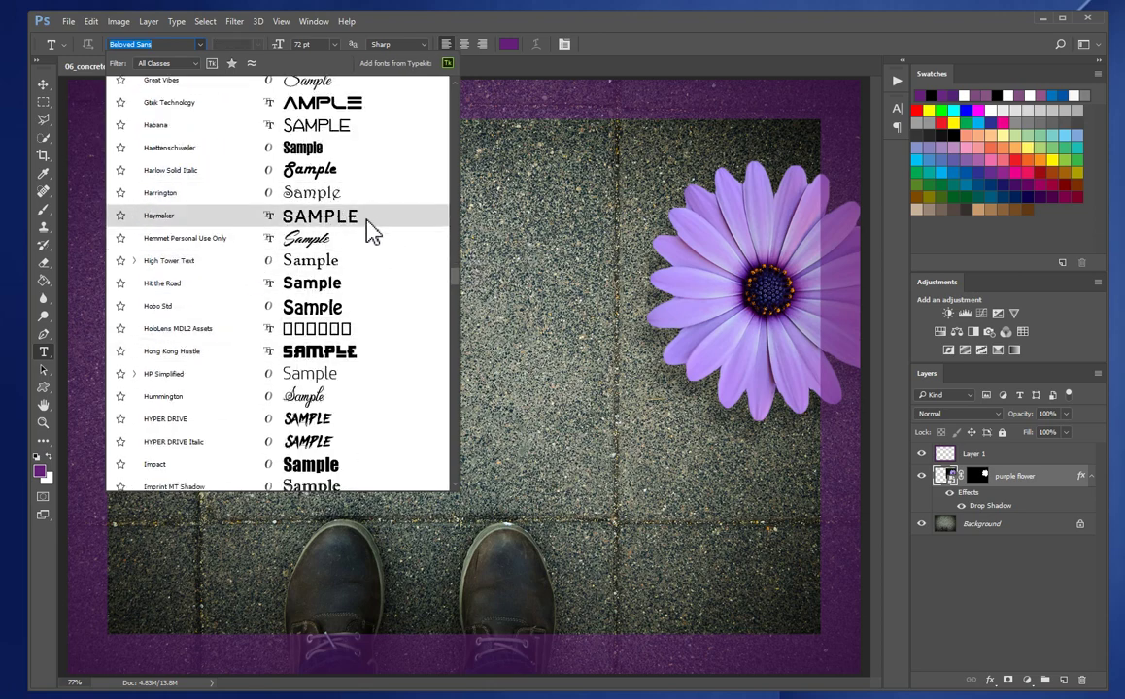
pyautogui.scroll(2, 369, 225)
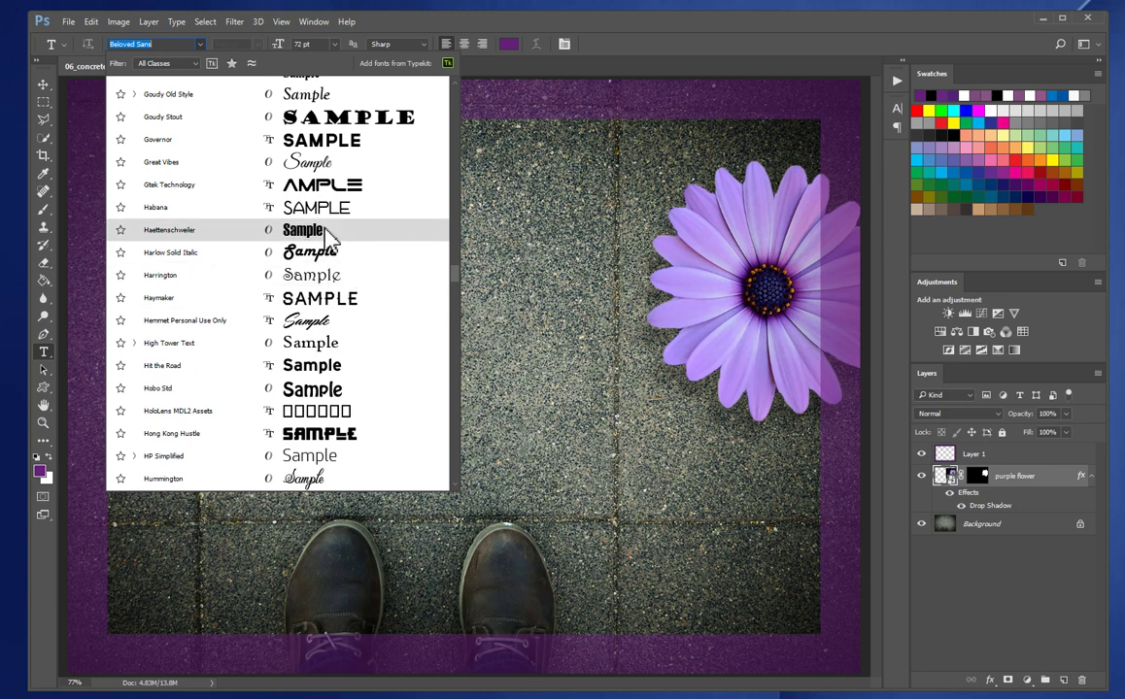
pyautogui.click(195, 231)
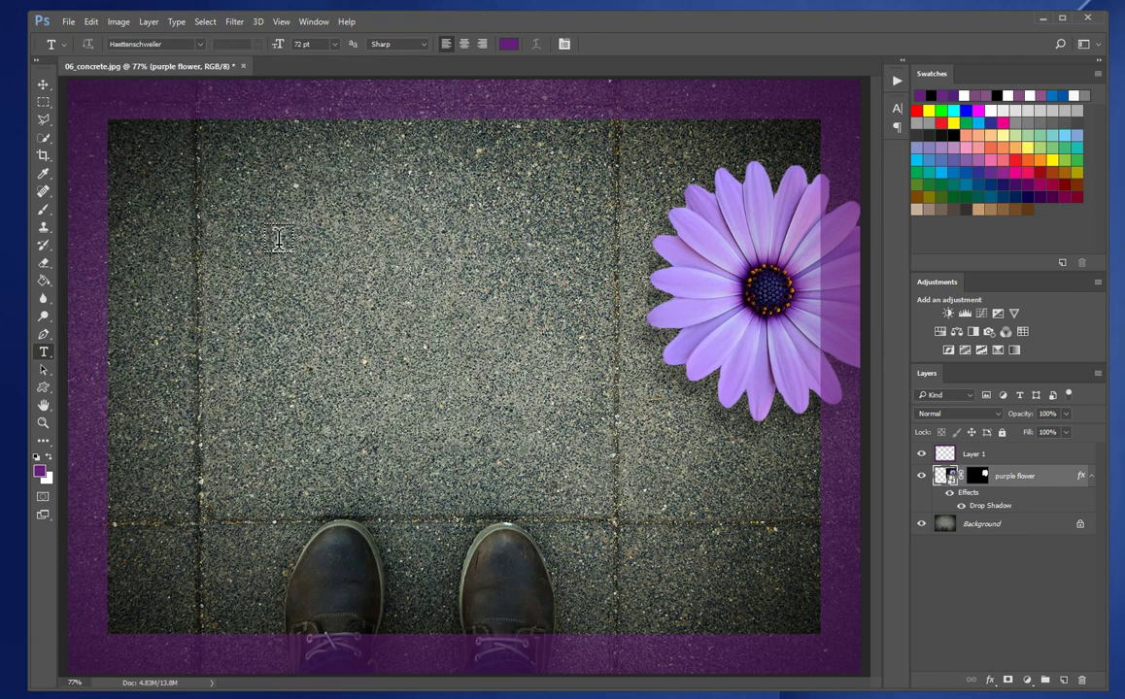
# - Start a text layer on the concrete, left of the flower, with the line "WILD FLOWERS GROW"
pyautogui.click(277, 236)
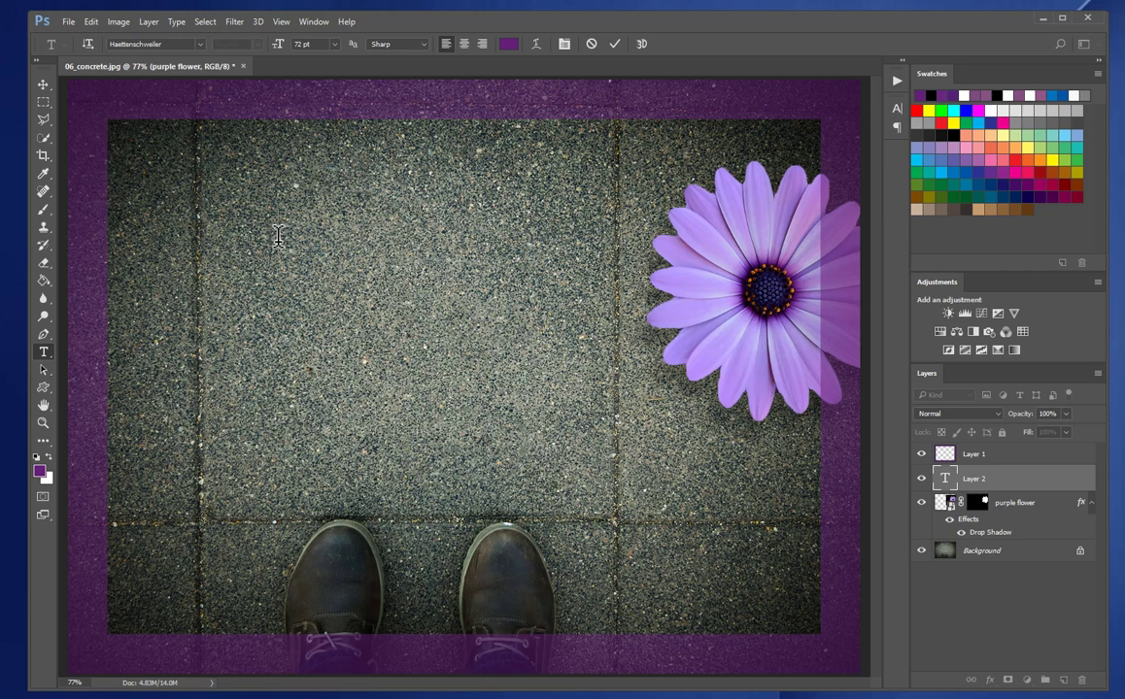
pyautogui.write('Wil')
pyautogui.press('BackSpace')
pyautogui.press('BackSpace')
pyautogui.write('WilD FL')
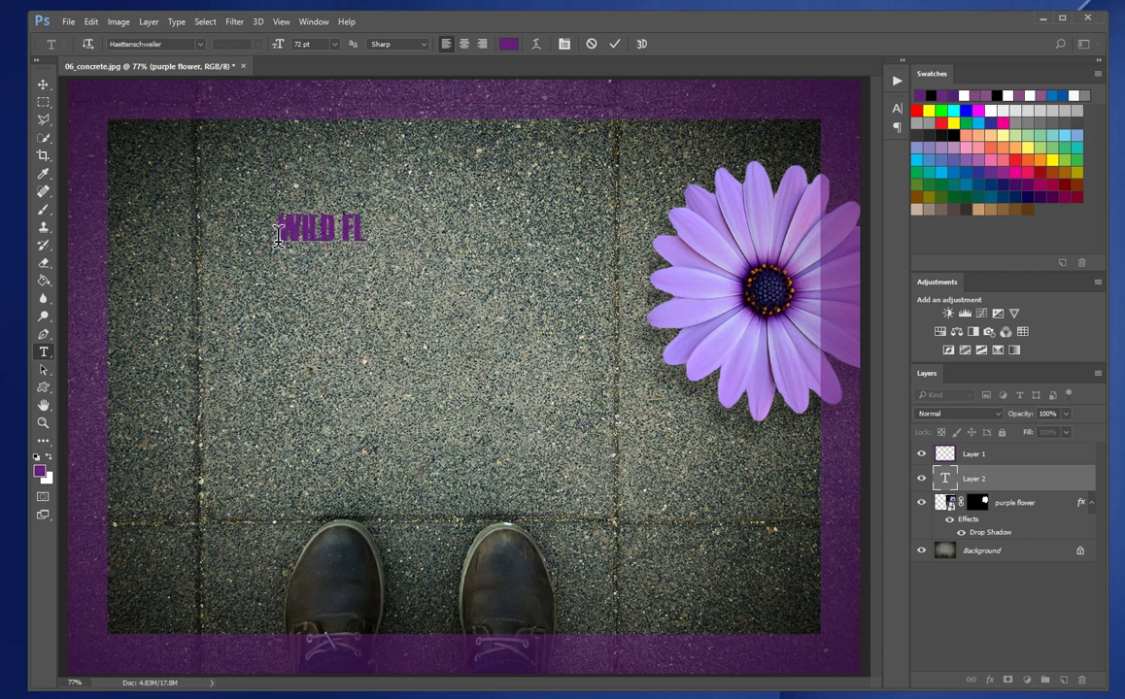
pyautogui.write('OWERS')
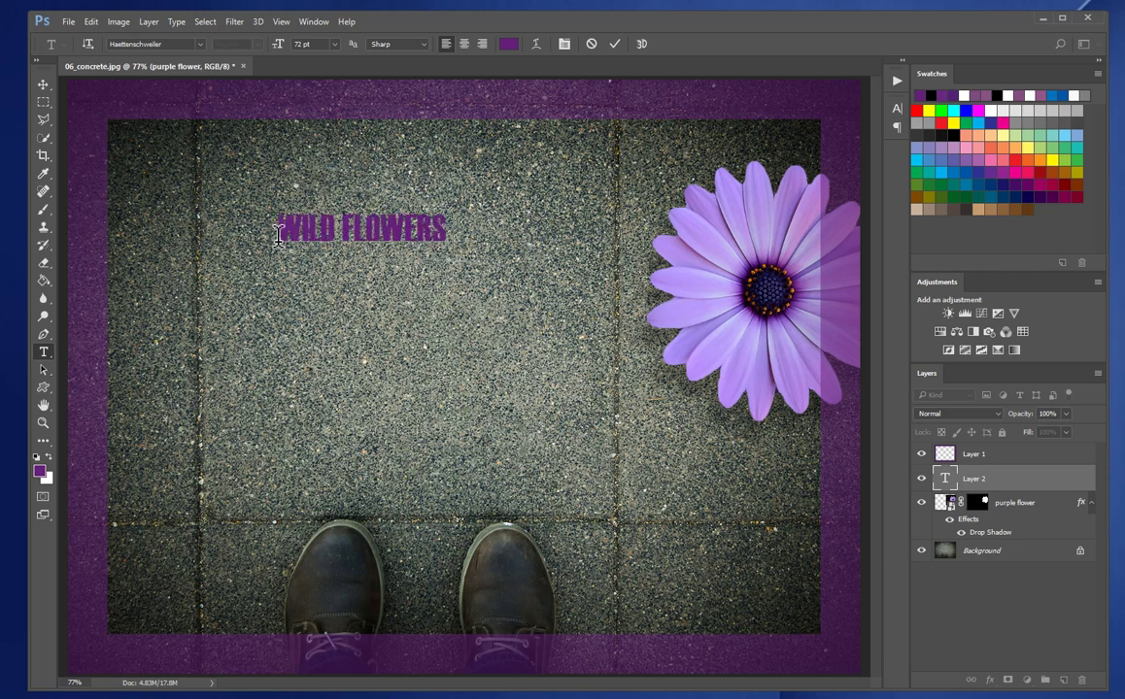
pyautogui.write(' GROW')
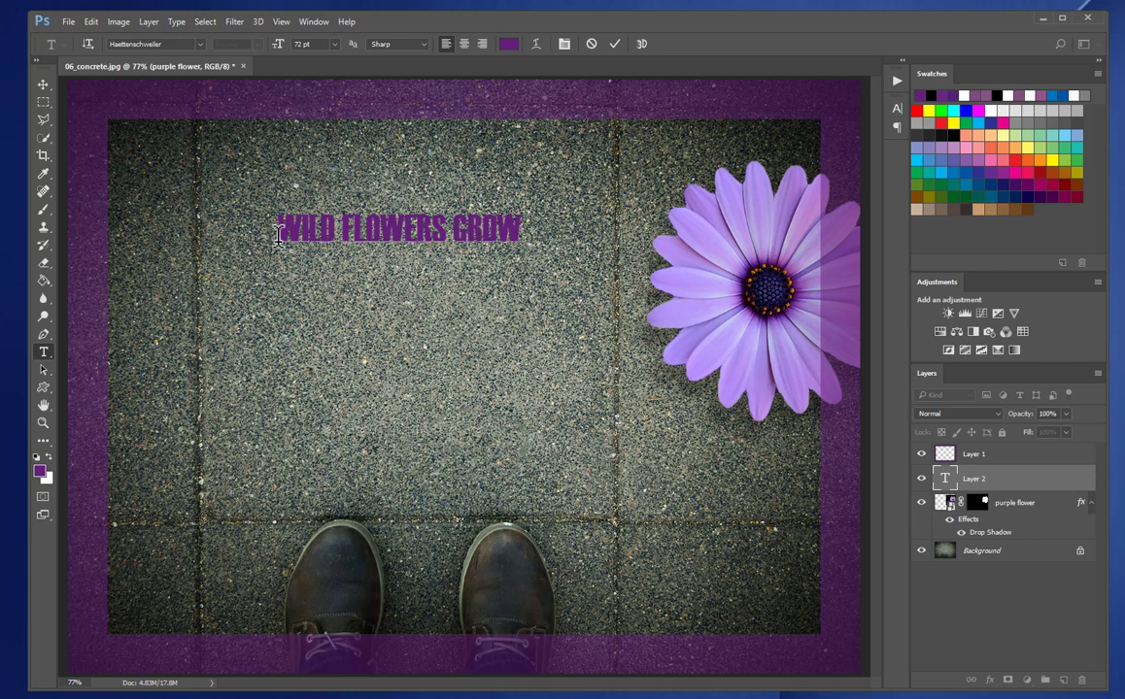
# - Add a second line reading "WHERE THEY WILL" to the text
pyautogui.press('Return')
pyautogui.write('WHERE THEY WW')
pyautogui.press('BackSpace')
pyautogui.write('ILL')
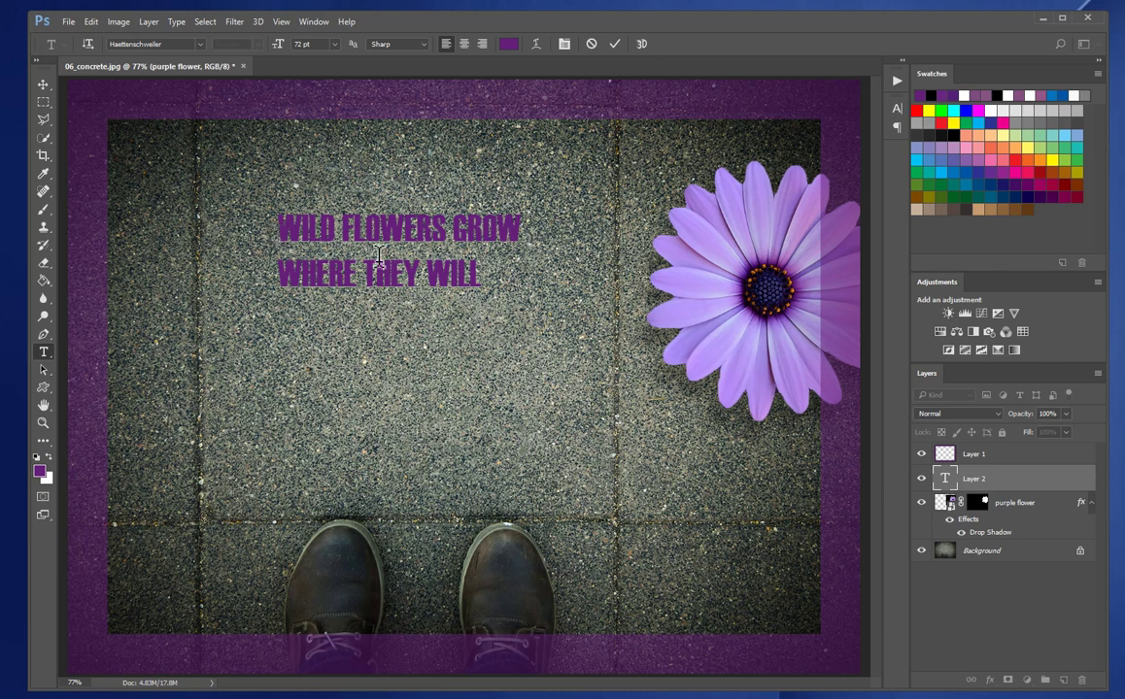
# - Change the color of both quote lines to pure white (ffffff)
pyautogui.moveTo(482, 264); pyautogui.dragTo(277, 227)
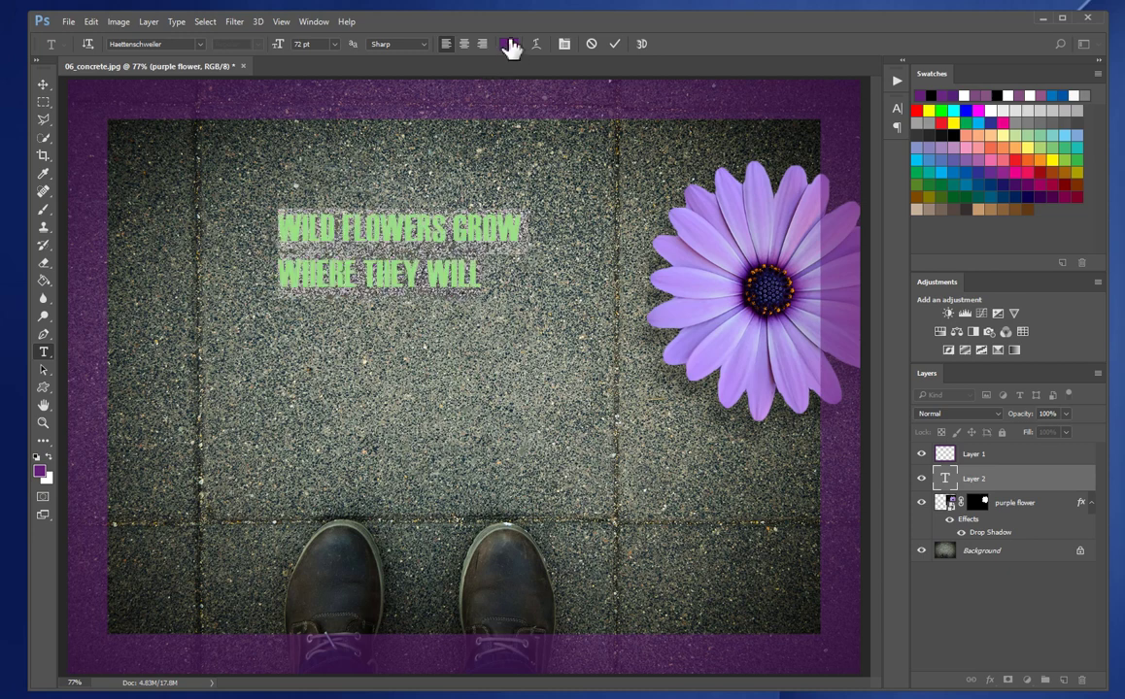
pyautogui.click(509, 44)
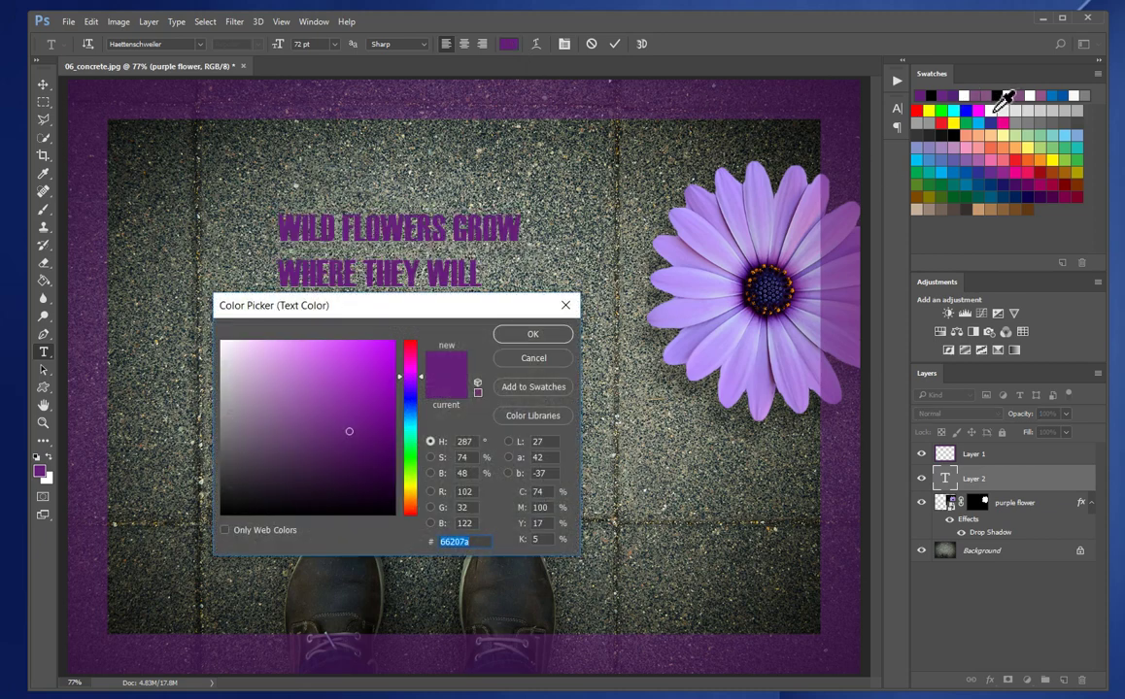
pyautogui.click(223, 342)
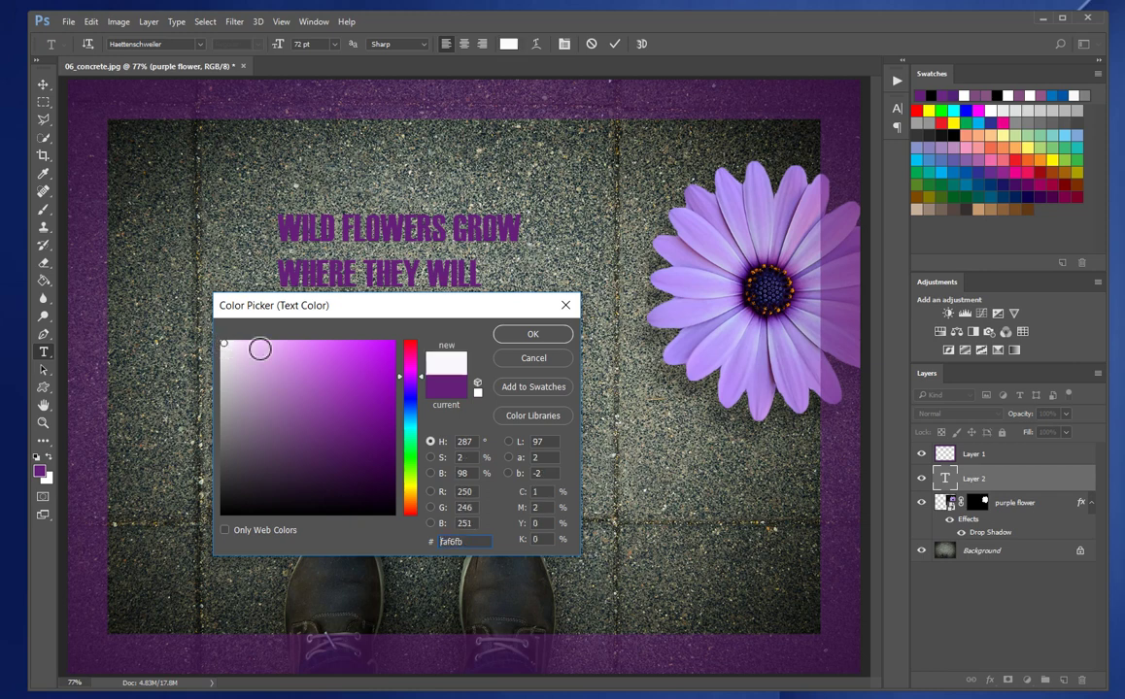
pyautogui.click(476, 393)
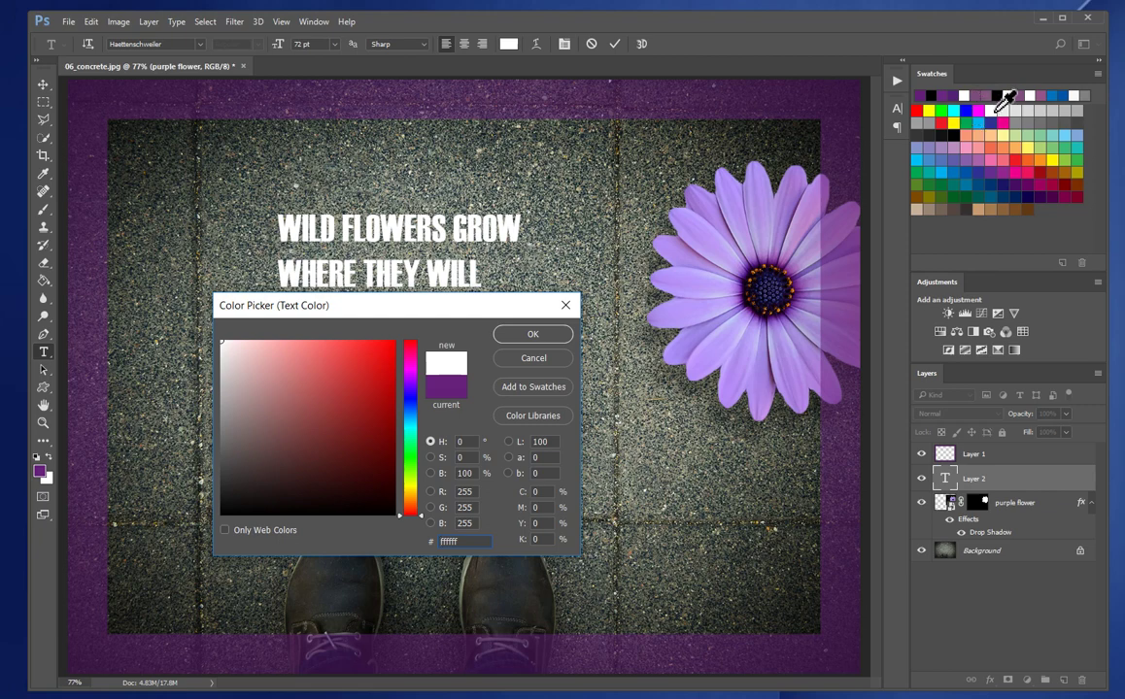
pyautogui.click(532, 335)
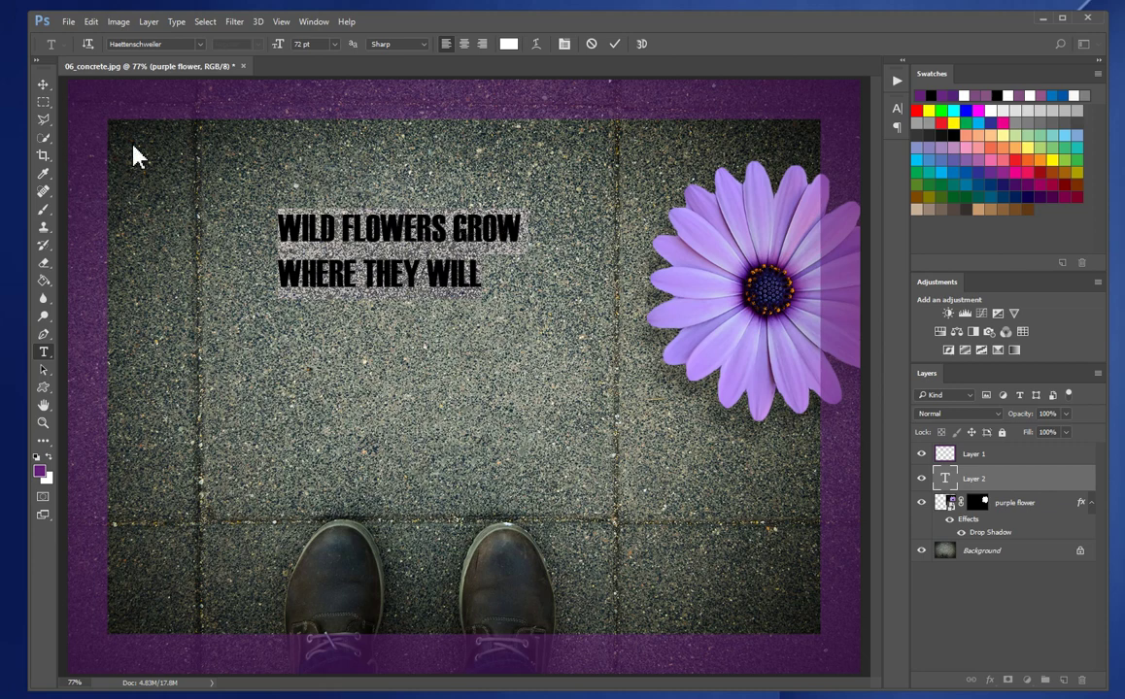
# - Move the quote slightly down and to the left on the concrete and rotate it about 18° counterclockwise
pyautogui.click(43, 85)
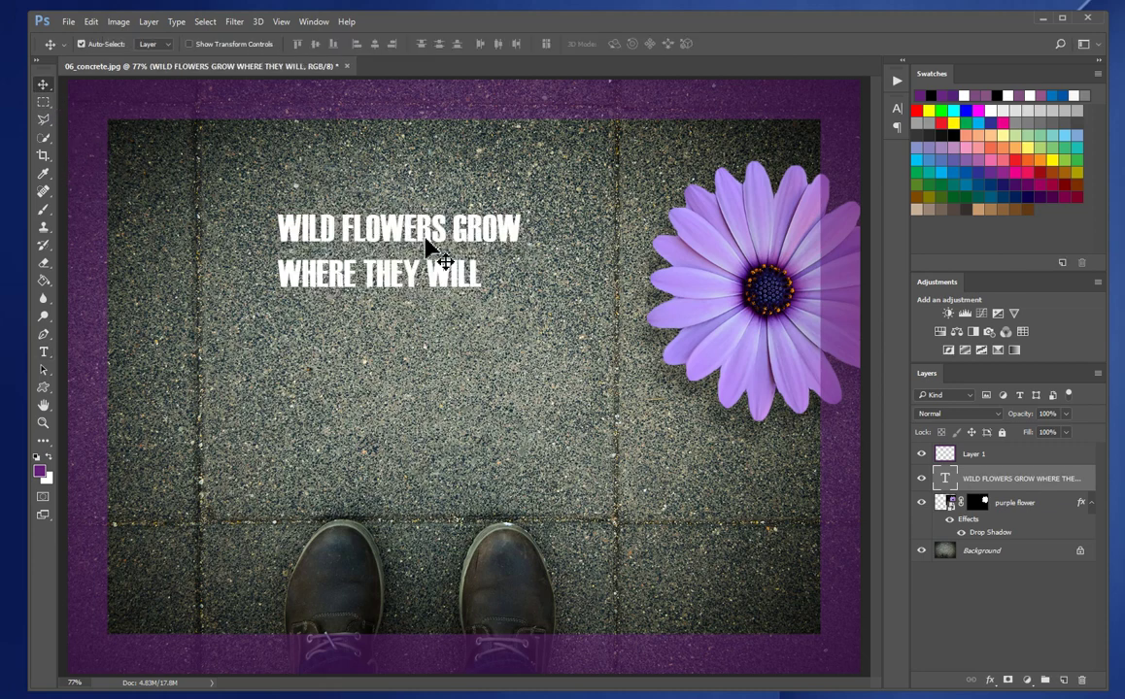
pyautogui.moveTo(426, 249); pyautogui.dragTo(381, 289)
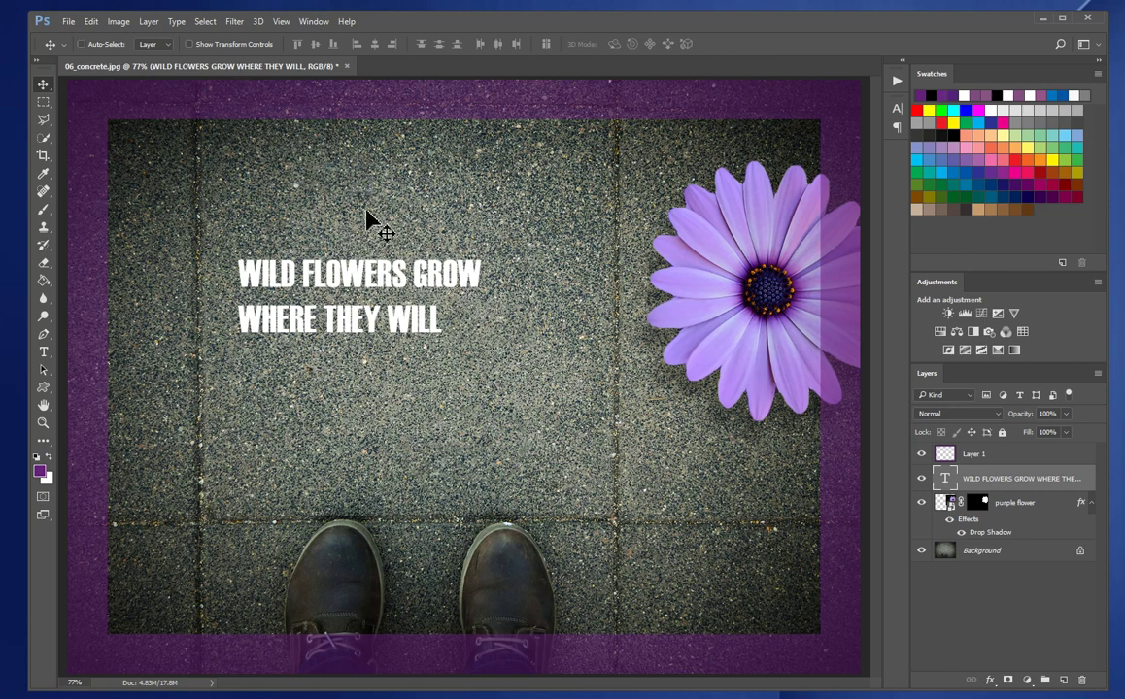
pyautogui.hotkey('ctrl', 't')
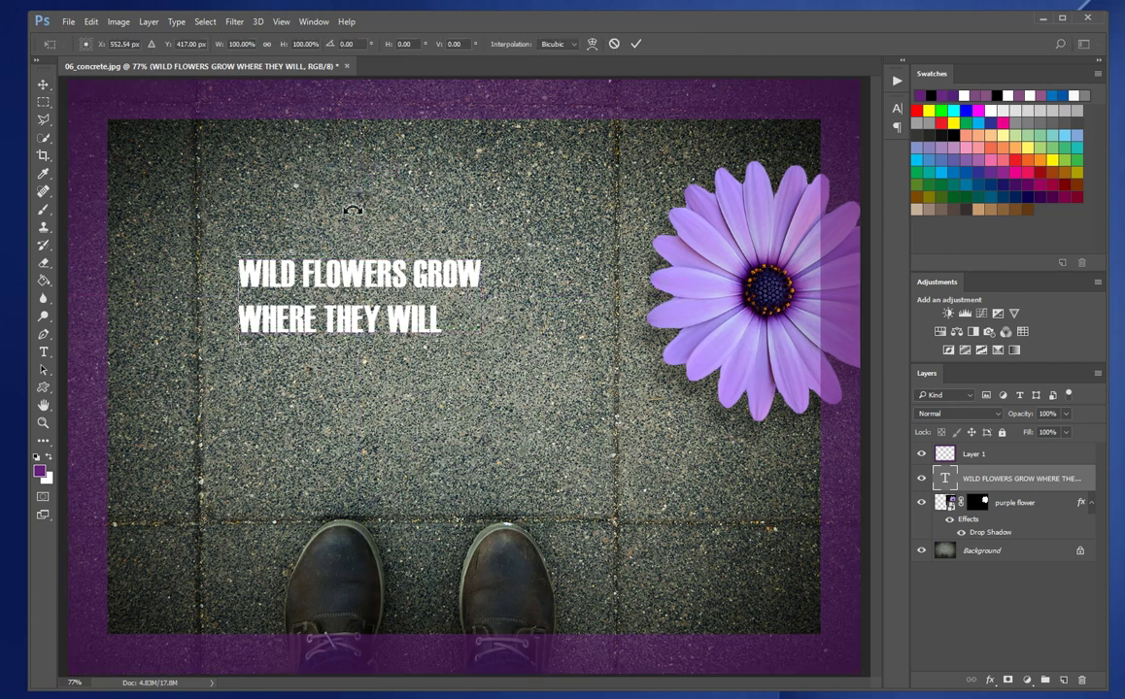
pyautogui.moveTo(233, 245); pyautogui.dragTo(216, 288)
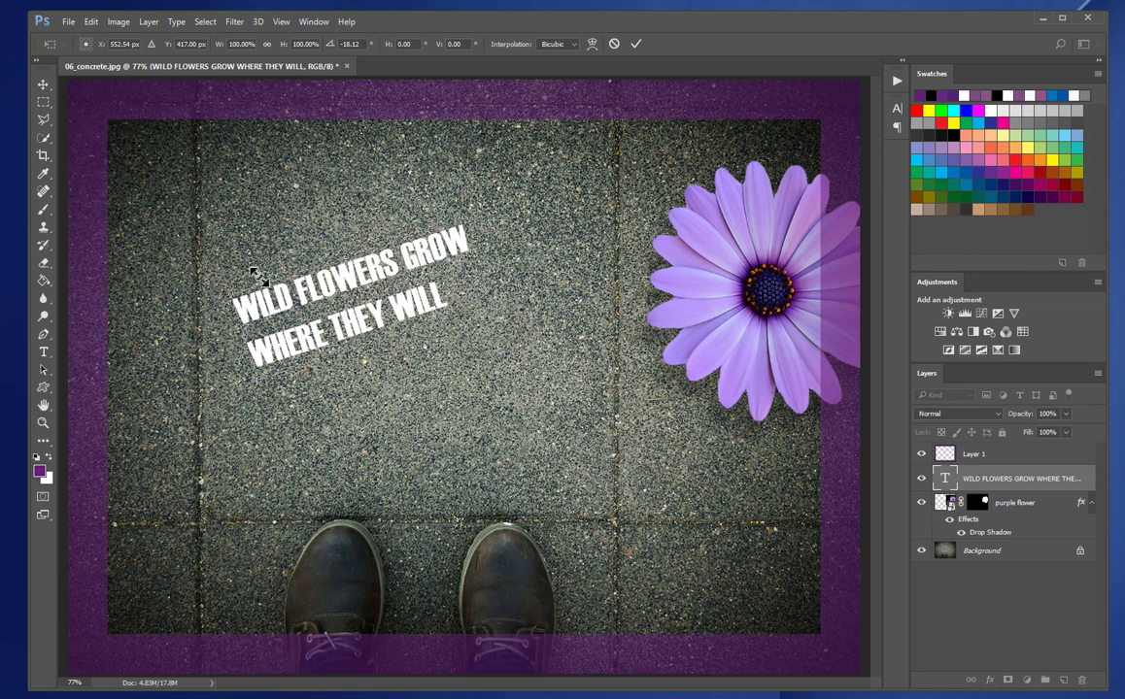
# - Scale the rotated quote proportionally to about 144%, reposition it between the flower and the left border, and apply the transform
pyautogui.moveTo(229, 292); pyautogui.dragTo(163, 289)
pyautogui.moveTo(303, 280); pyautogui.dragTo(360, 269)
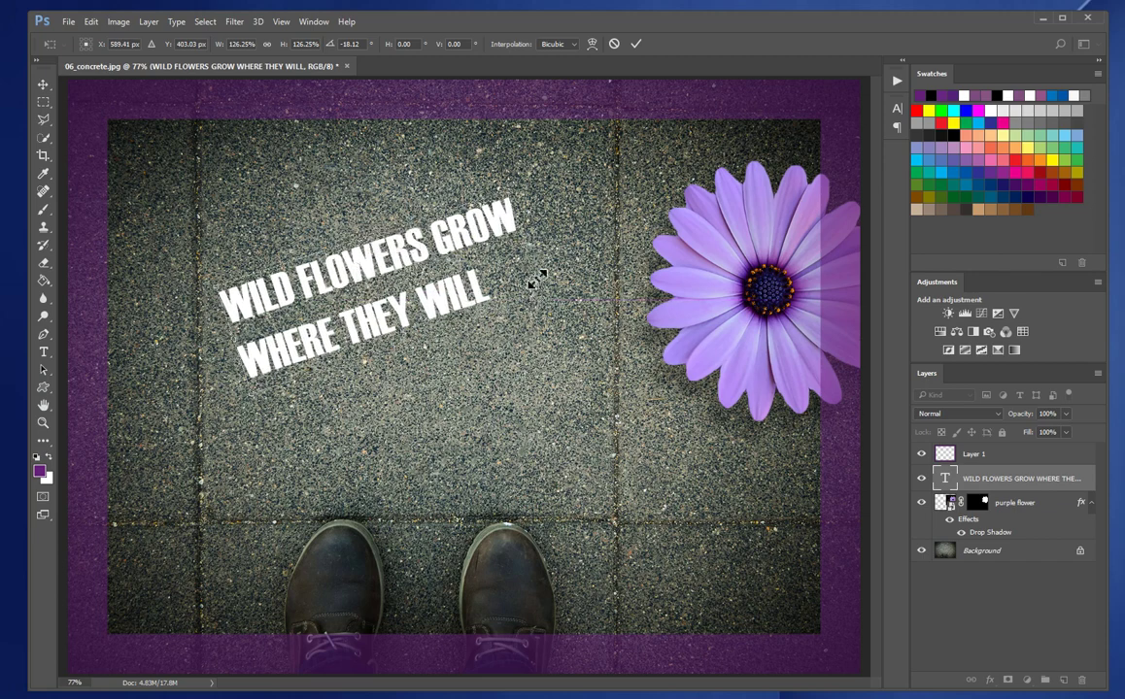
pyautogui.moveTo(537, 277); pyautogui.dragTo(573, 293)
pyautogui.hotkey('ctrl', 'z')
pyautogui.moveTo(226, 293); pyautogui.dragTo(166, 259)
pyautogui.moveTo(334, 293); pyautogui.dragTo(368, 279)
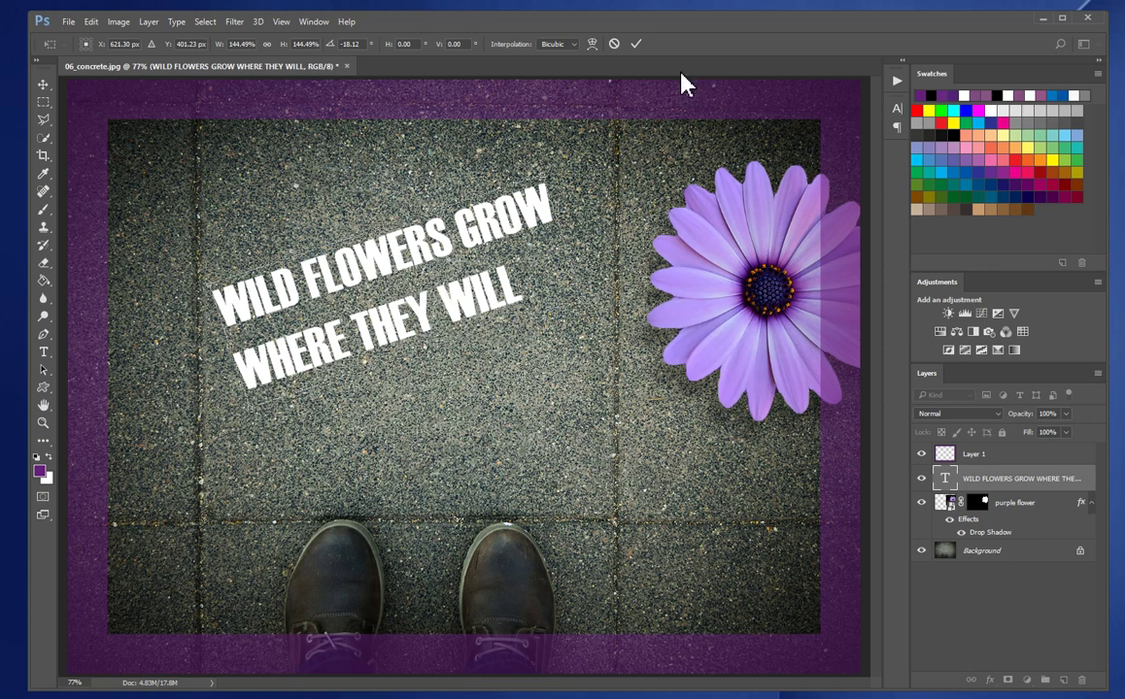
pyautogui.click(636, 44)
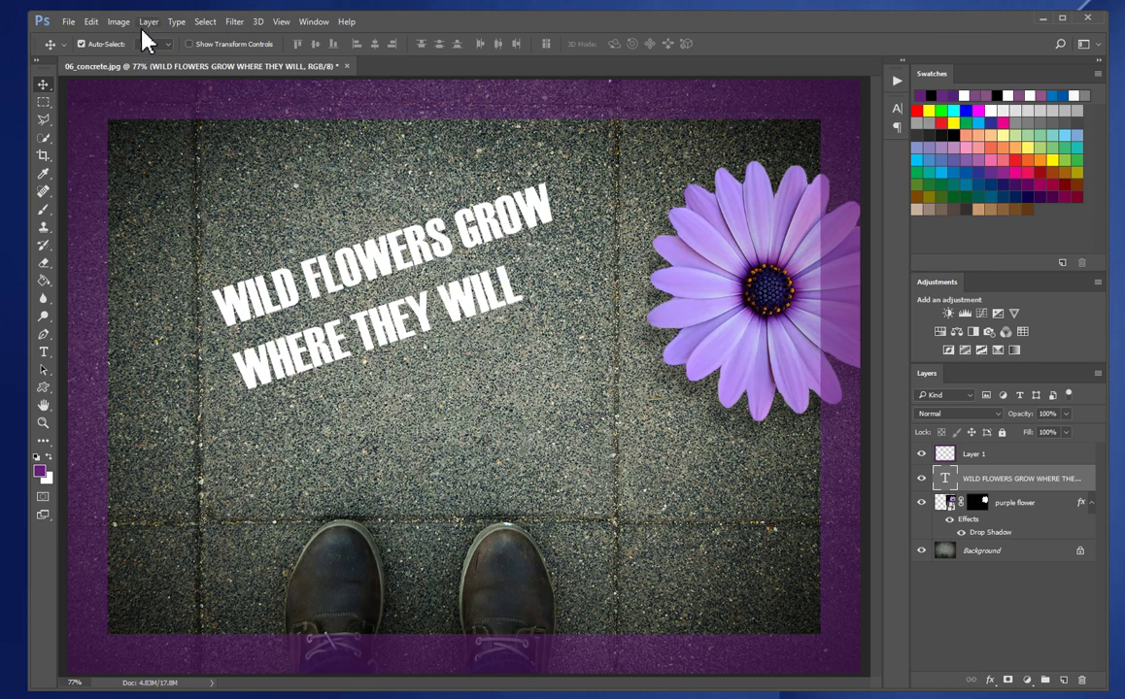
pyautogui.click(90, 23)
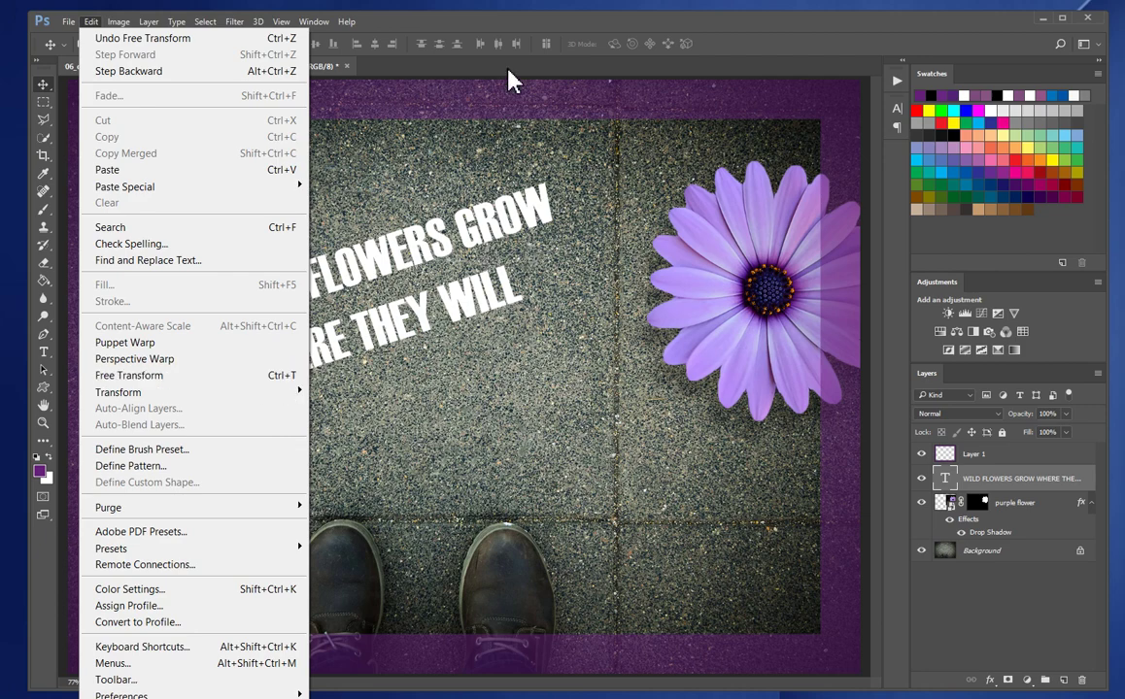
pyautogui.click(559, 28)
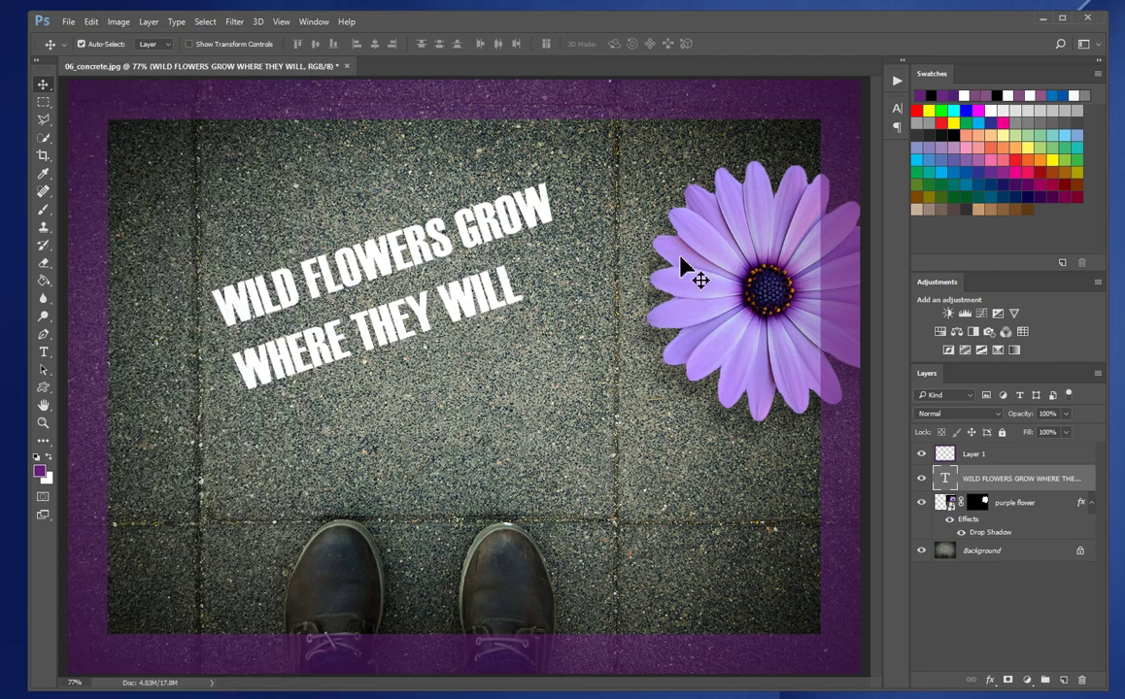
# - Try the Soft Light blend mode on the quote layer and settle on Overlay
pyautogui.click(997, 414)
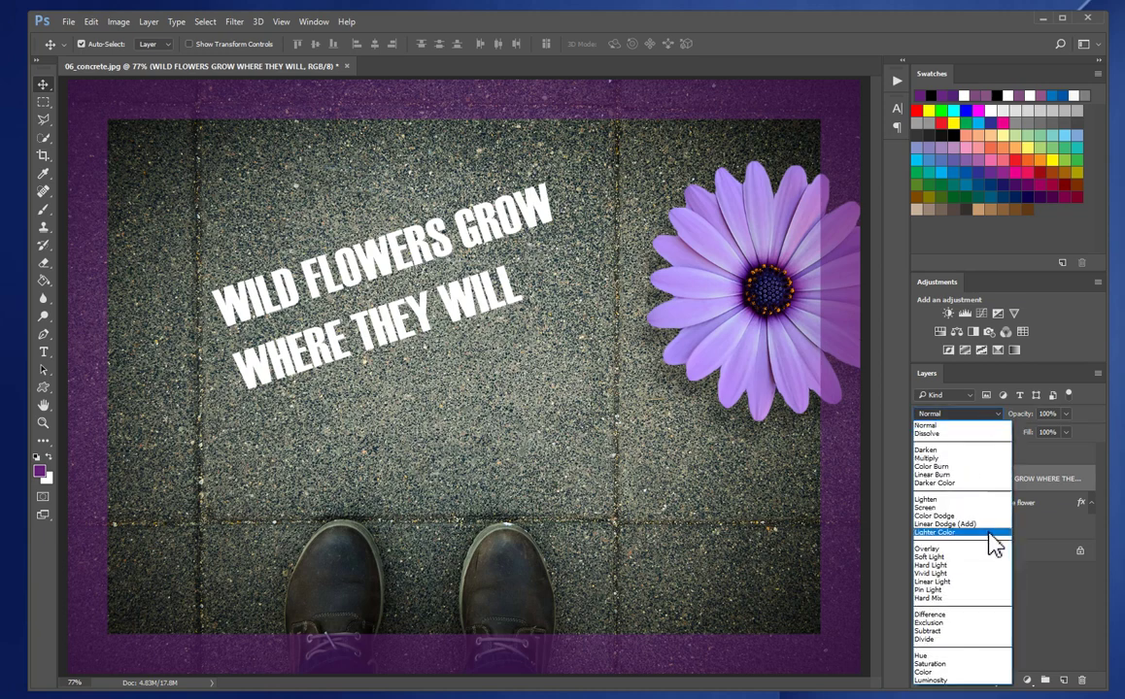
pyautogui.click(989, 557)
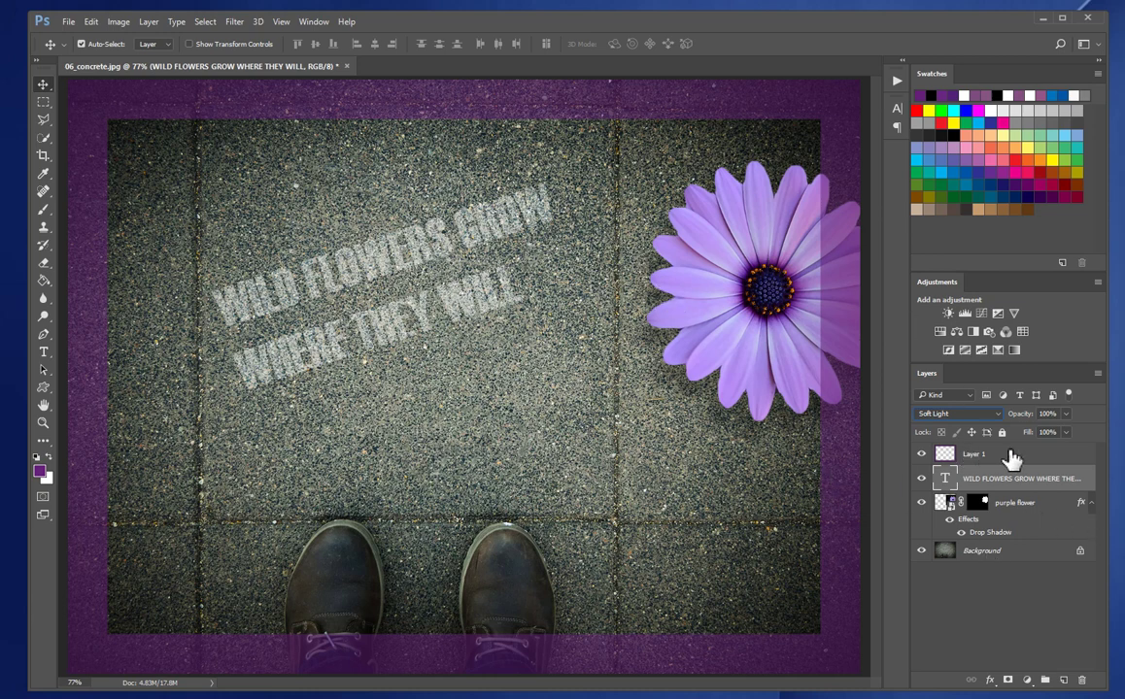
pyautogui.click(1066, 414)
pyautogui.click(997, 414)
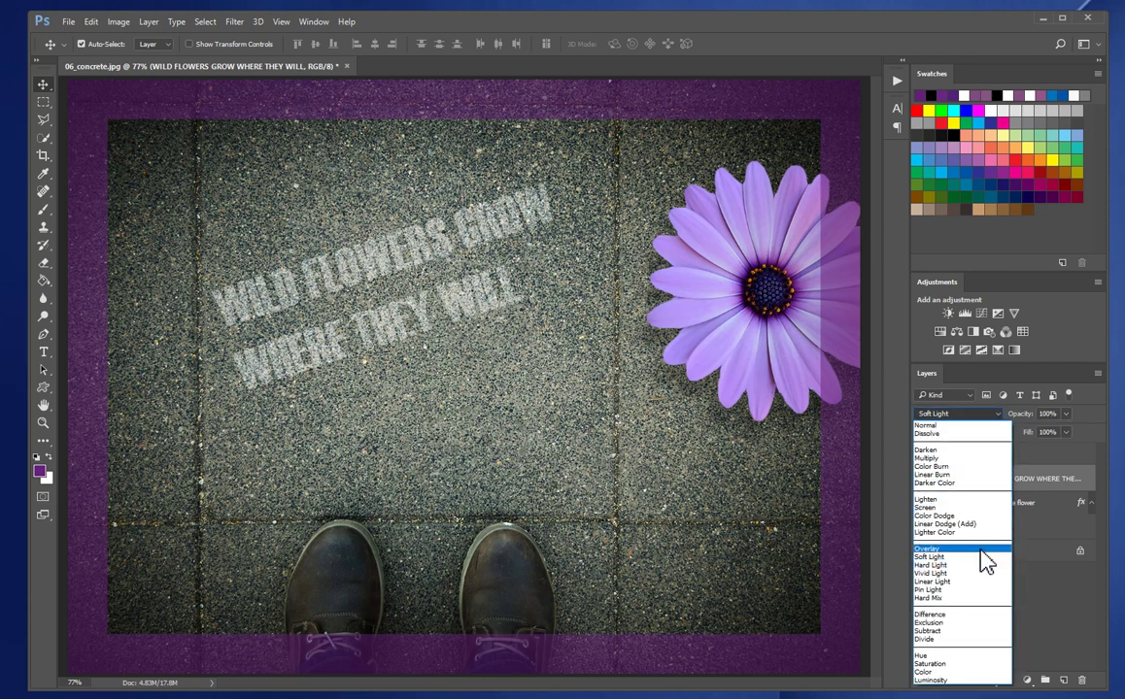
pyautogui.click(983, 550)
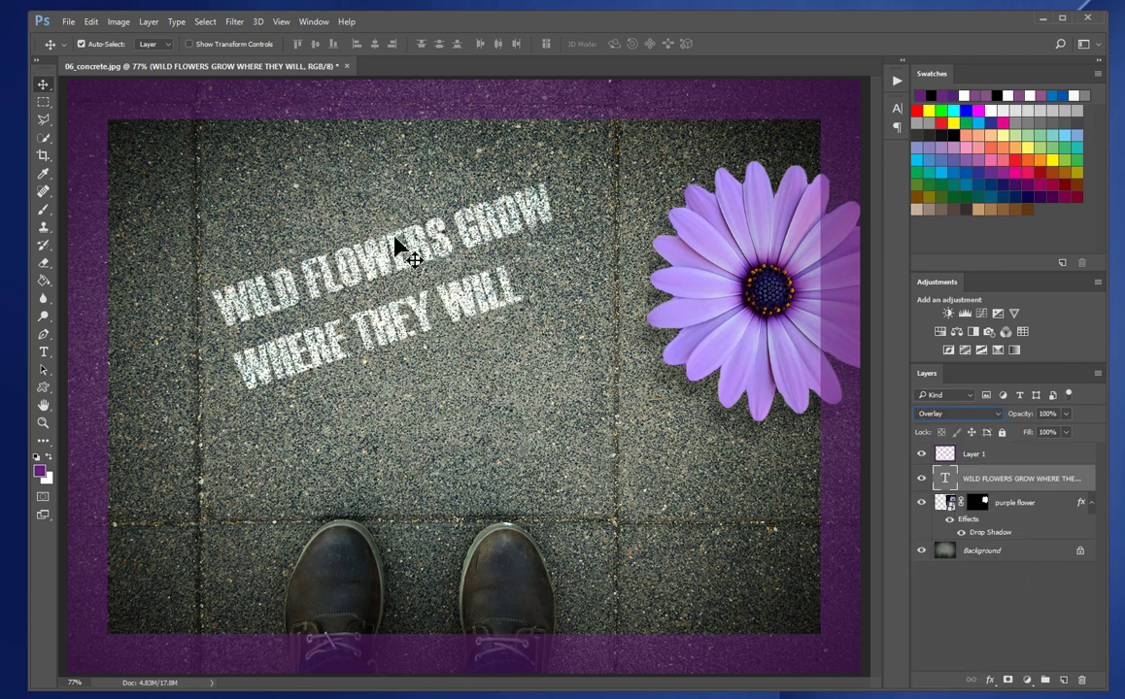
# - Examine up close how the quote blends with the concrete texture, with the guides hidden
pyautogui.keyDown('ctrl'); pyautogui.click(348, 242); pyautogui.keyUp('ctrl')
pyautogui.moveTo(349, 242); pyautogui.dragTo(392, 298)
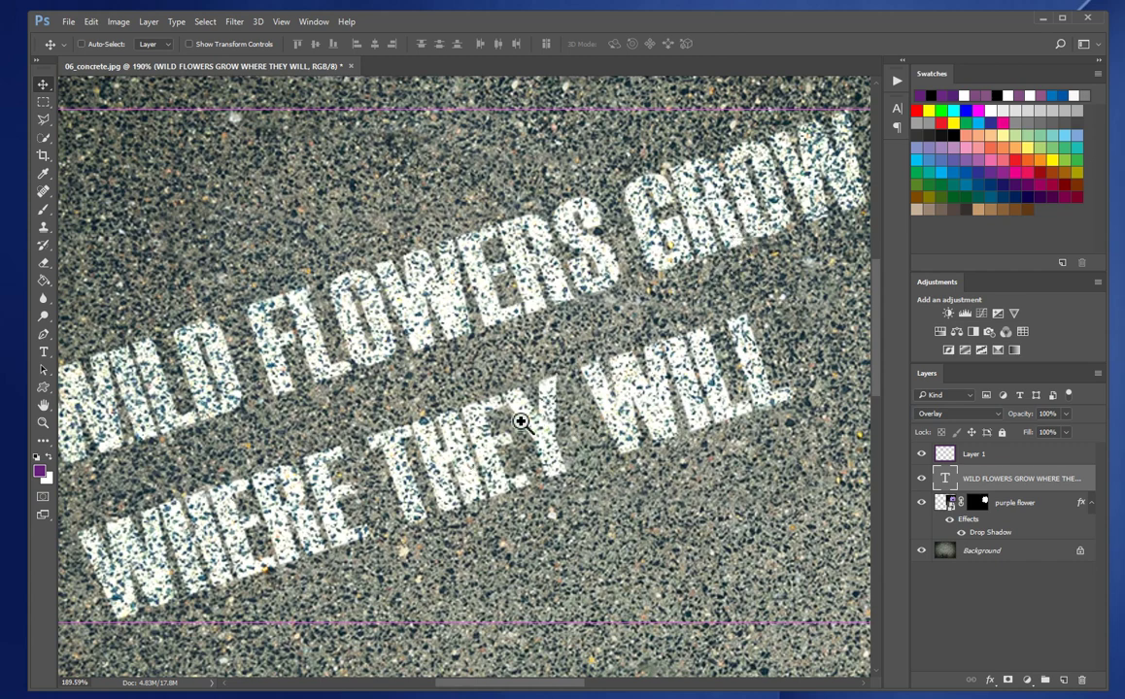
pyautogui.hotkey('ctrl', ';')
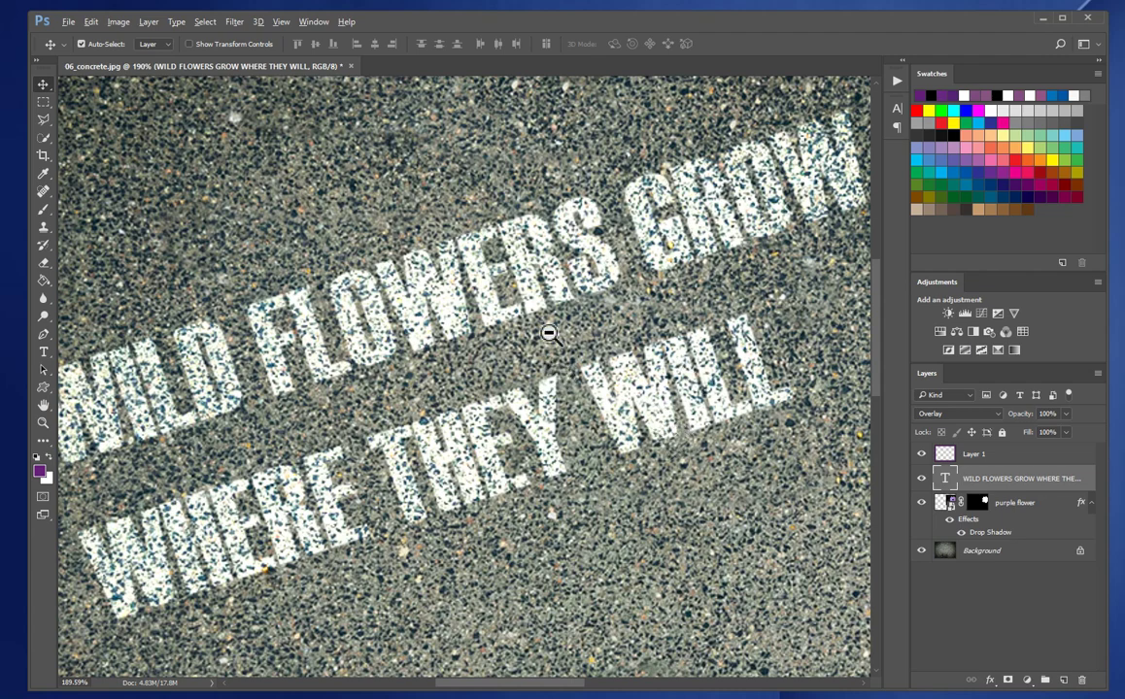
pyautogui.scroll(-3, 549, 365)
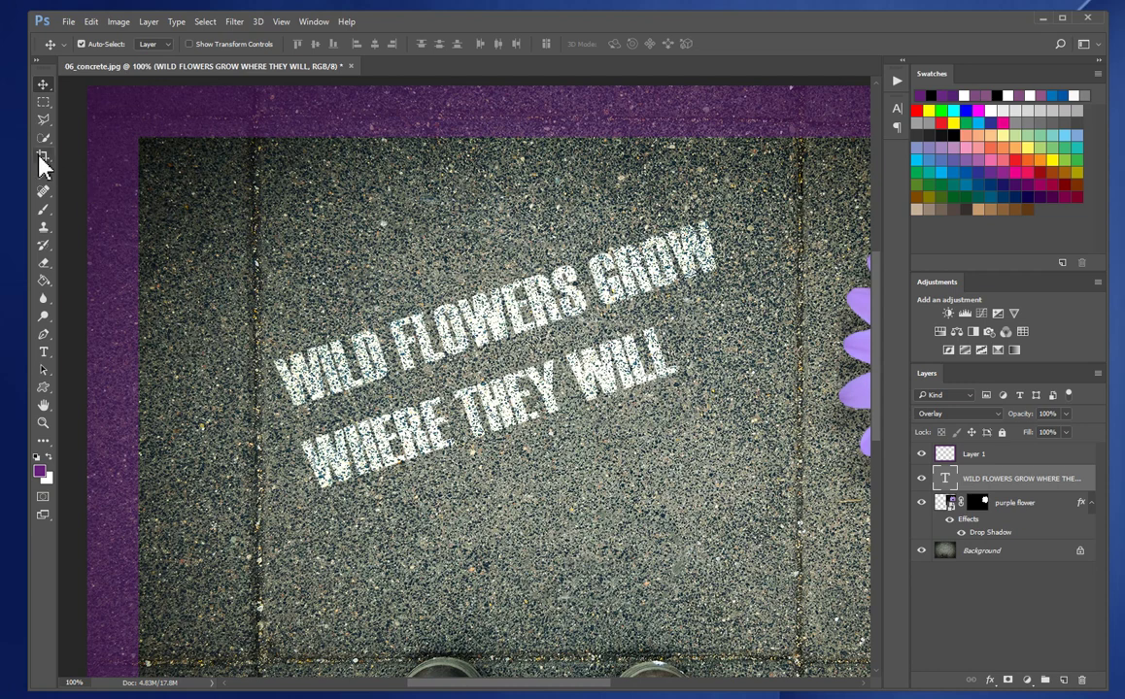
# - Create a 72 pt text layer on the concrete below the quote with the author credit "Rachel Mellon"
pyautogui.click(43, 351)
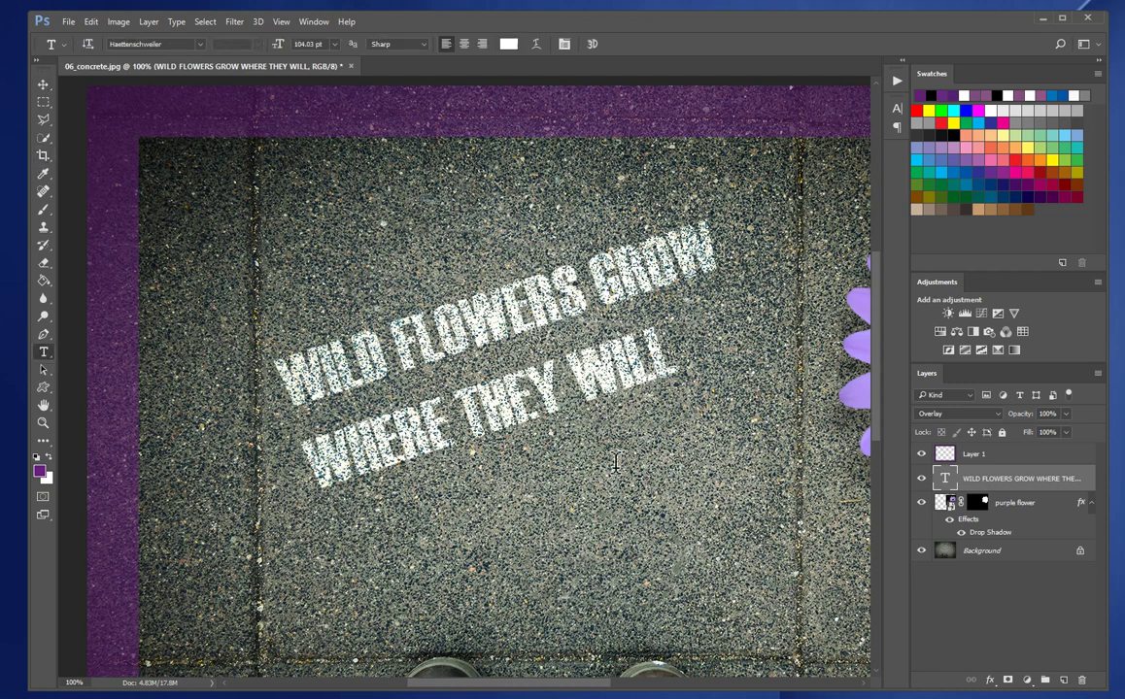
pyautogui.moveTo(447, 452); pyautogui.dragTo(514, 490)
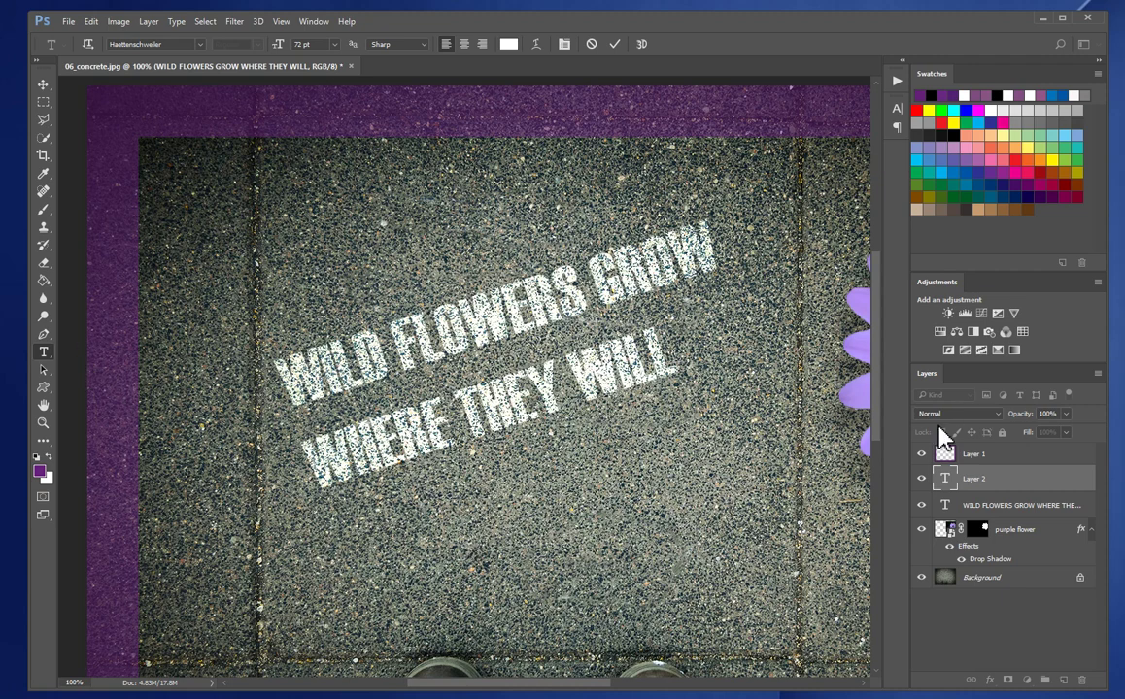
pyautogui.click(971, 480)
pyautogui.click(607, 500)
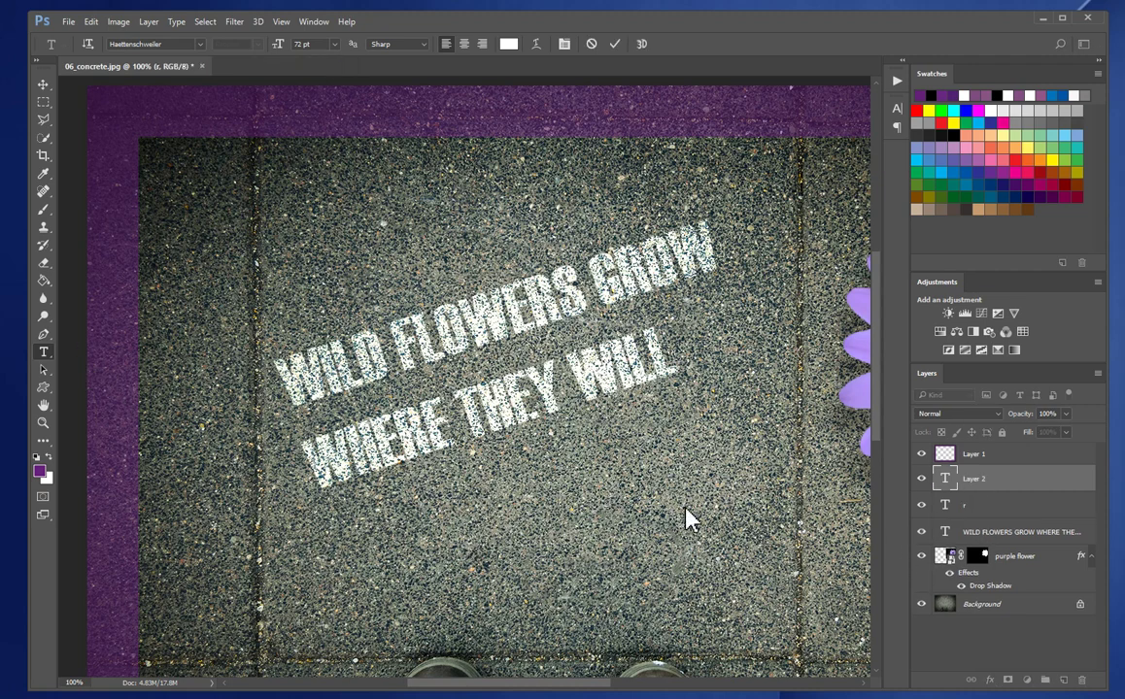
pyautogui.write('RaCH')
pyautogui.press('BackSpace')
pyautogui.press('BackSpace')
pyautogui.write('chel')
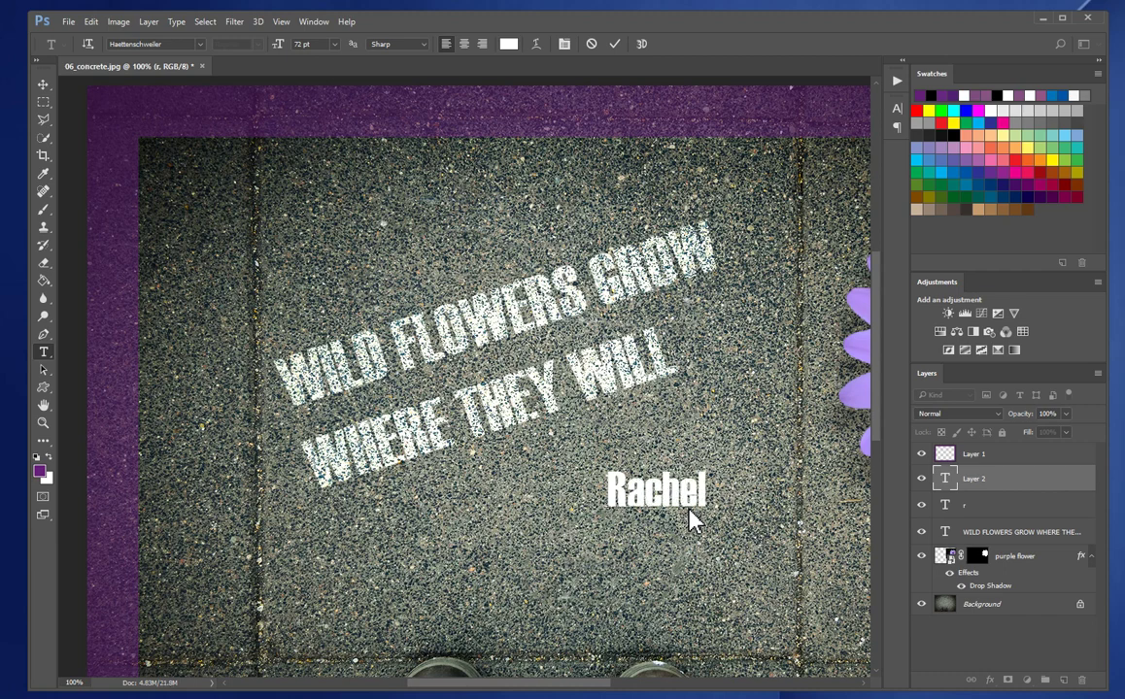
pyautogui.write(' Mellon')
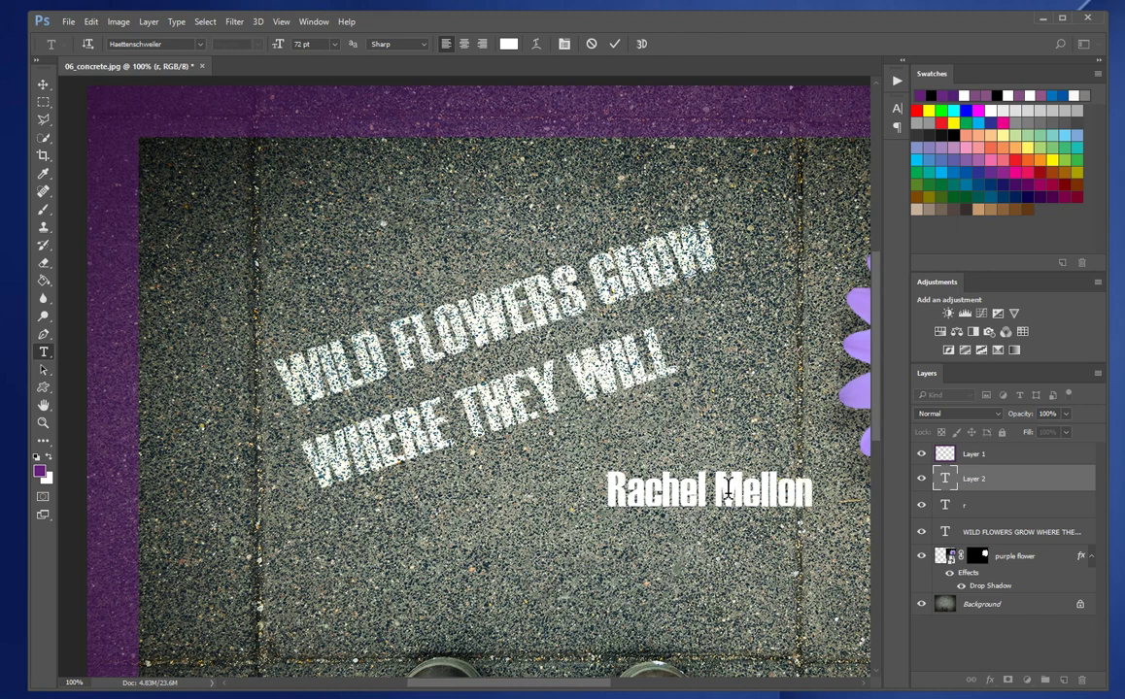
# - Change the font of the author credit to JaneAusten
pyautogui.tripleClick(729, 488)
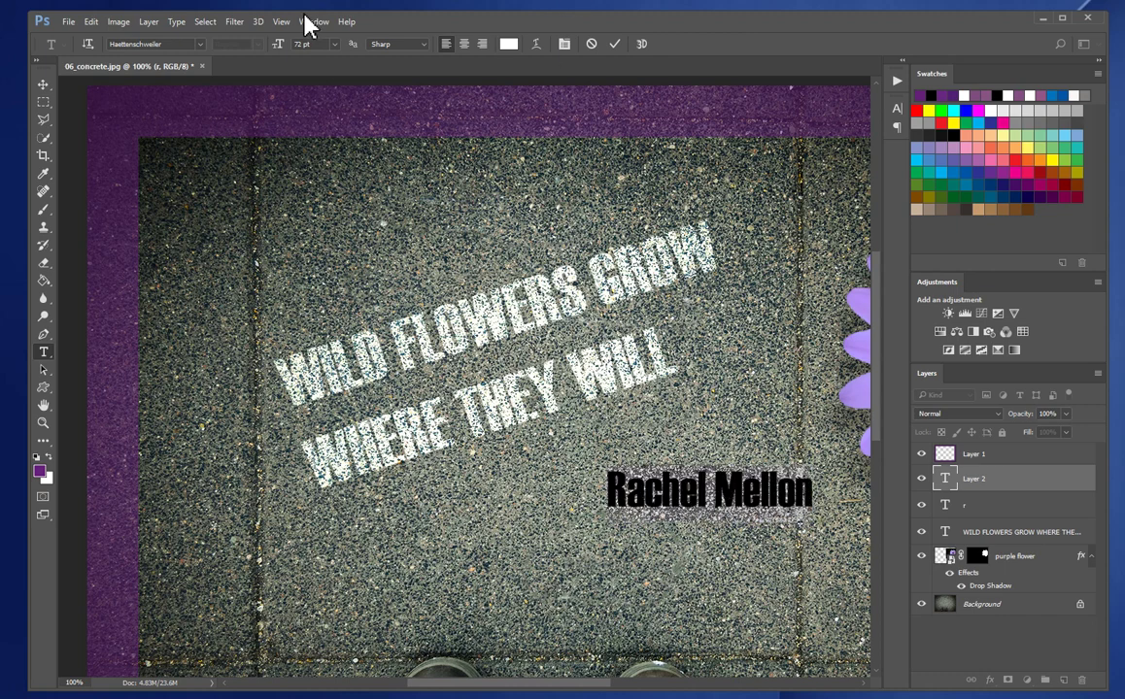
pyautogui.click(201, 43)
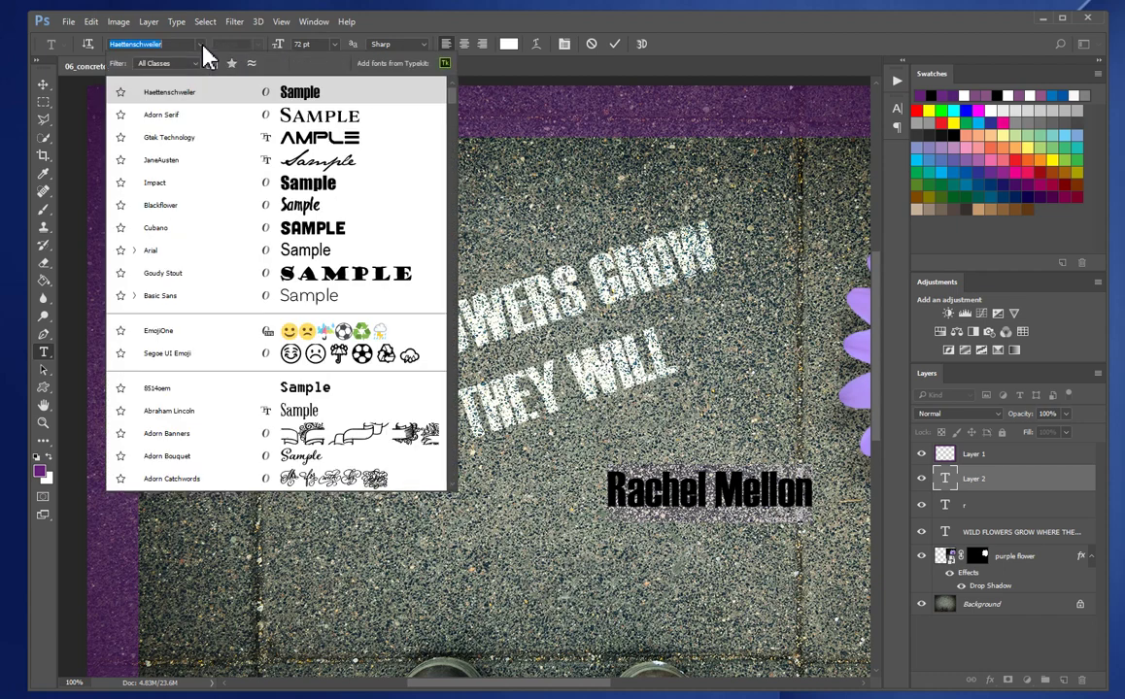
pyautogui.click(328, 164)
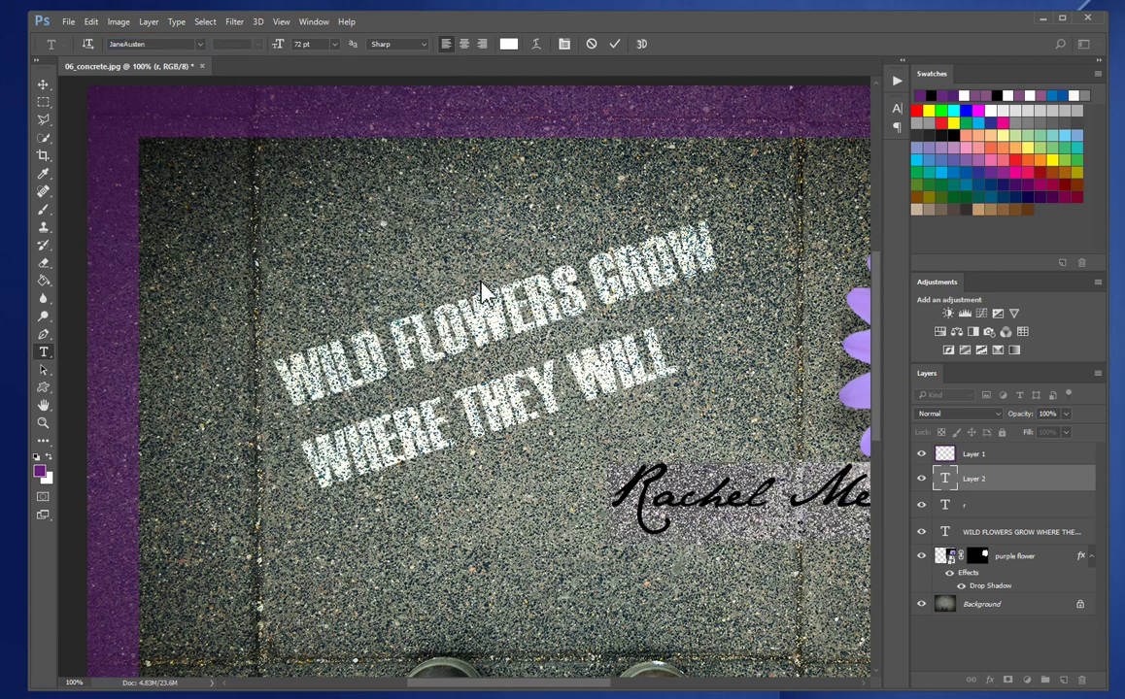
# - Move the author credit left so it sits beneath the quote, and set its blend mode to Overlay
pyautogui.click(46, 85)
pyautogui.moveTo(733, 510); pyautogui.dragTo(516, 549)
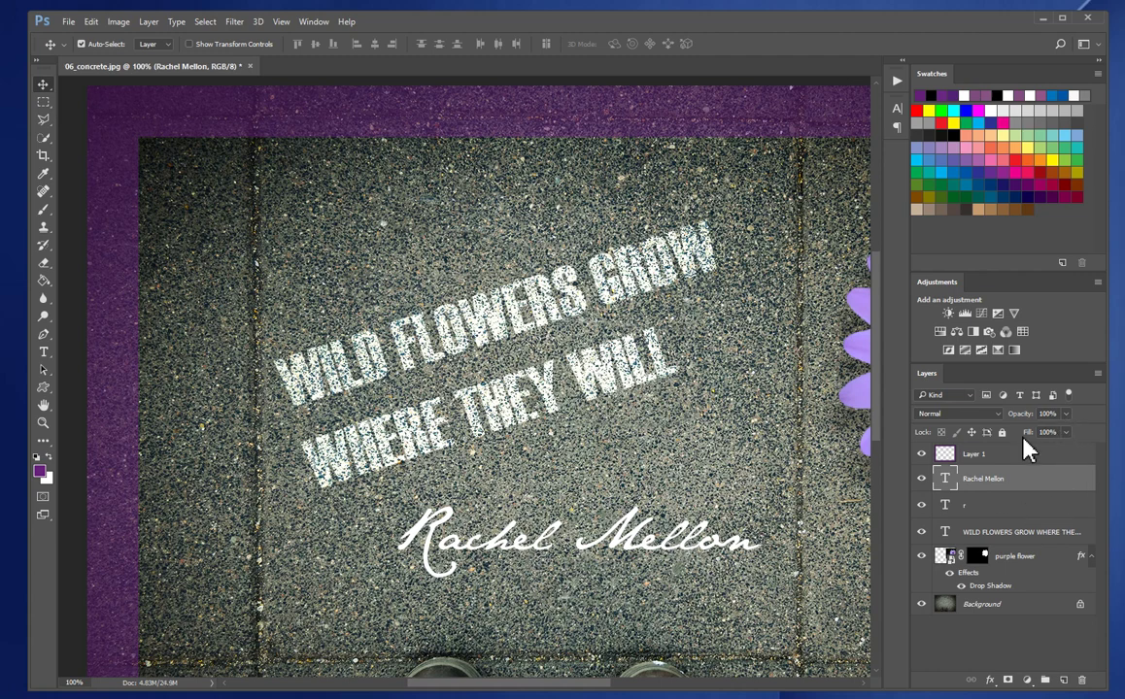
pyautogui.click(1000, 416)
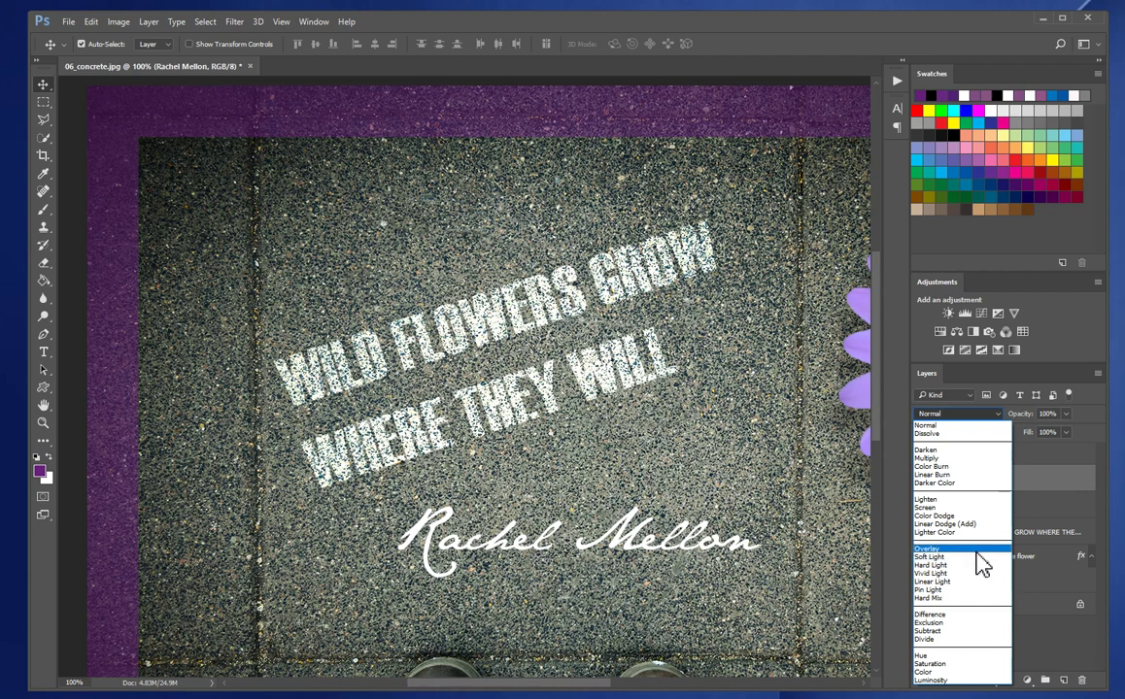
pyautogui.click(977, 549)
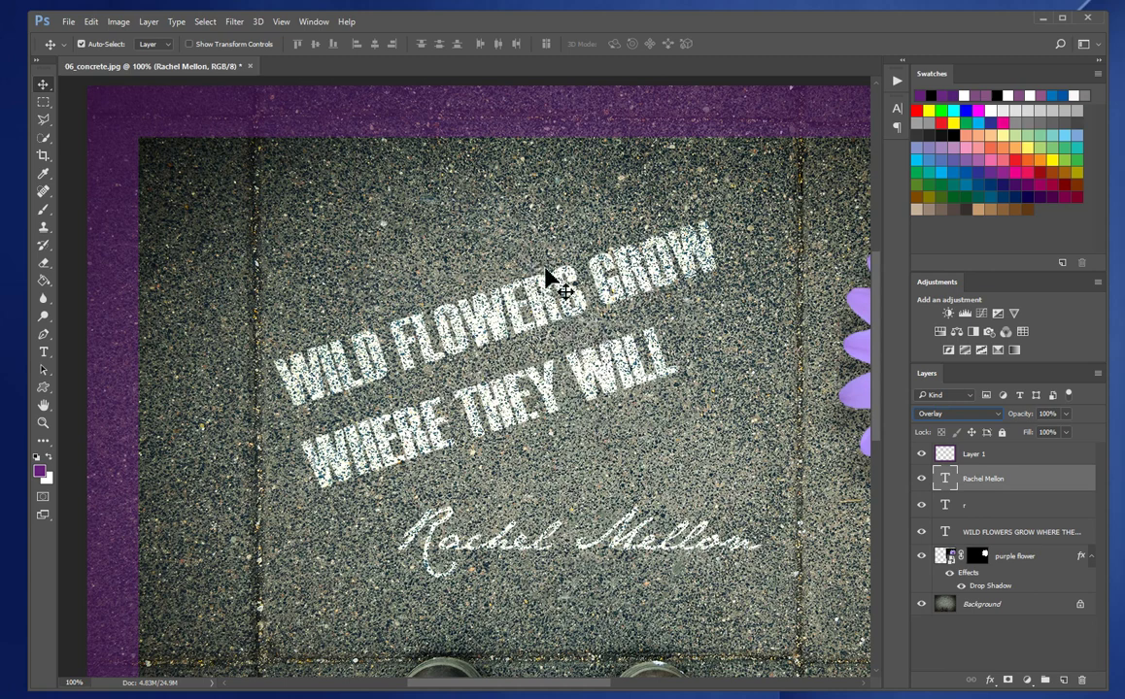
pyautogui.press('ctrl')
pyautogui.moveTo(455, 277); pyautogui.dragTo(522, 326)
pyautogui.keyDown('alt'); pyautogui.click(525, 386); pyautogui.keyUp('alt')
pyautogui.keyDown('alt'); pyautogui.click(551, 381); pyautogui.keyUp('alt')
pyautogui.keyDown('alt'); pyautogui.click(549, 379); pyautogui.keyUp('alt')
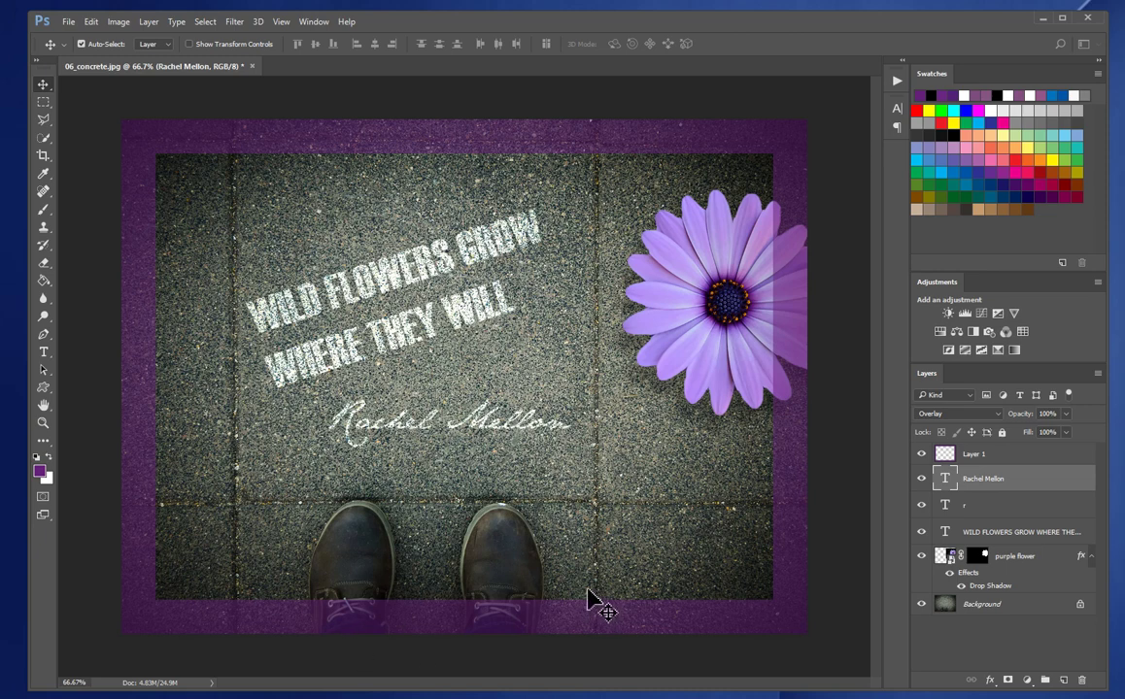
# - Save the composition as a JPEG at quality 8, with a file name made of the creator's name followed by "_graphic"
pyautogui.click(68, 27)
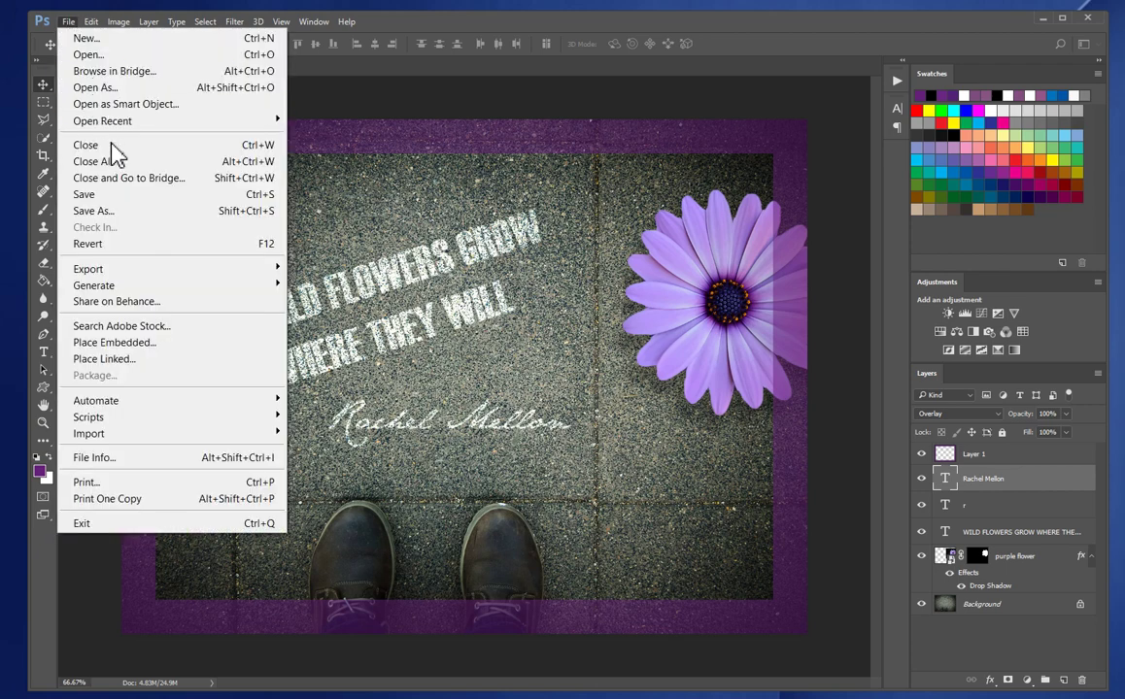
pyautogui.click(153, 214)
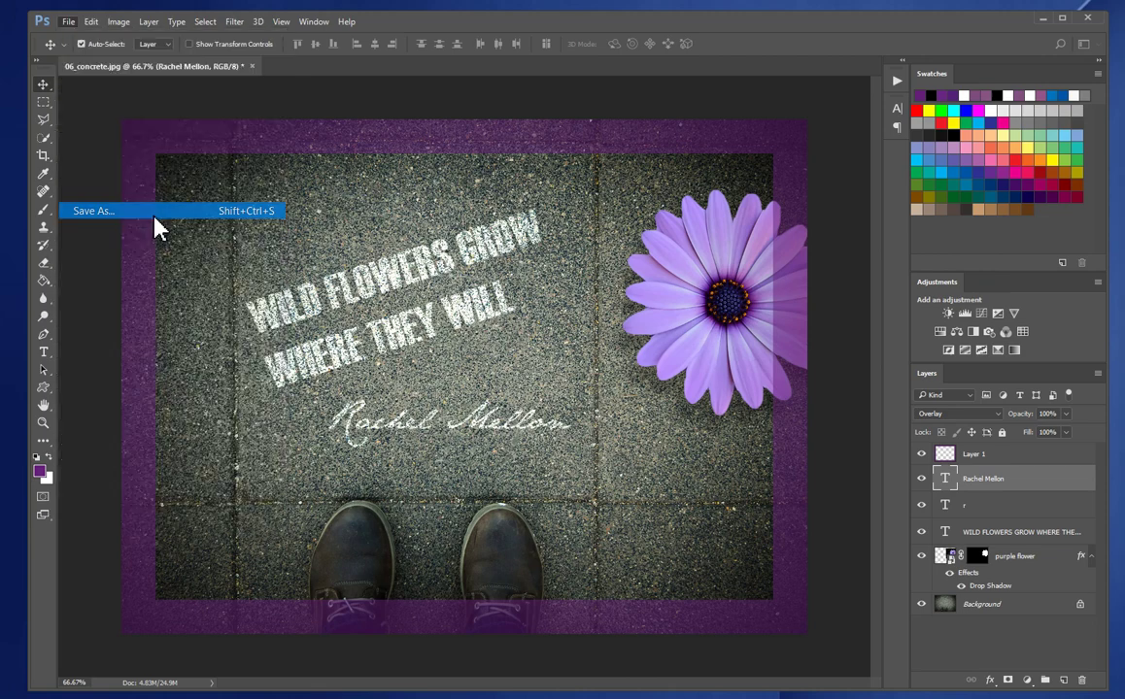
pyautogui.click(377, 389)
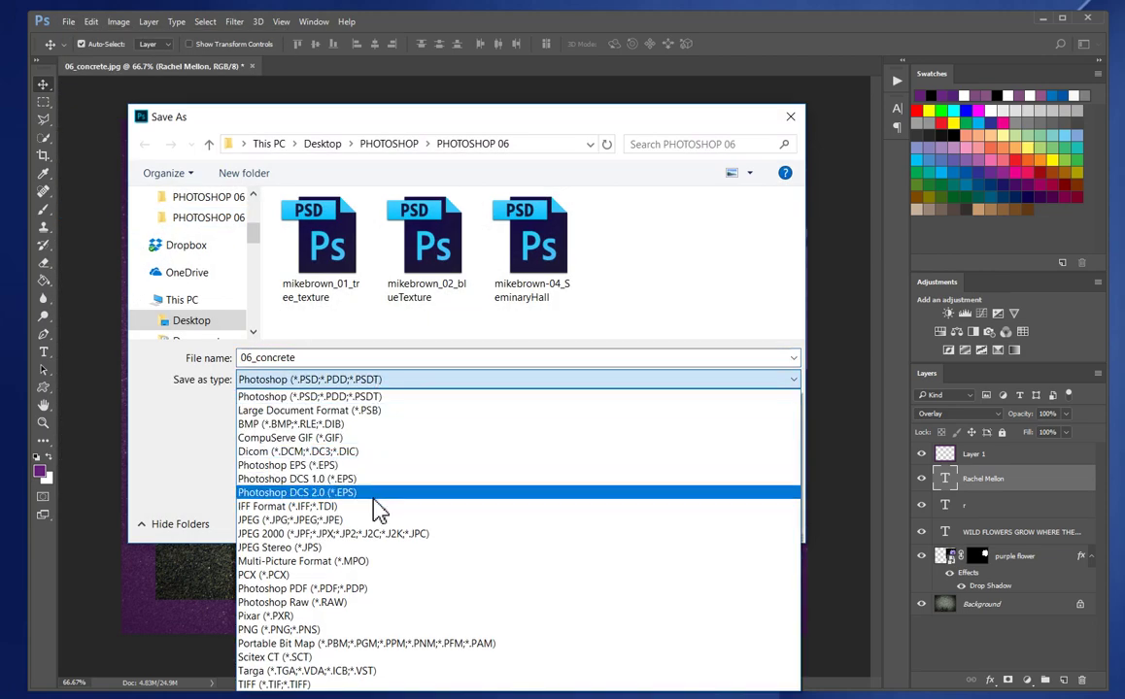
pyautogui.click(379, 520)
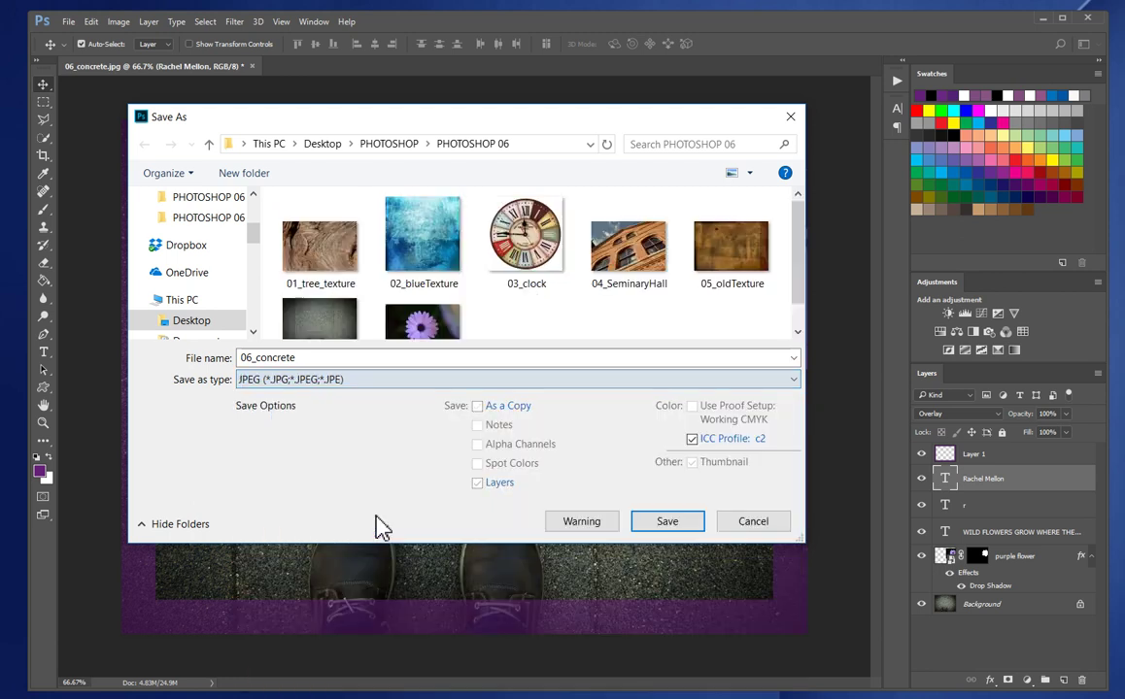
pyautogui.doubleClick(298, 358)
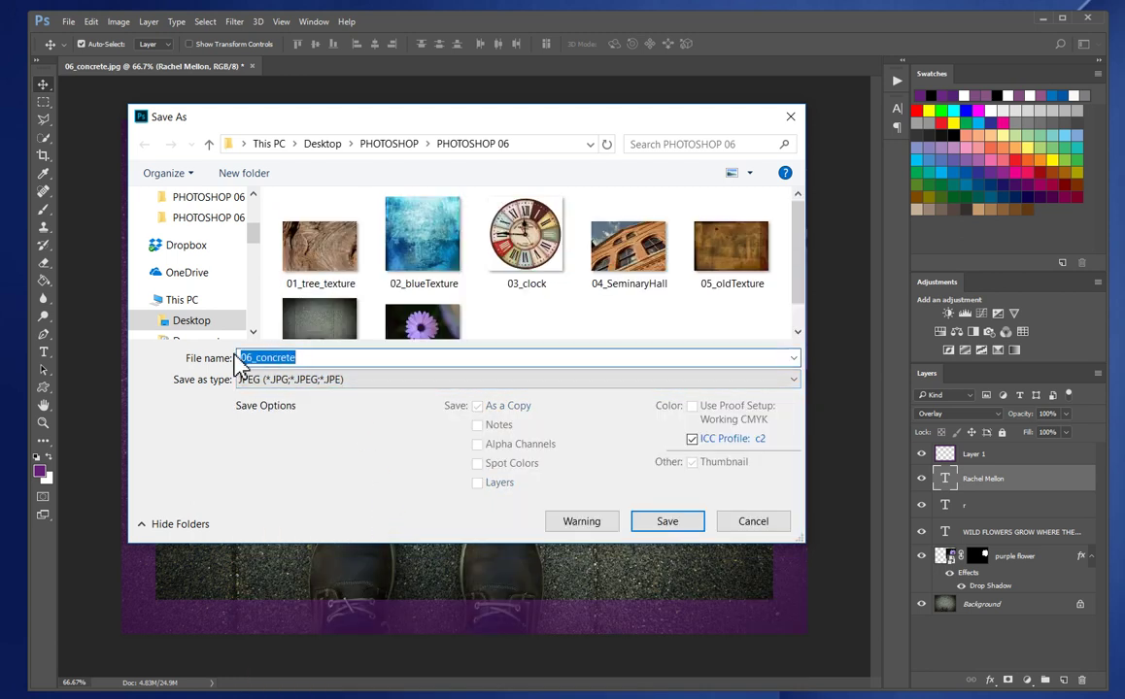
pyautogui.write('mikebrown')
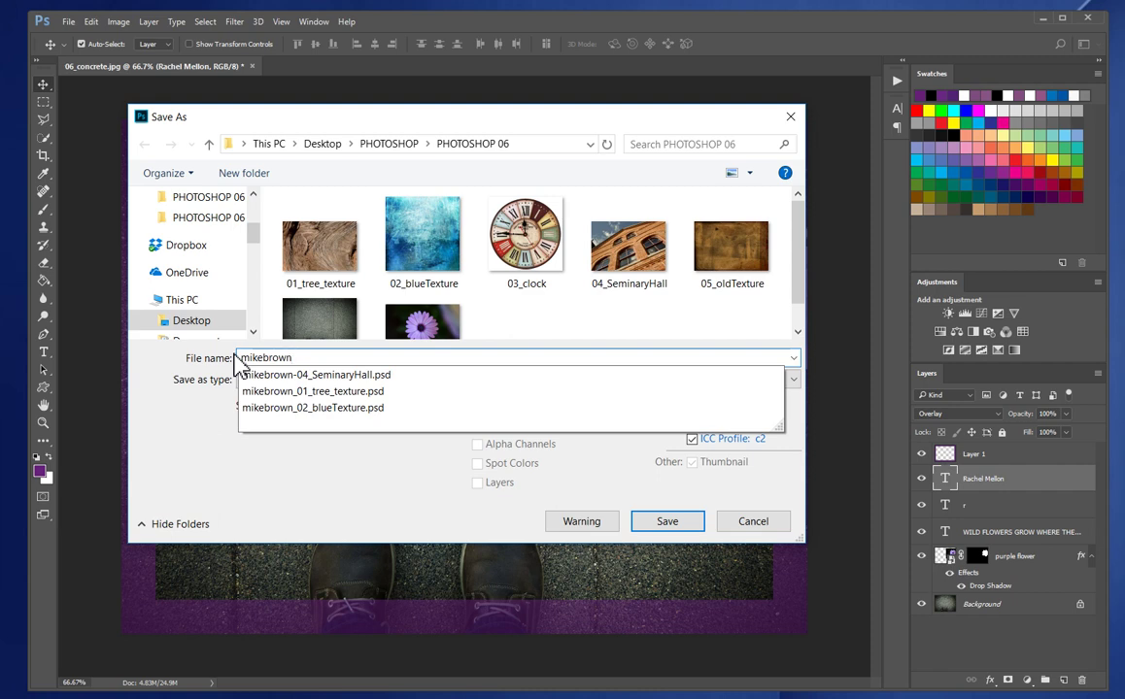
pyautogui.write('_graphic')
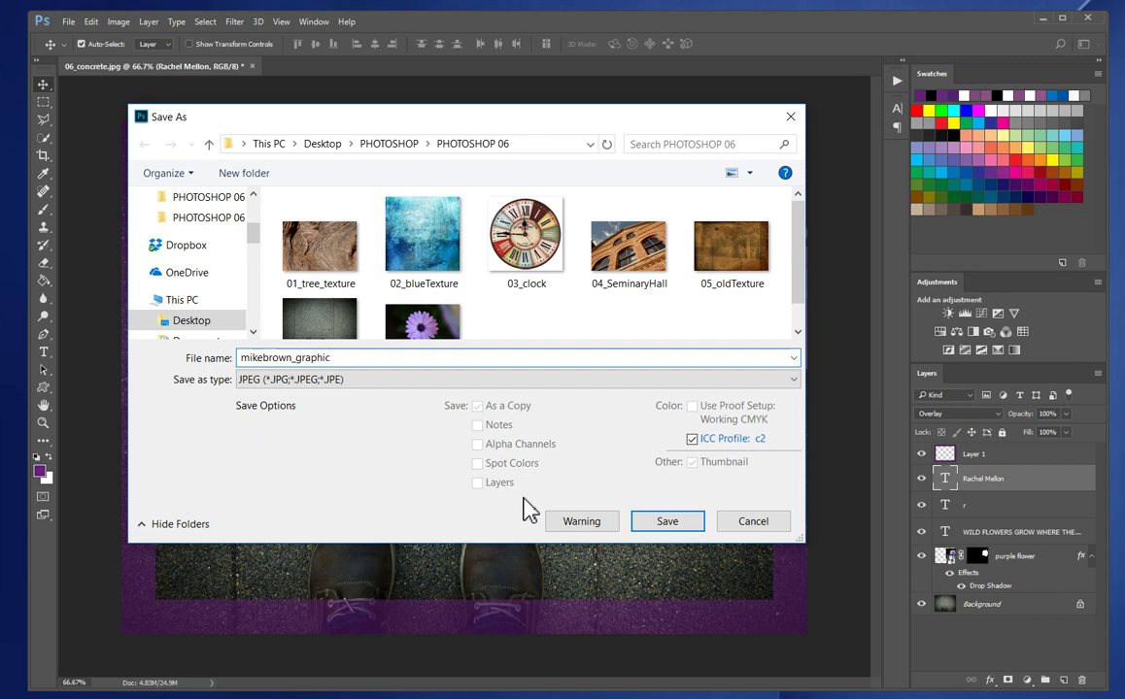
pyautogui.click(679, 531)
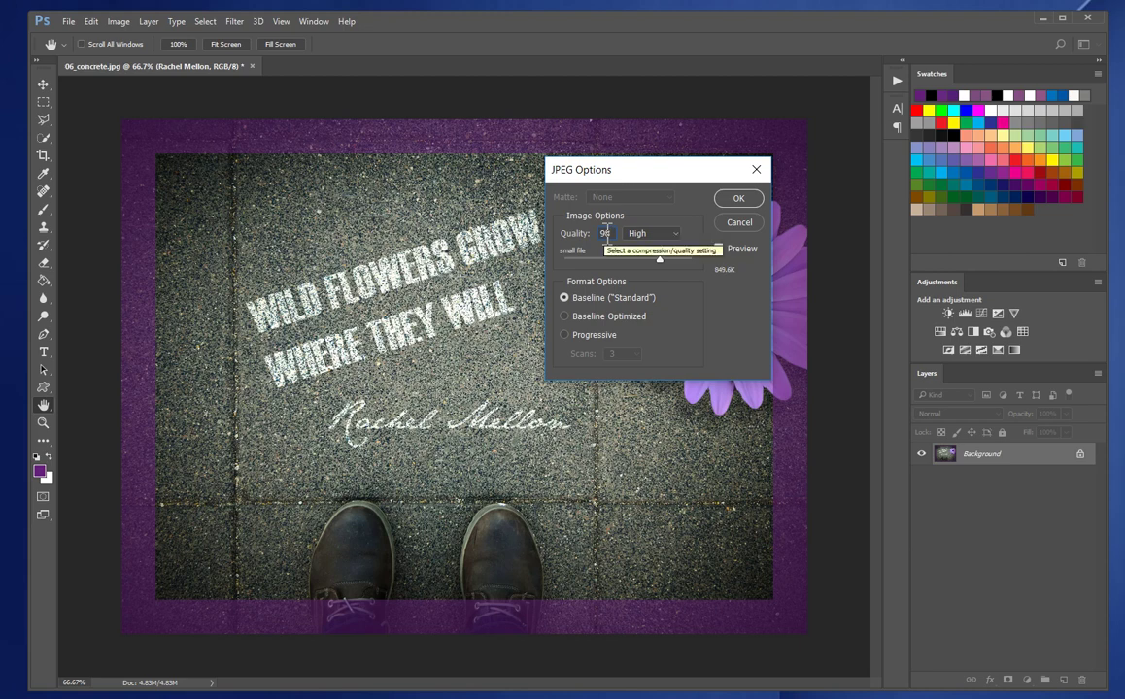
pyautogui.click(606, 233)
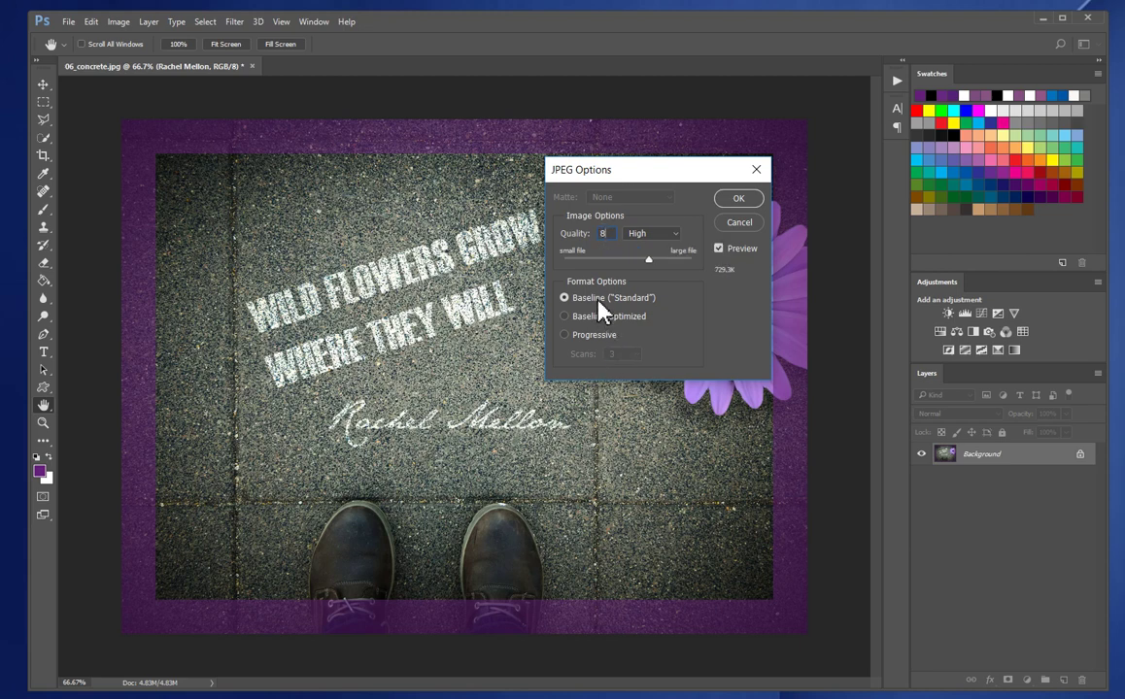
pyautogui.click(746, 201)
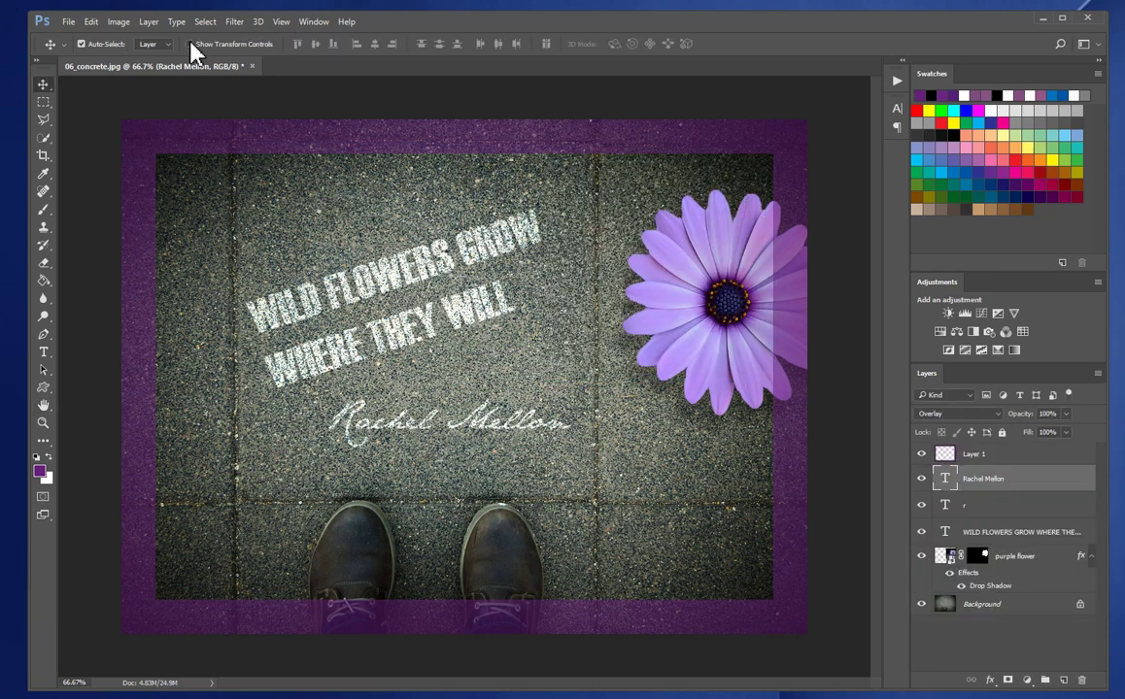
# - Resize the image to 650 pixels wide, keeping its proportions
pyautogui.click(121, 22)
pyautogui.click(179, 153)
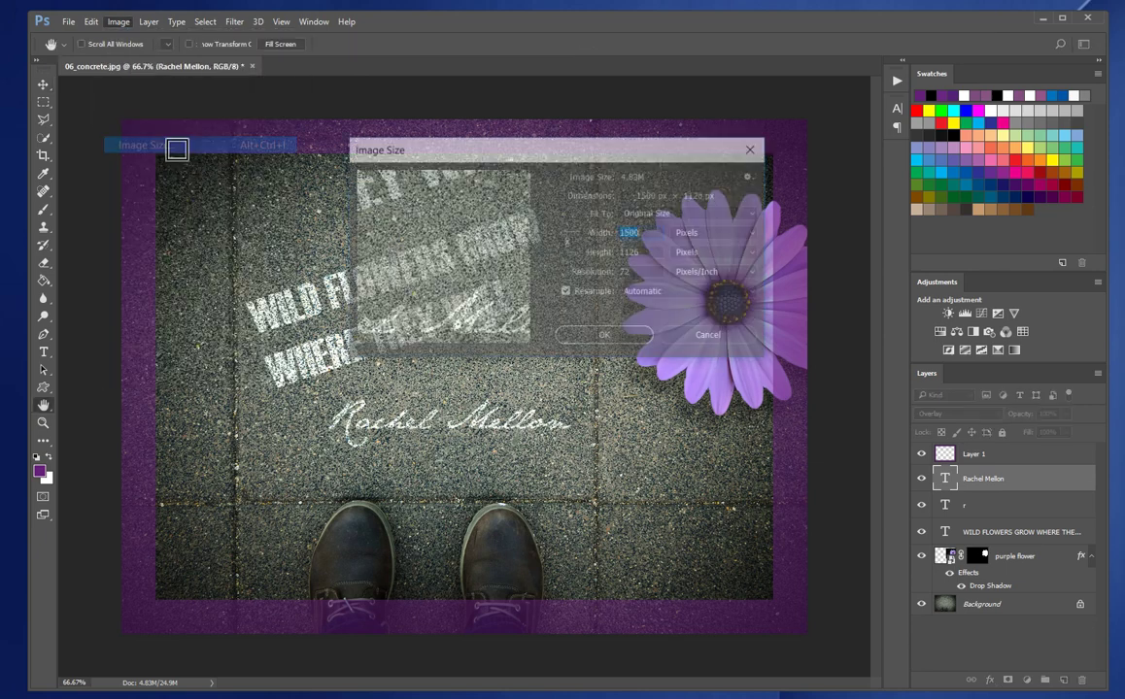
pyautogui.click(659, 234)
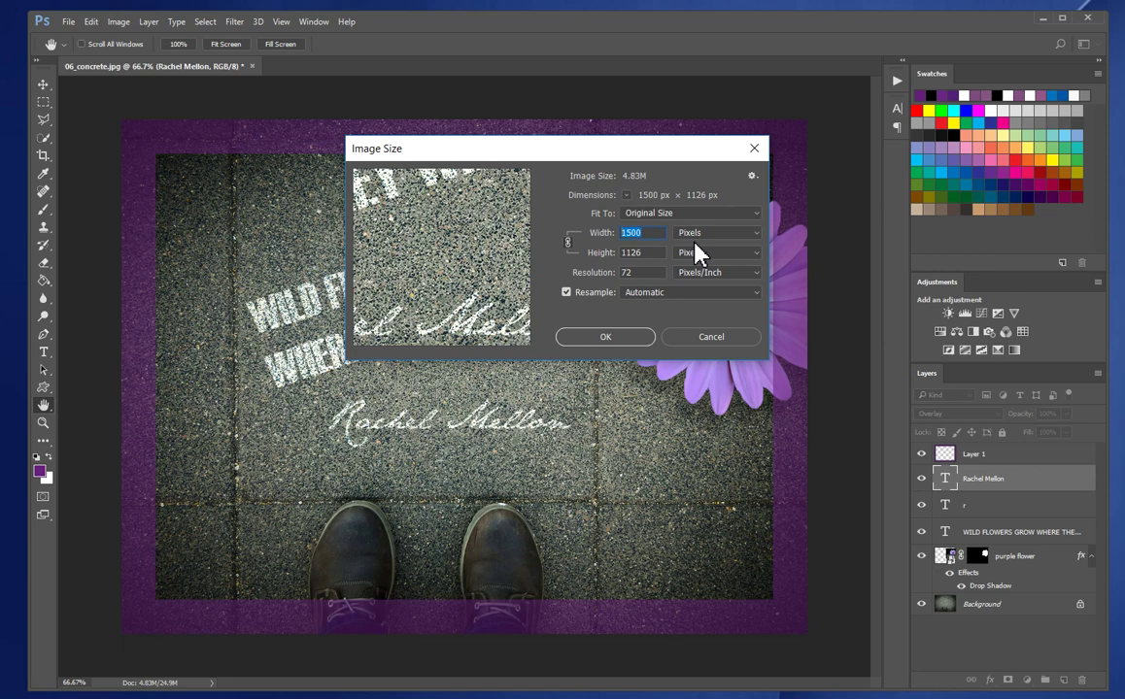
pyautogui.write('650')
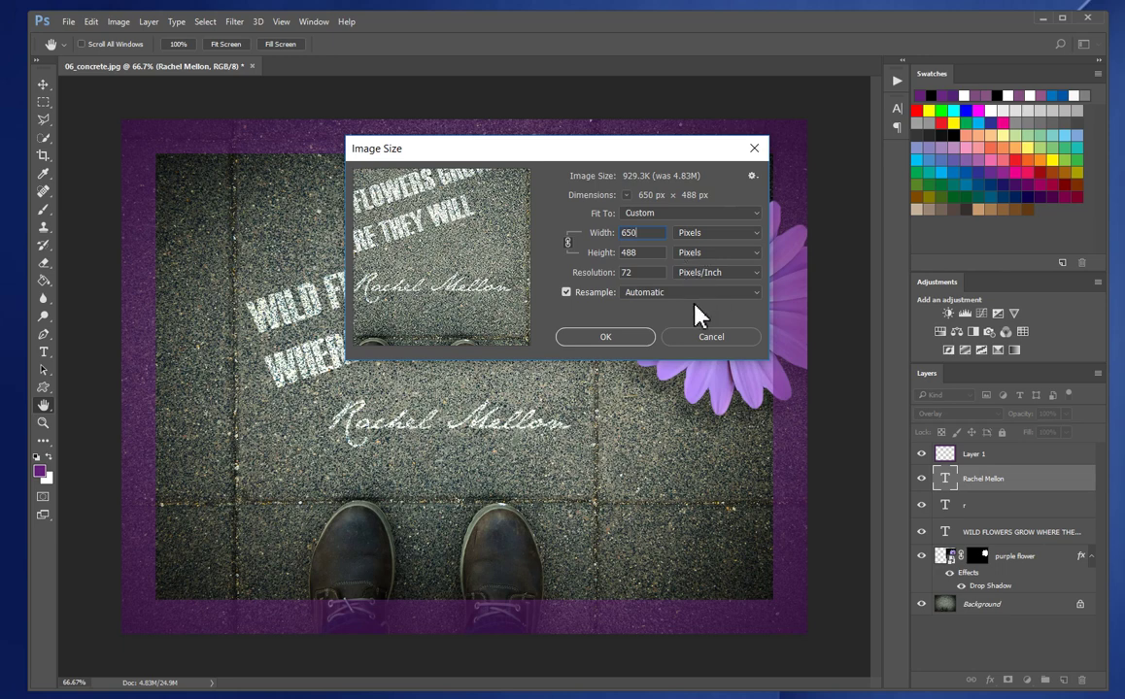
pyautogui.click(627, 338)
pyautogui.press('v')
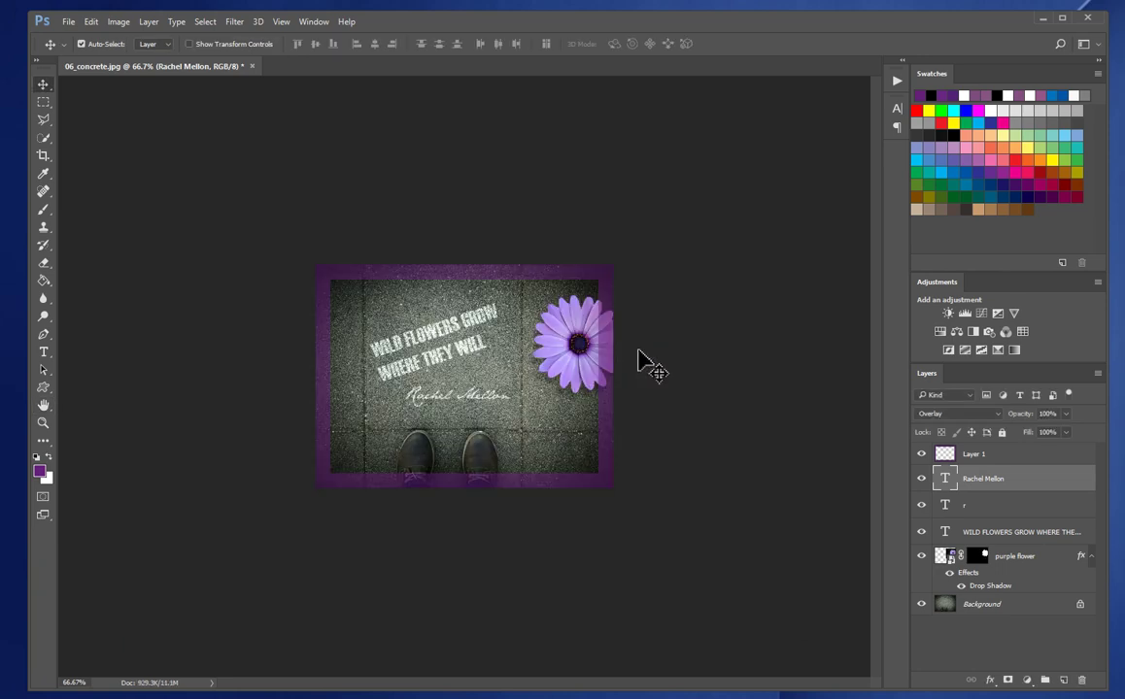
# - Save the resized image as a JPEG at quality 8, replacing the existing "_graphic" file in the same folder
pyautogui.click(68, 21)
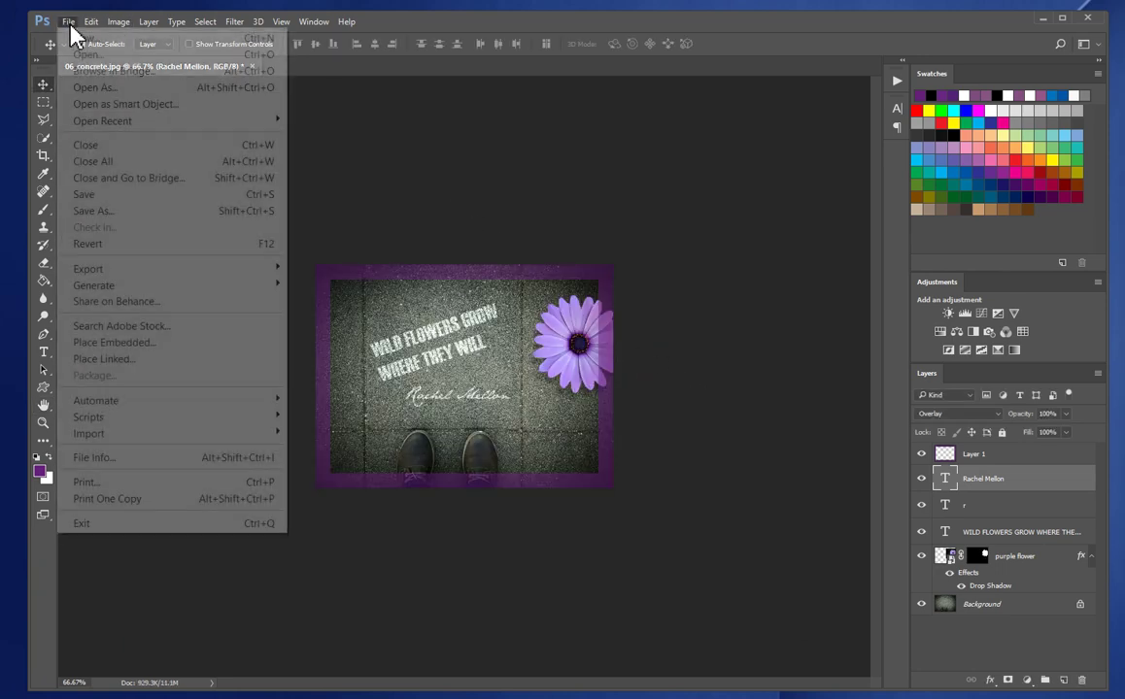
pyautogui.click(147, 212)
pyautogui.click(540, 386)
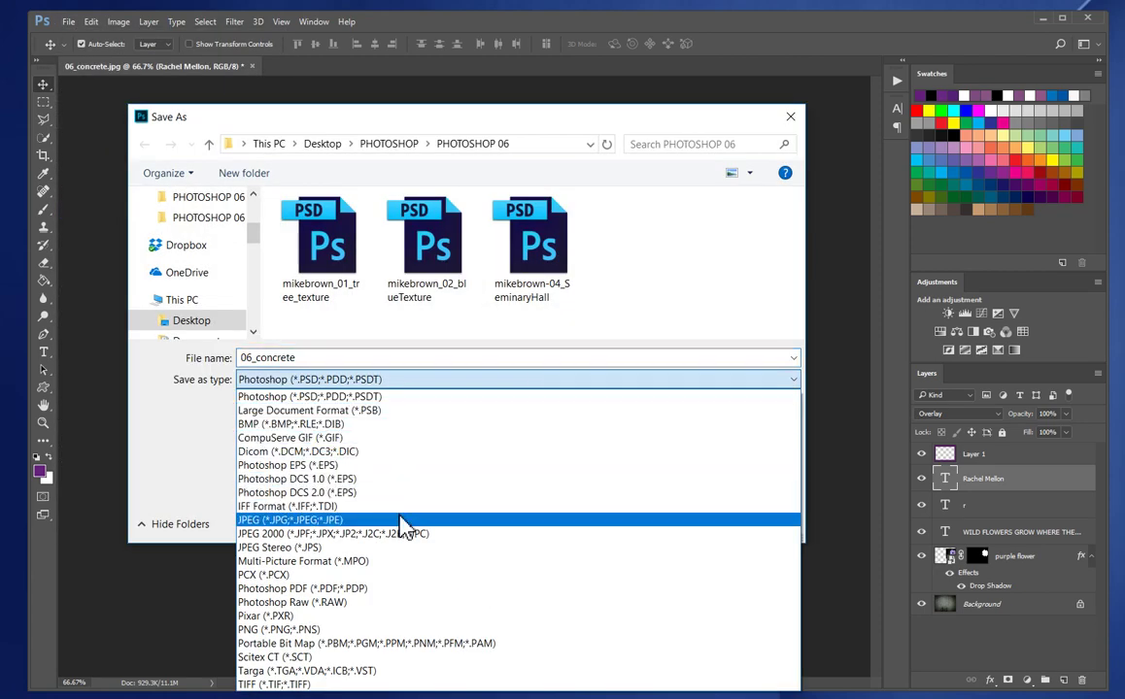
pyautogui.click(401, 523)
pyautogui.scroll(-1, 544, 272)
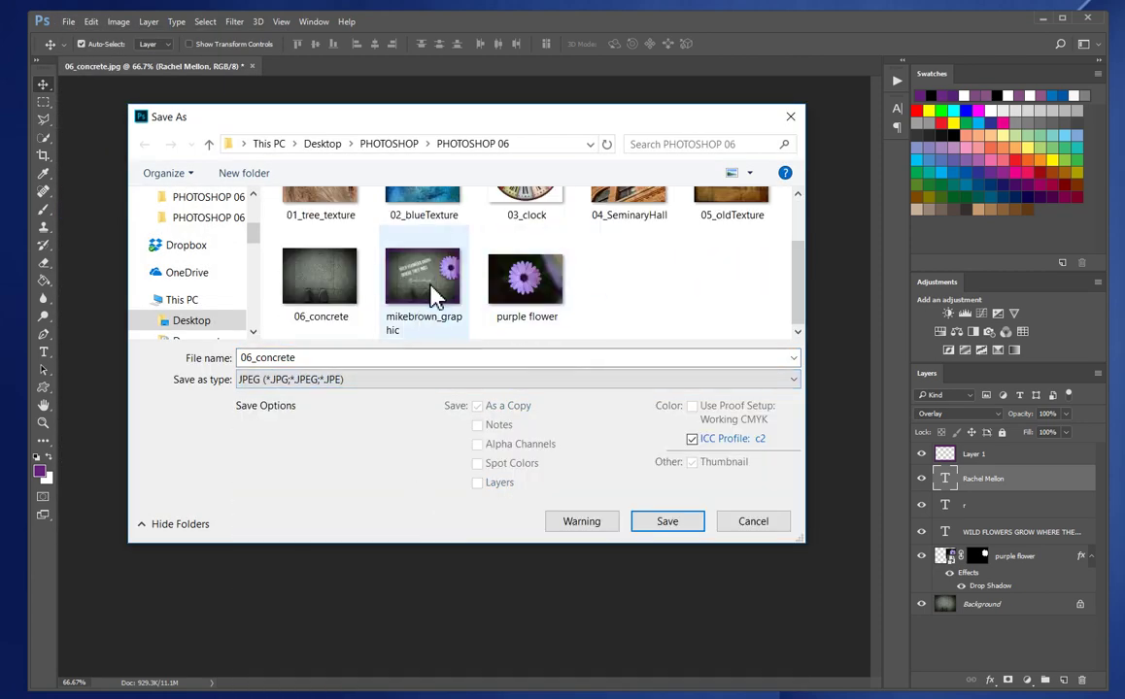
pyautogui.click(432, 272)
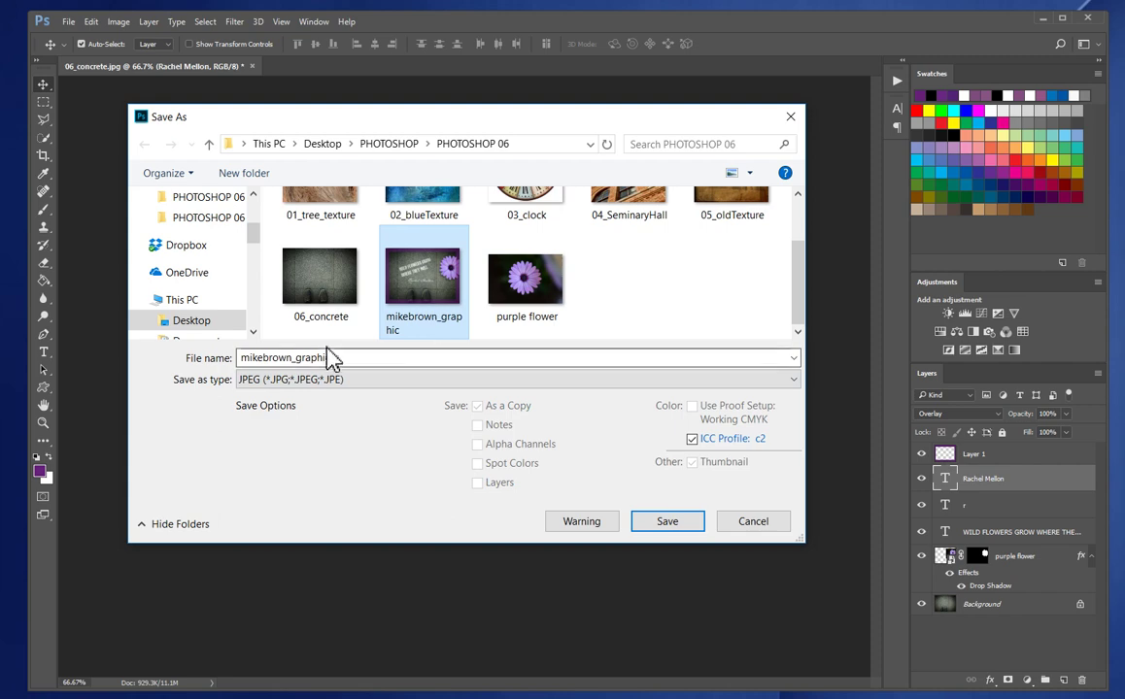
pyautogui.click(682, 525)
pyautogui.click(914, 485)
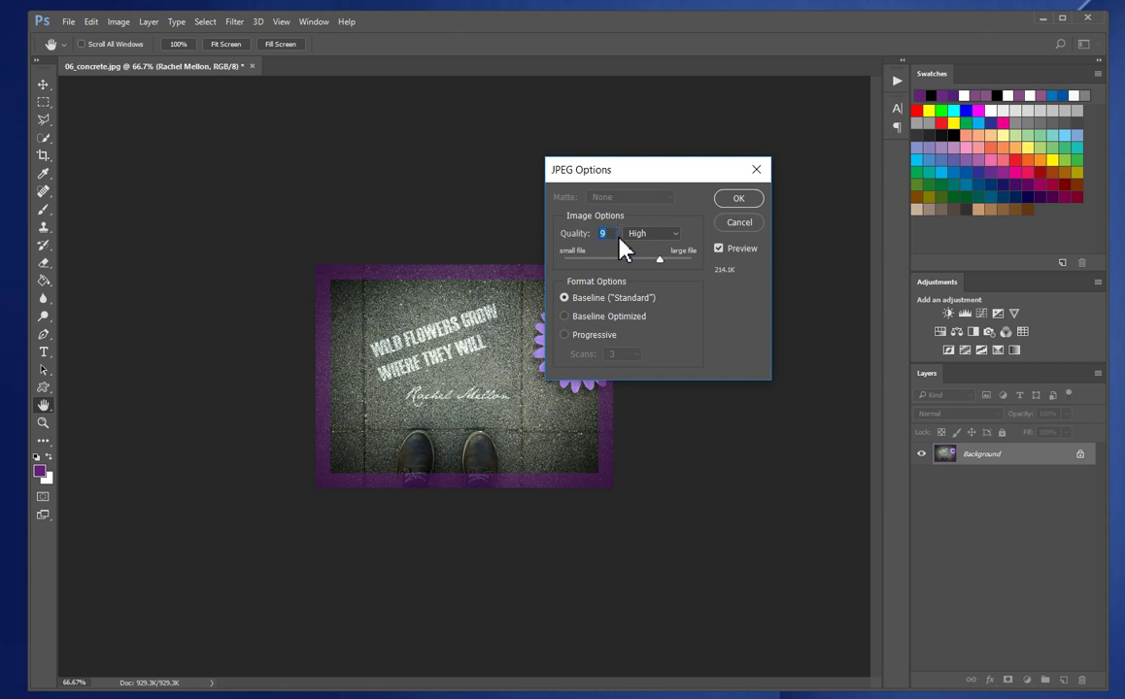
pyautogui.write('8')
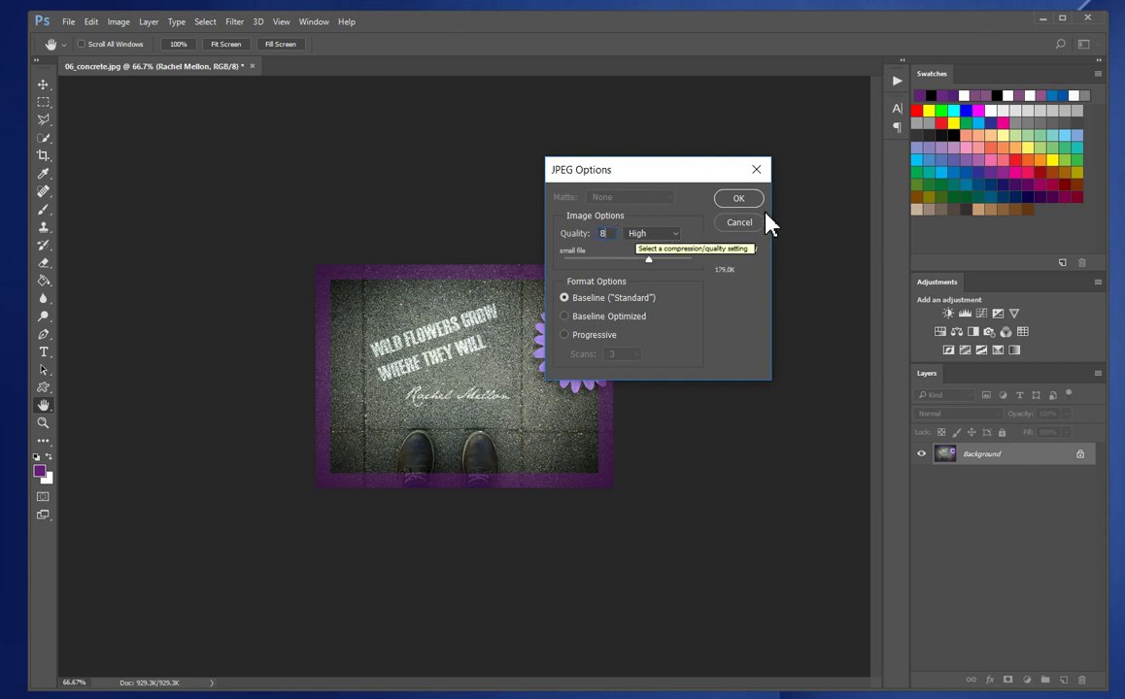
pyautogui.click(744, 204)
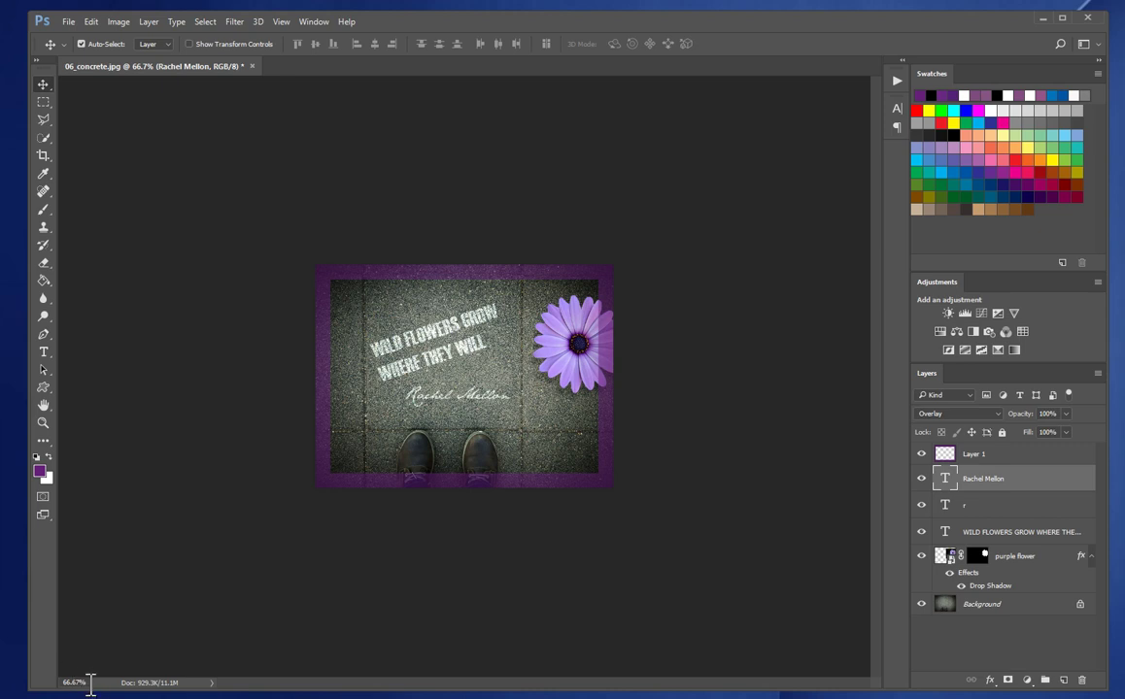
# - View the resized composition at 100% zoom
pyautogui.moveTo(91, 683); pyautogui.dragTo(61, 683)
pyautogui.write('100')
pyautogui.press('Return')
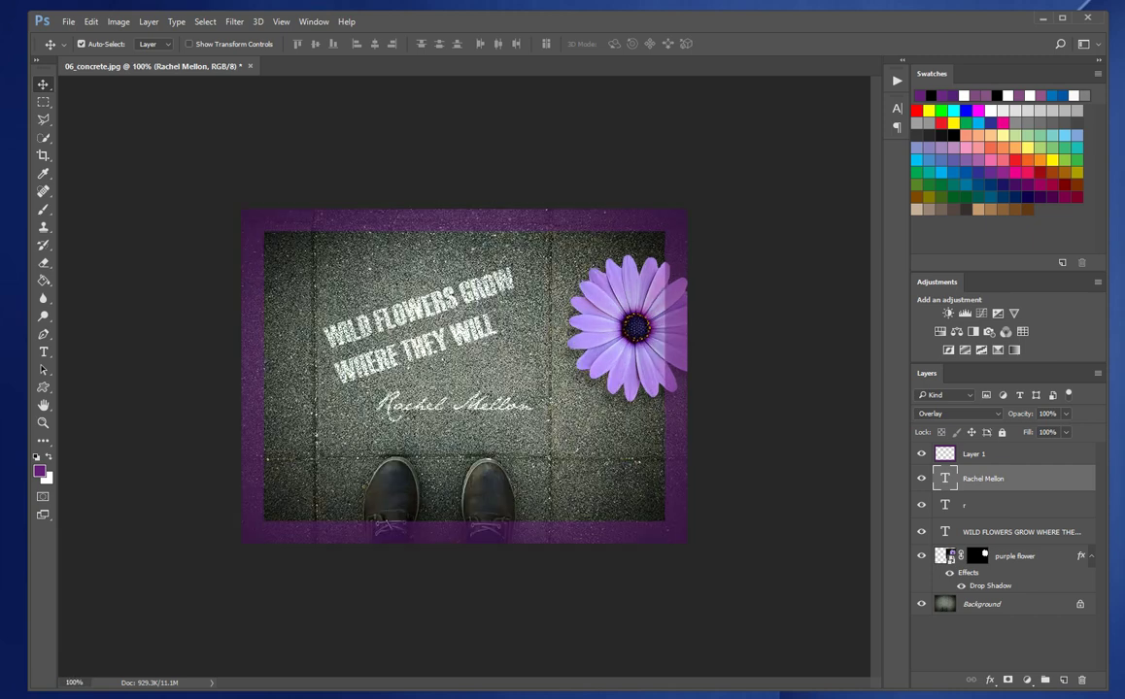